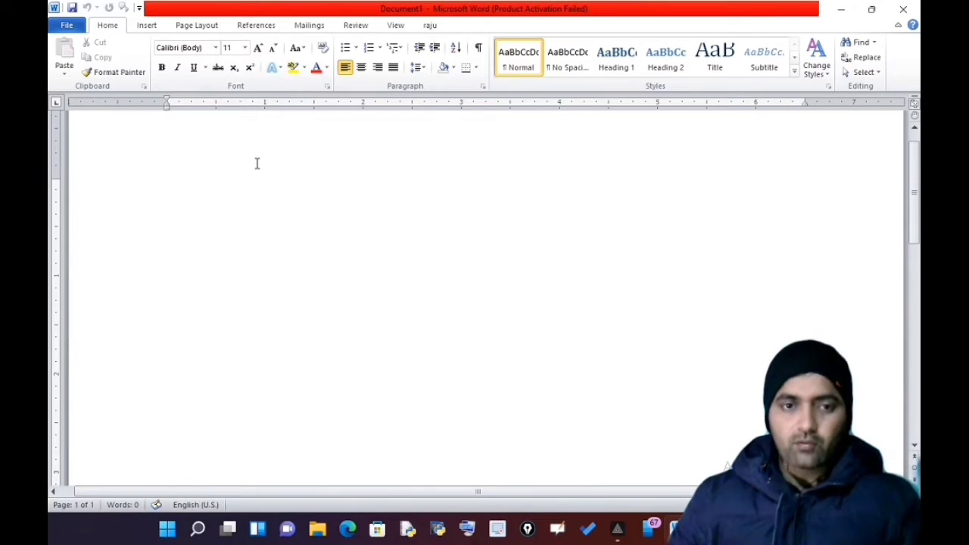
Generate sample paragraphs in the blank document with the formula =rand().
type("=rand")
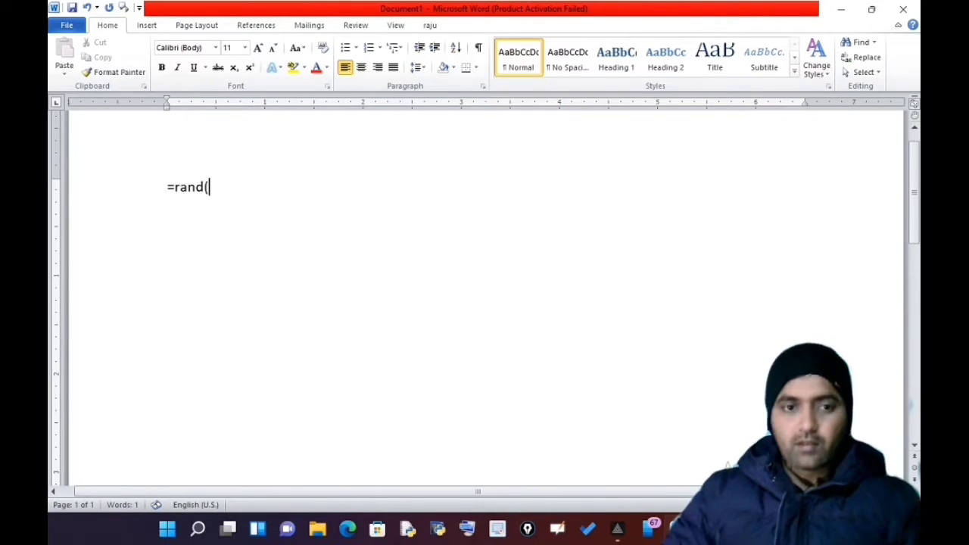
type("()")
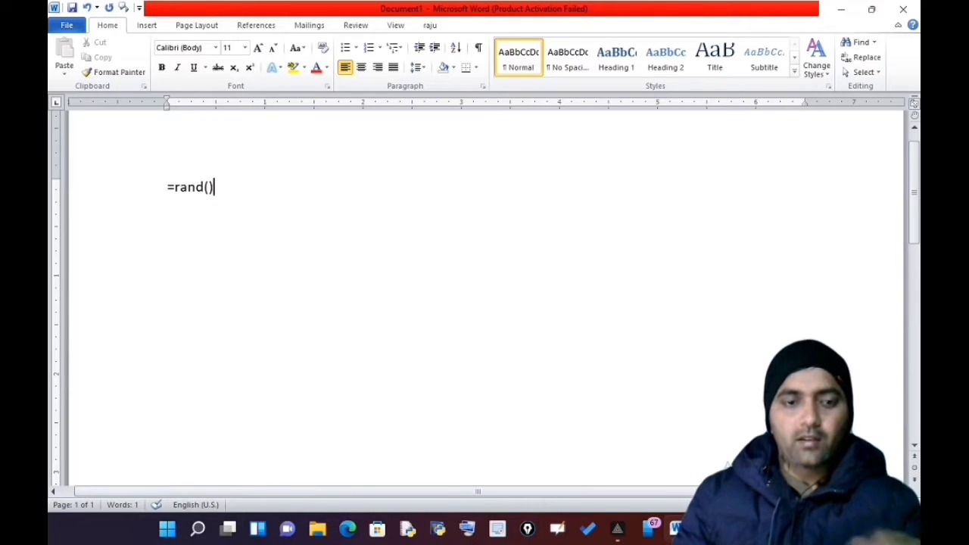
left_click(166, 186)
left_click_drag(167, 186, 222, 197)
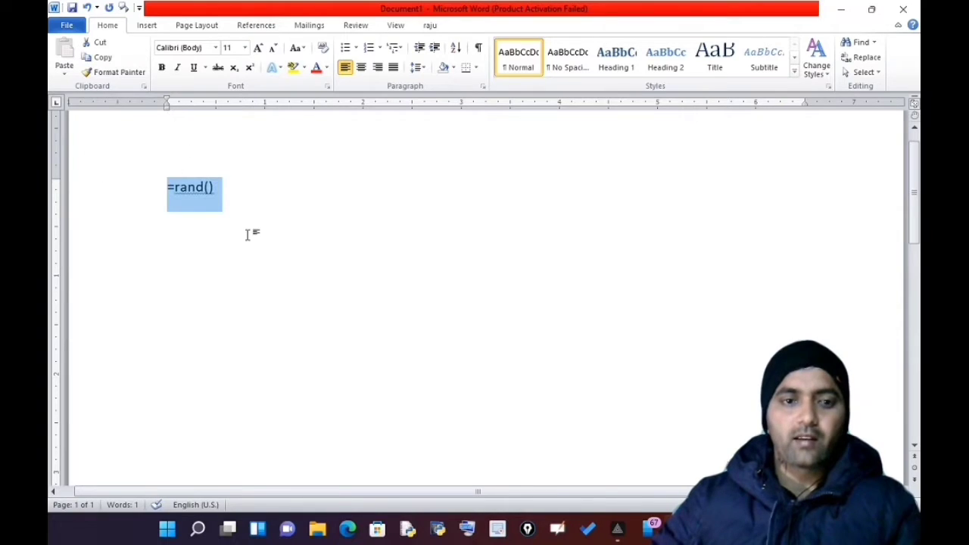
left_click(209, 188)
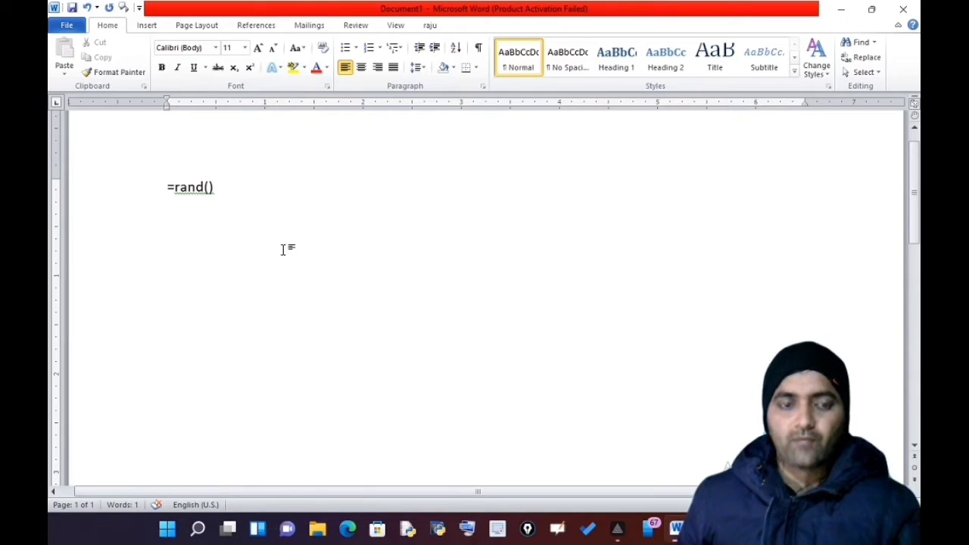
key("Return")
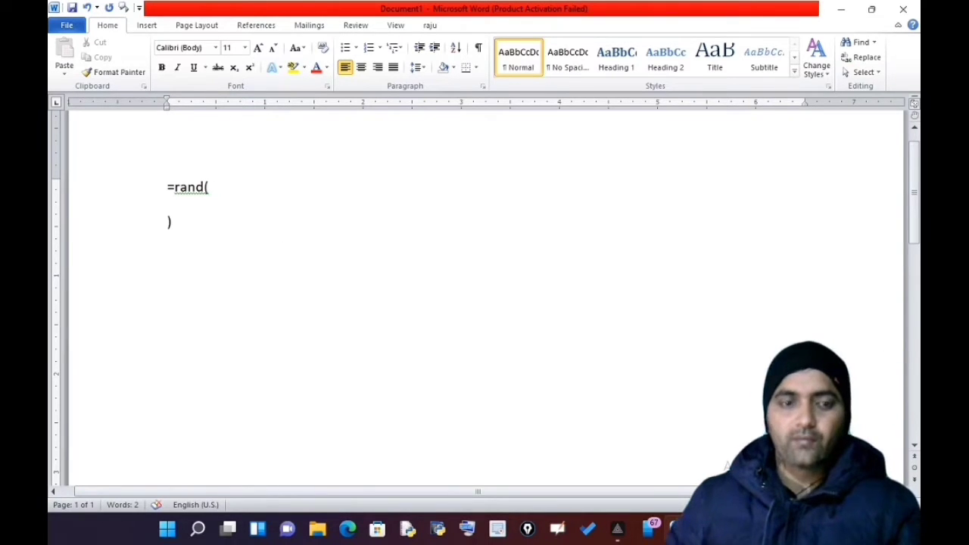
key("BackSpace")
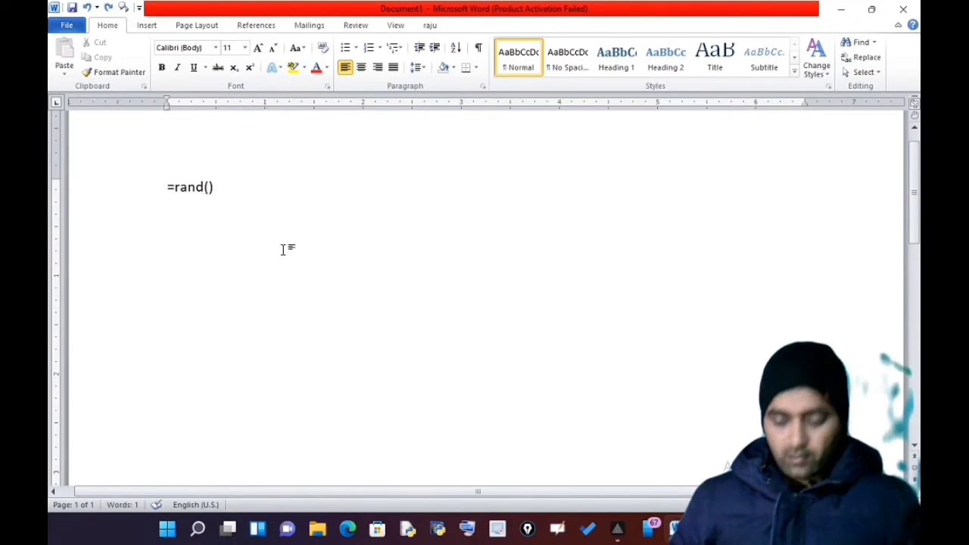
key("Right")
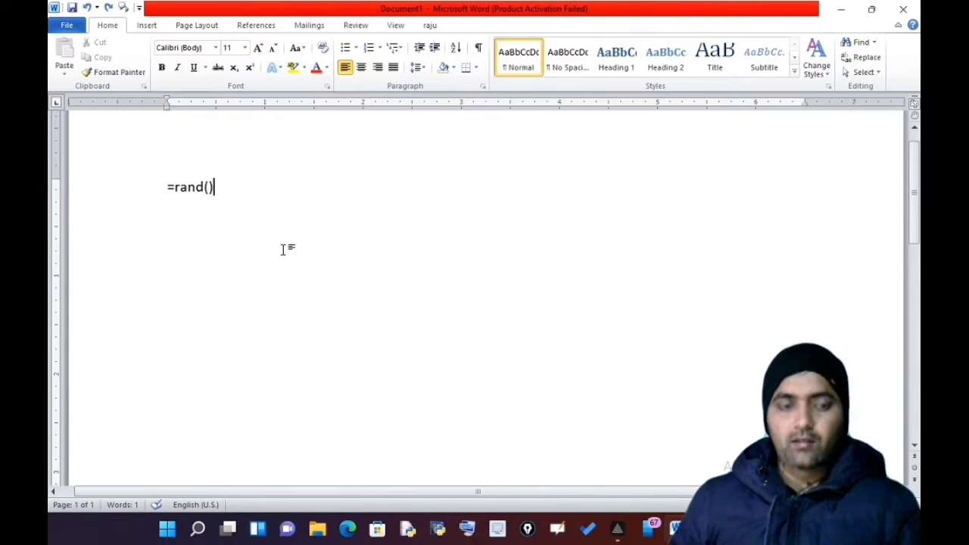
key("Return")
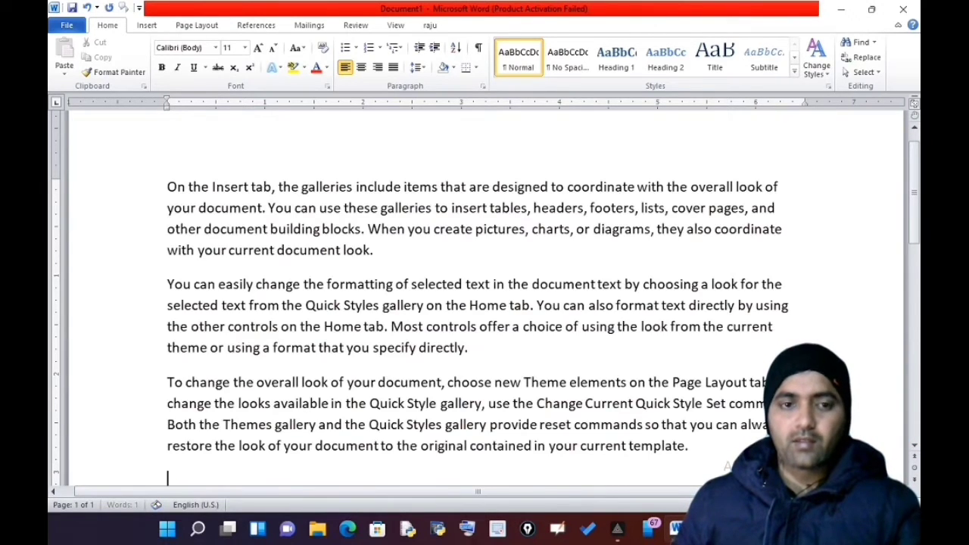
Review the generated sample paragraphs and clear them from the document.
scroll(250, 303, "down", 3)
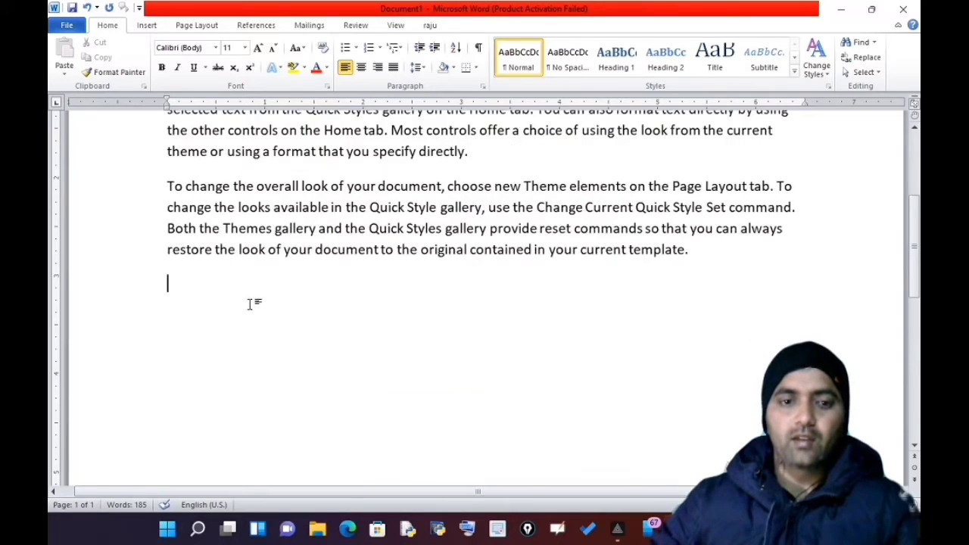
scroll(253, 298, "up", 4)
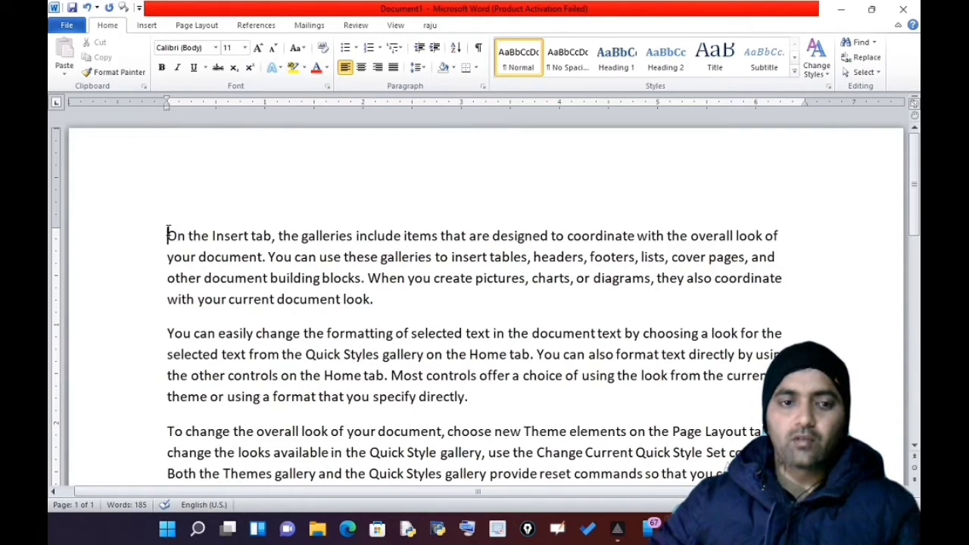
left_click_drag(167, 236, 432, 281)
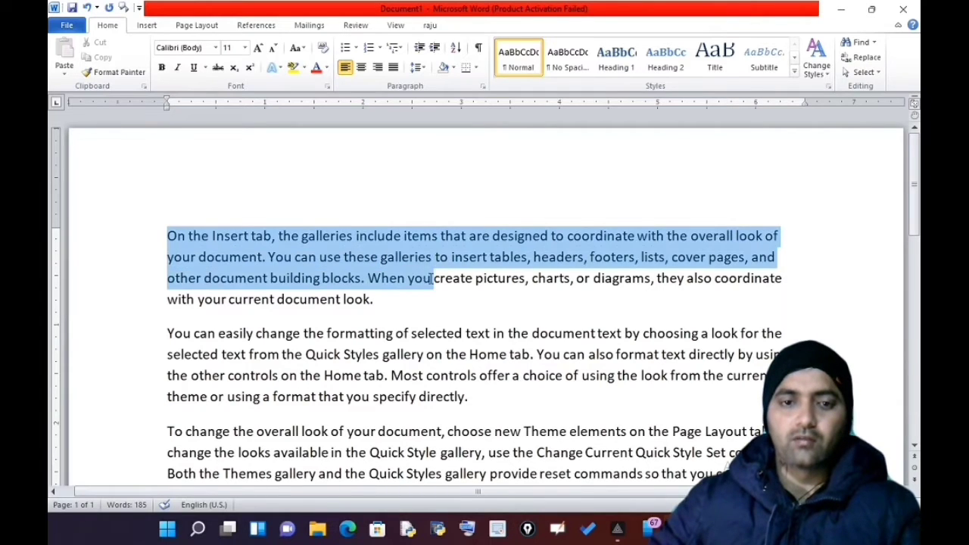
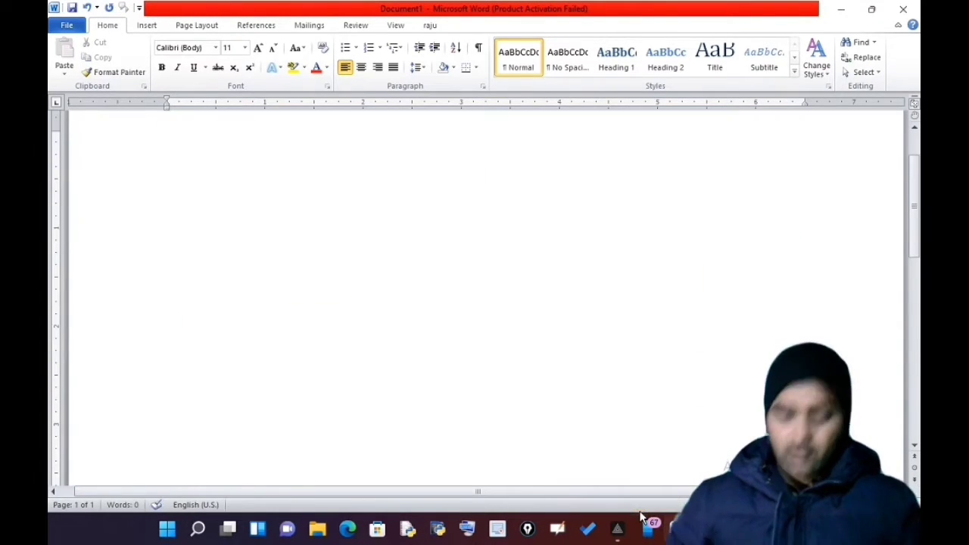
Generate a long sample text of 155 paragraphs with 99 sentences each using =rand(155,99).
type("=rand")
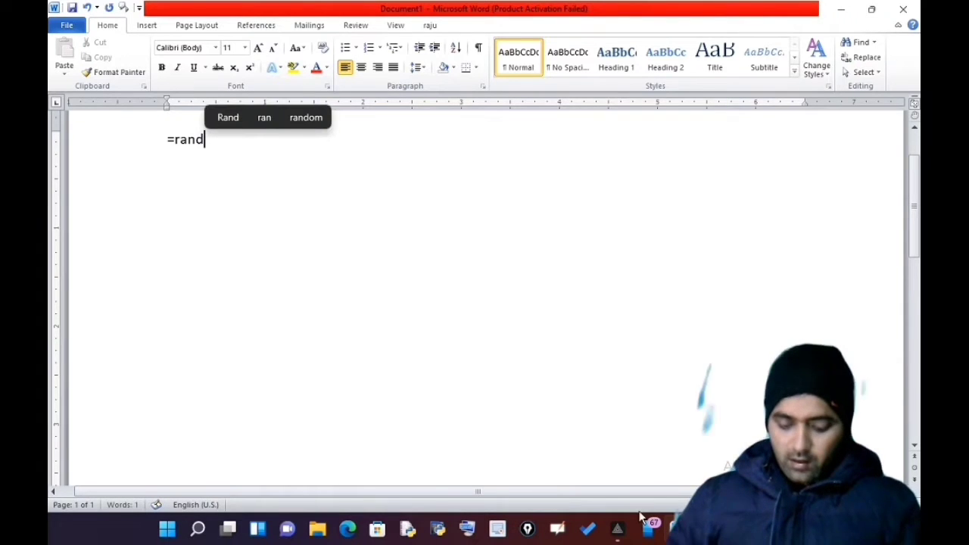
type("(1555")
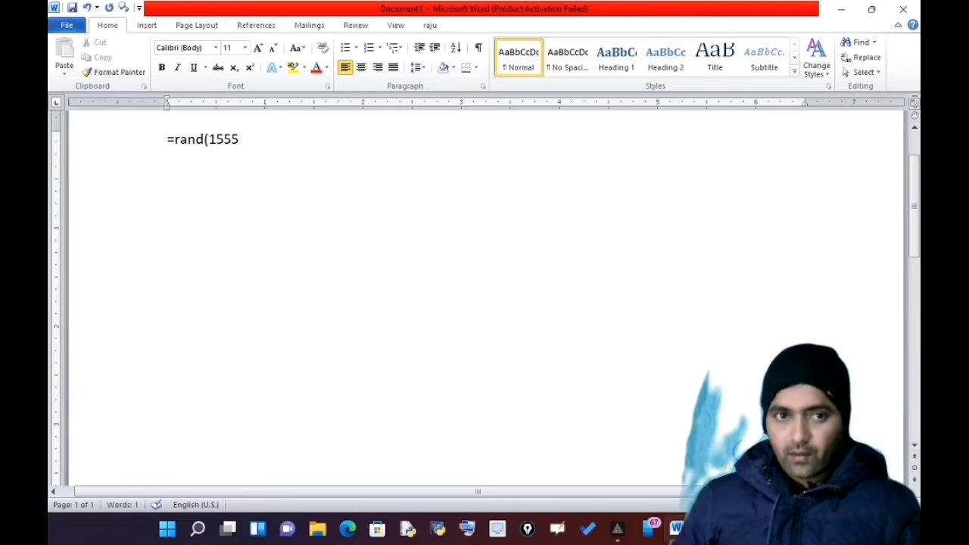
key("BackSpace")
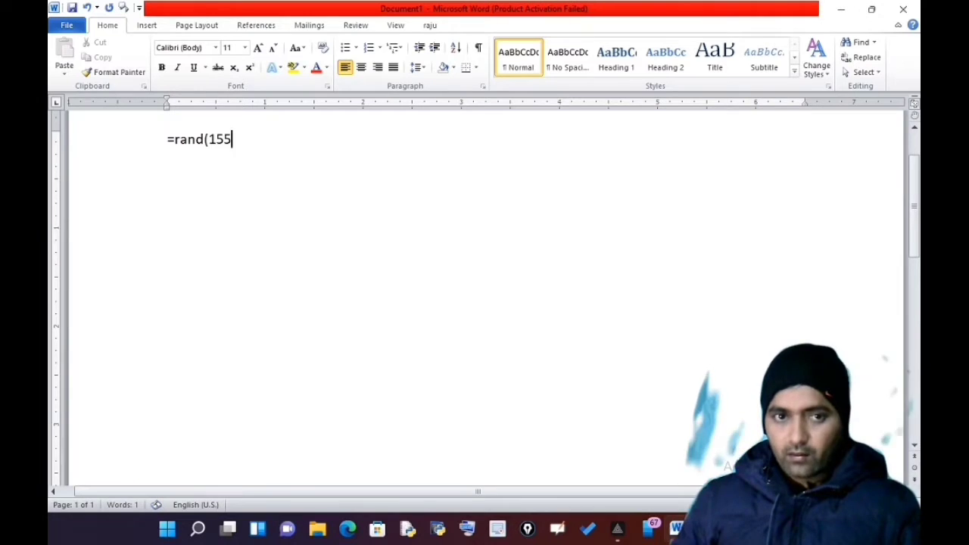
type(",99)")
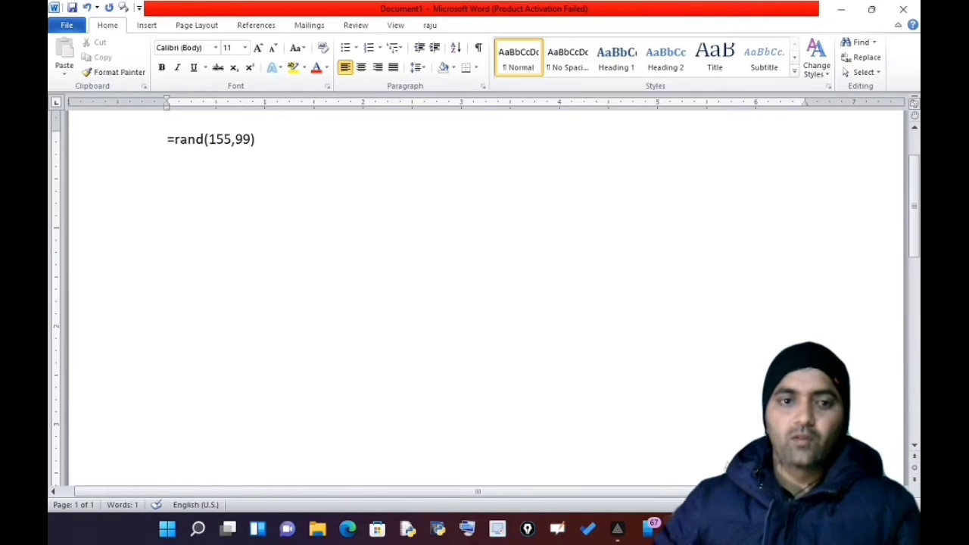
key("Return")
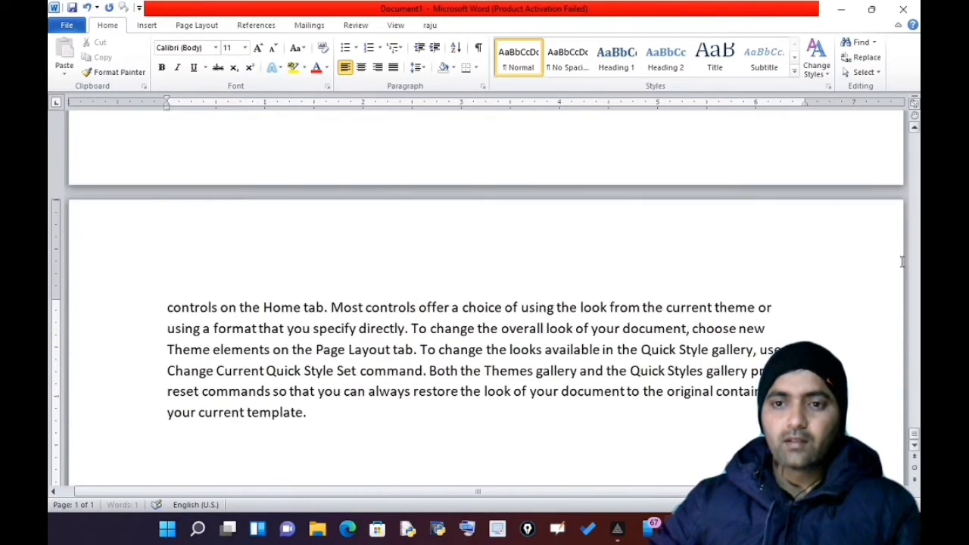
Return to the start of the long sample text and delete the document's entire content.
left_click_drag(914, 435, 915, 134)
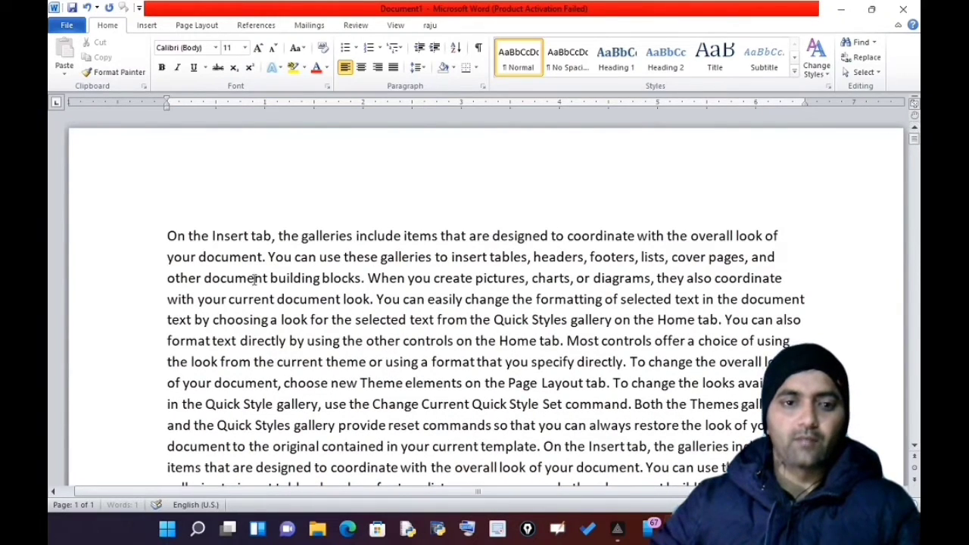
left_click_drag(201, 241, 764, 425)
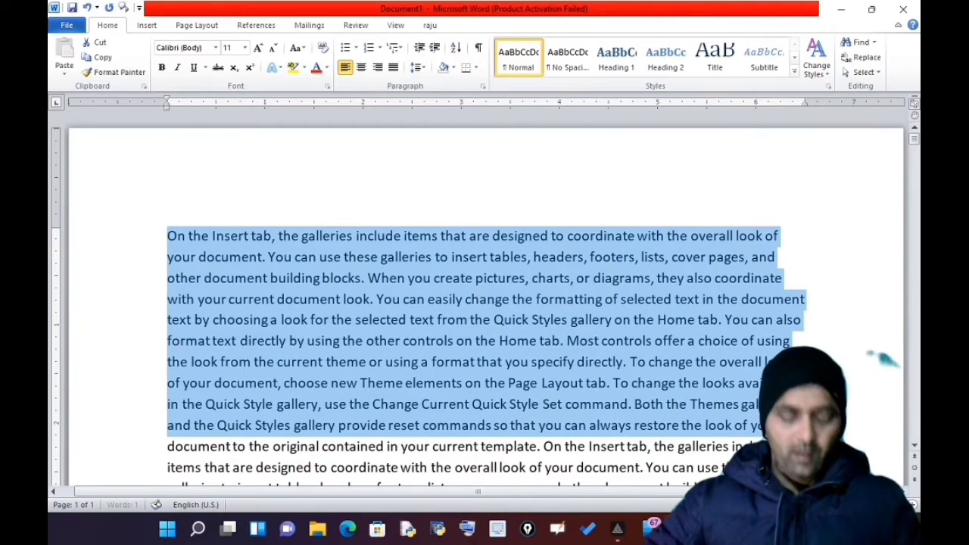
key("ctrl+a")
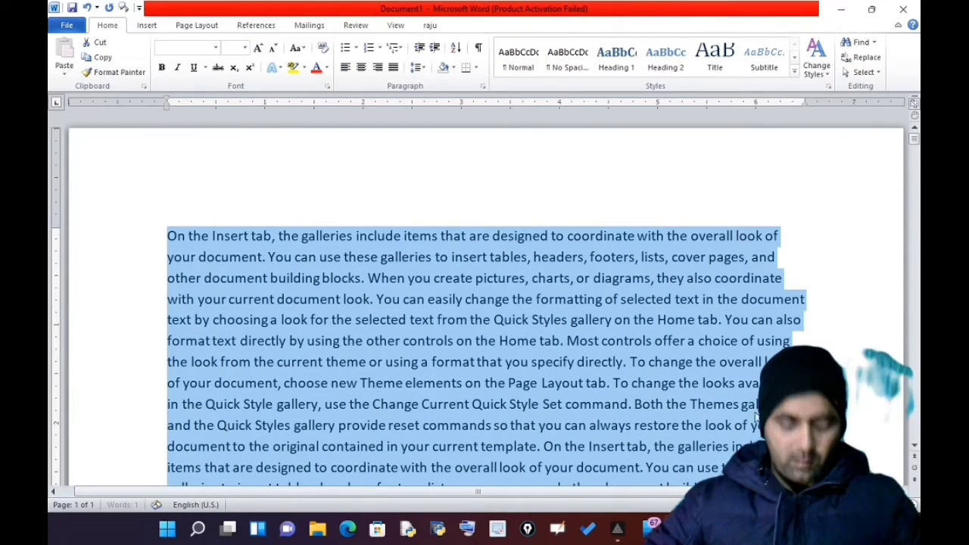
key("ctrl+z")
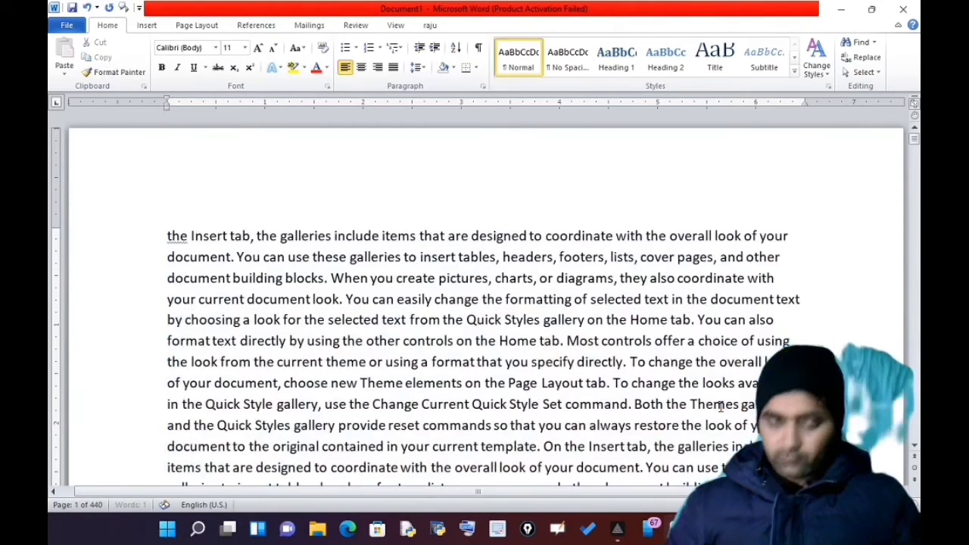
key("ctrl+a")
key("Delete")
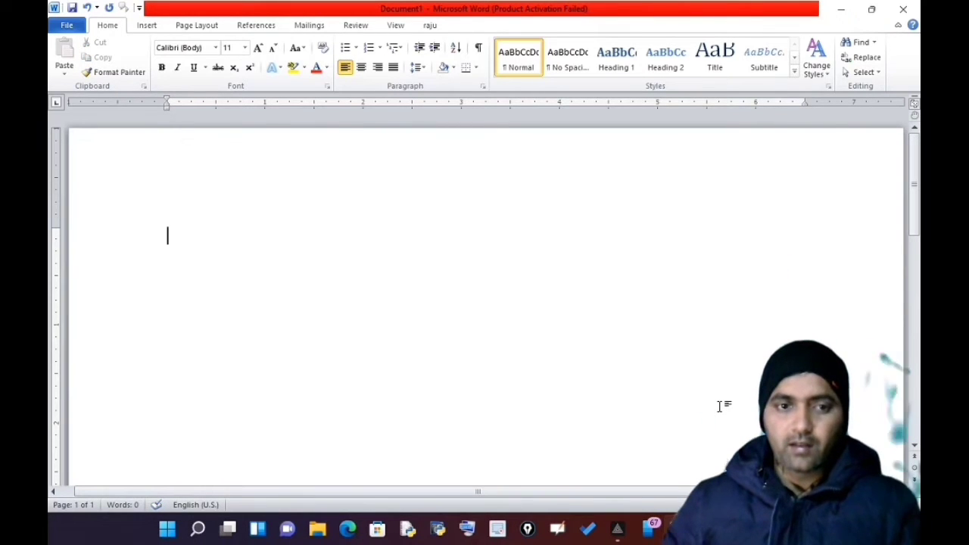
Generate default sample paragraphs with =rand() and select the whole first paragraph.
type("=rand()")
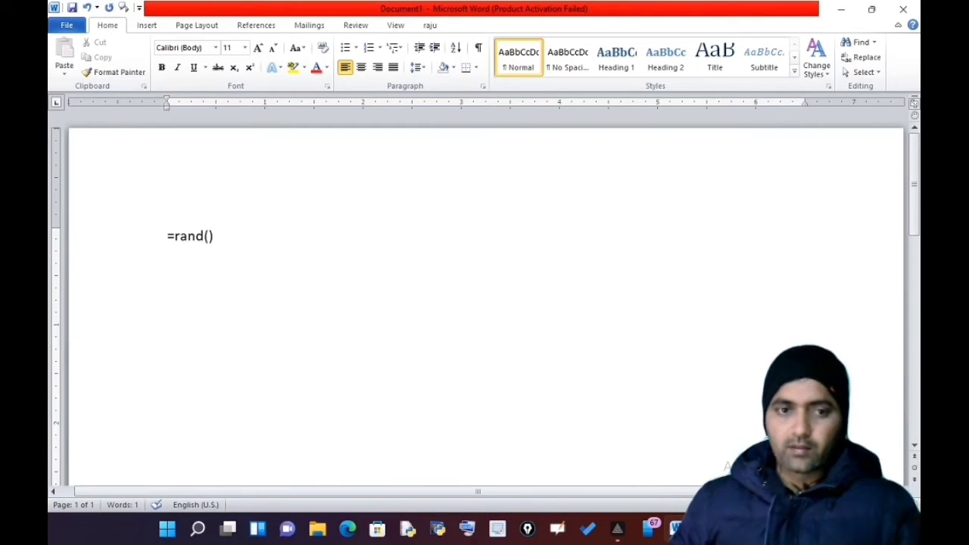
key("Return")
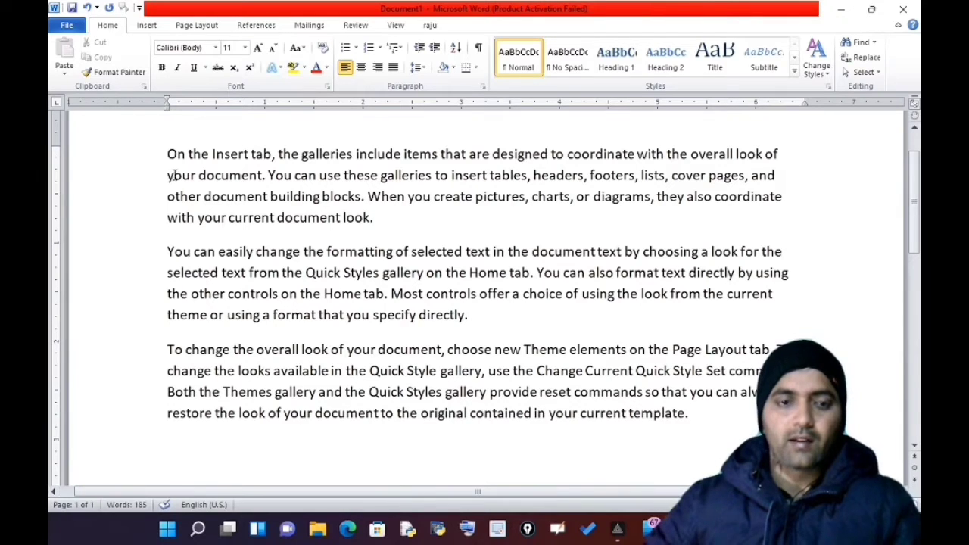
left_click_drag(168, 153, 344, 234)
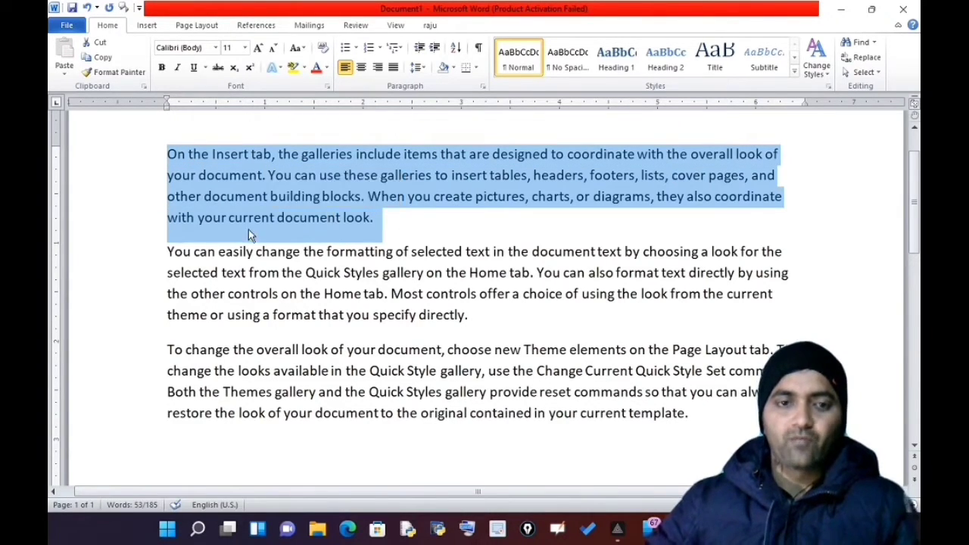
Open the Quick Access Toolbar customization in Word Options and select the Speak entry among the toolbar's current commands.
left_click(67, 27)
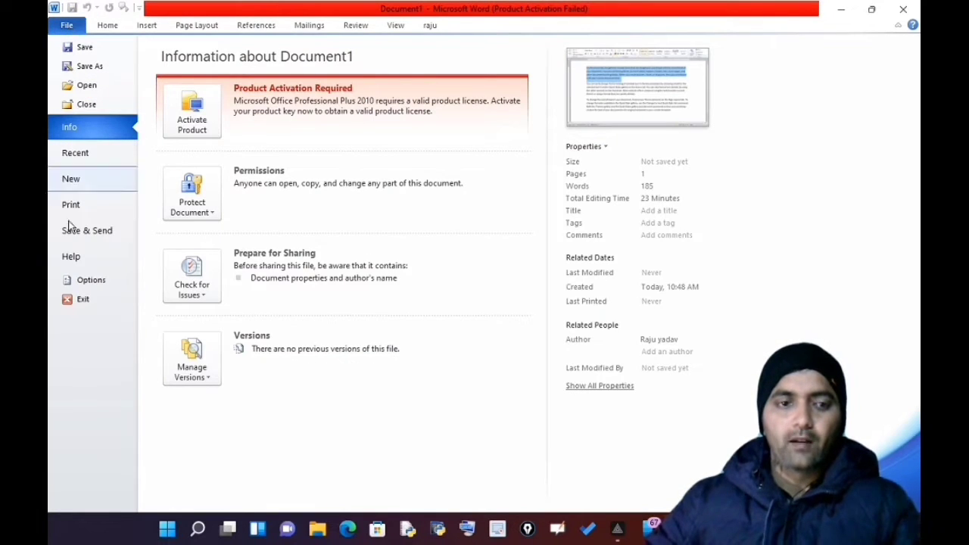
left_click(92, 281)
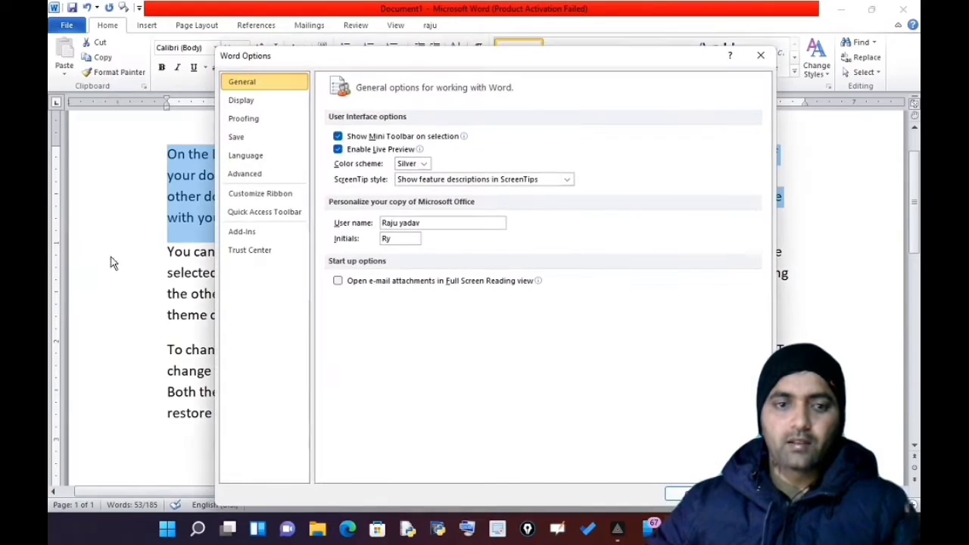
left_click_drag(540, 59, 555, 29)
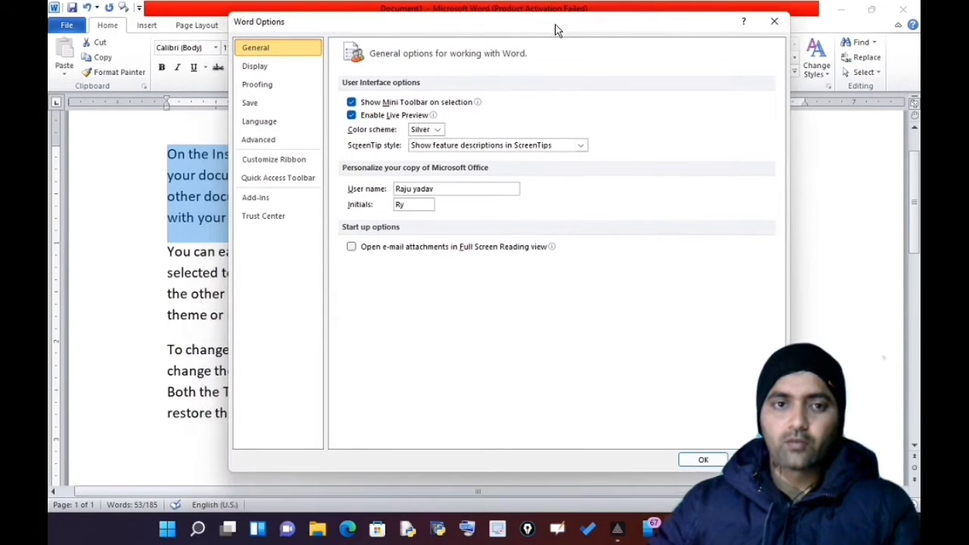
left_click(275, 182)
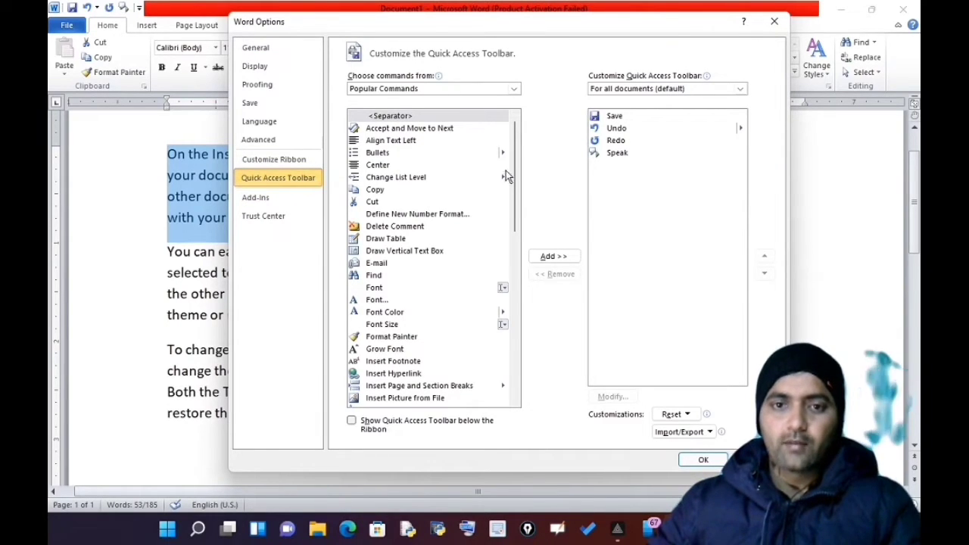
left_click(617, 156)
List All Commands as the command source and try to add the Speak command to the Quick Access Toolbar.
left_click_drag(514, 188, 511, 374)
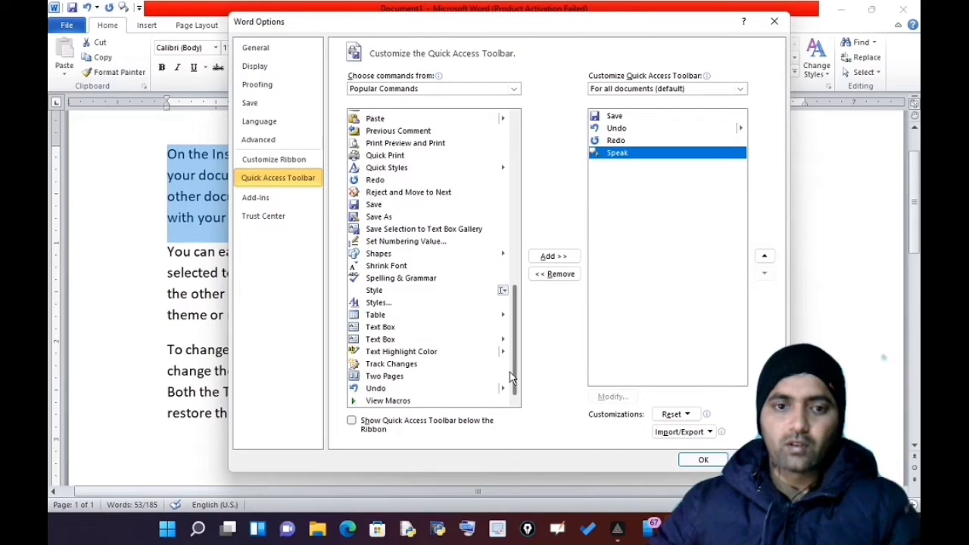
left_click(467, 91)
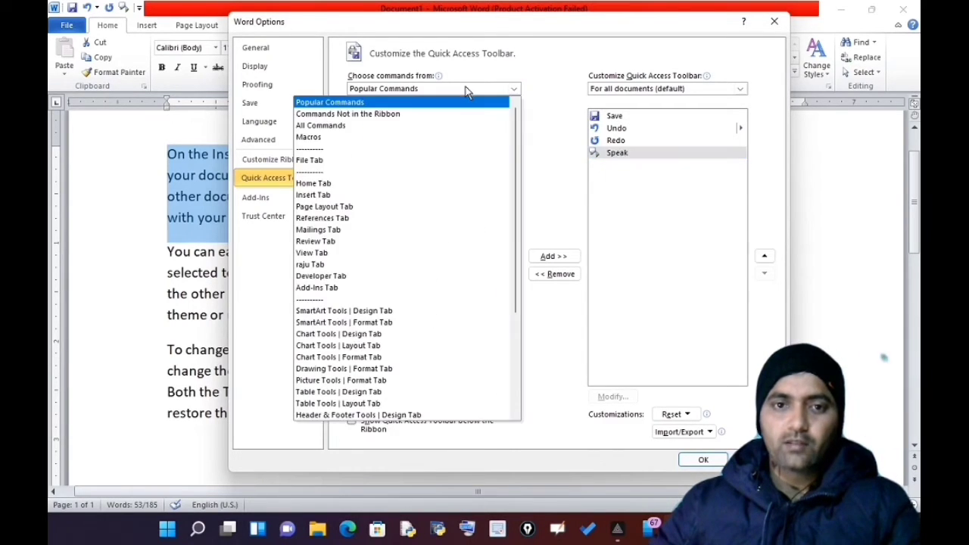
left_click(427, 126)
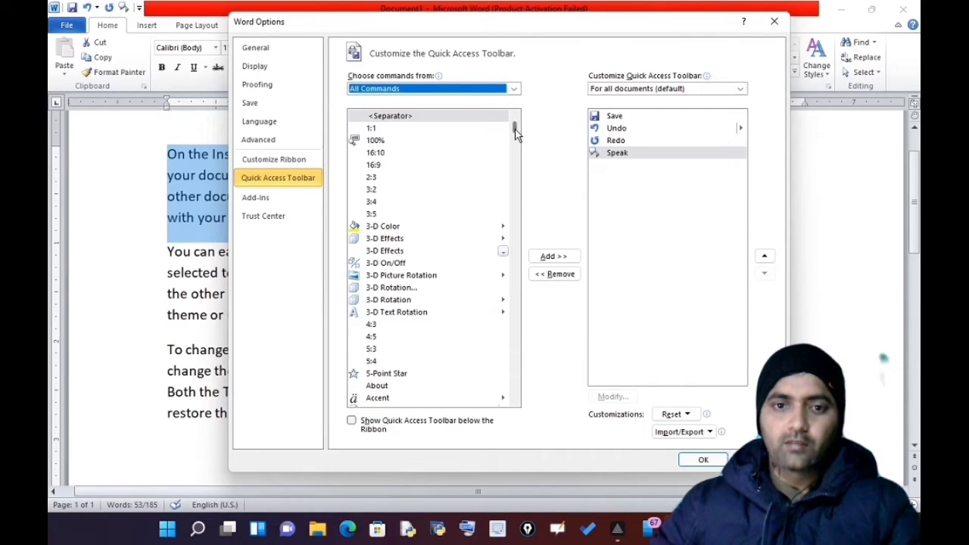
left_click_drag(516, 133, 508, 346)
scroll(426, 367, "down", 2)
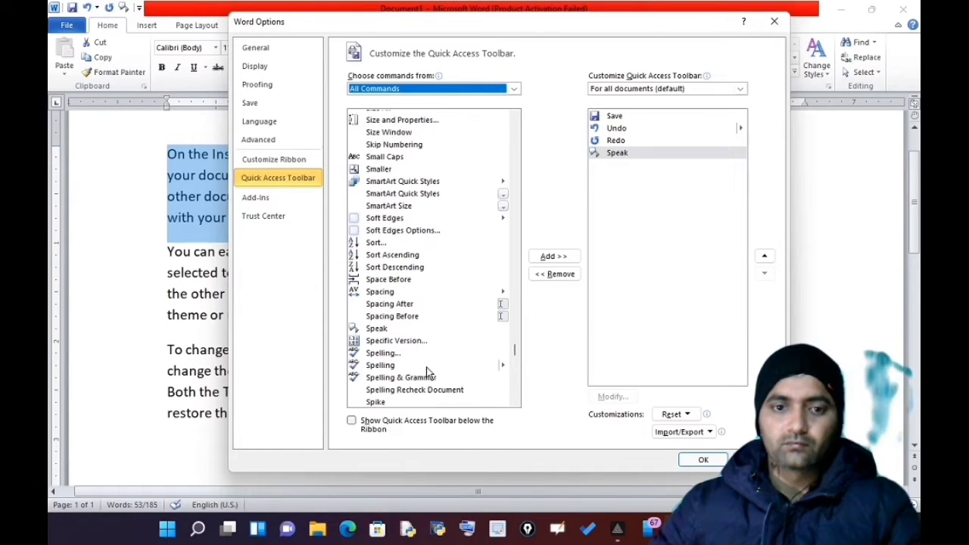
left_click(379, 329)
left_click(560, 256)
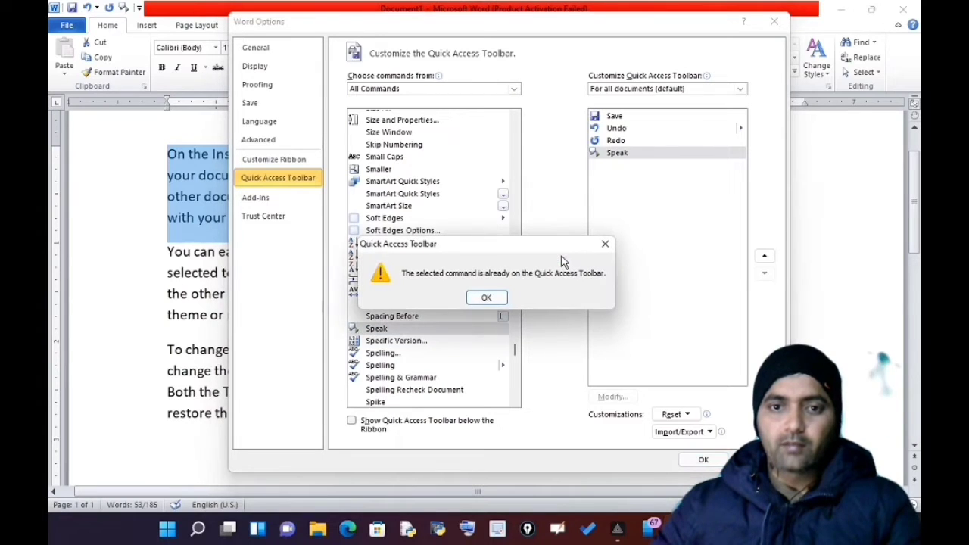
left_click(484, 297)
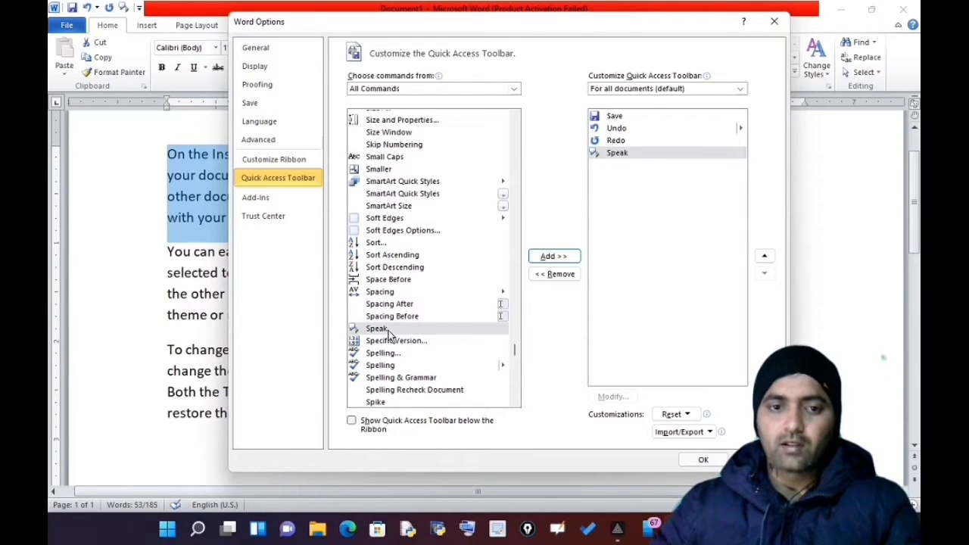
Apply the Quick Access Toolbar customization containing Speak, have the selected first paragraph read aloud, and clear the selection.
left_click(627, 154)
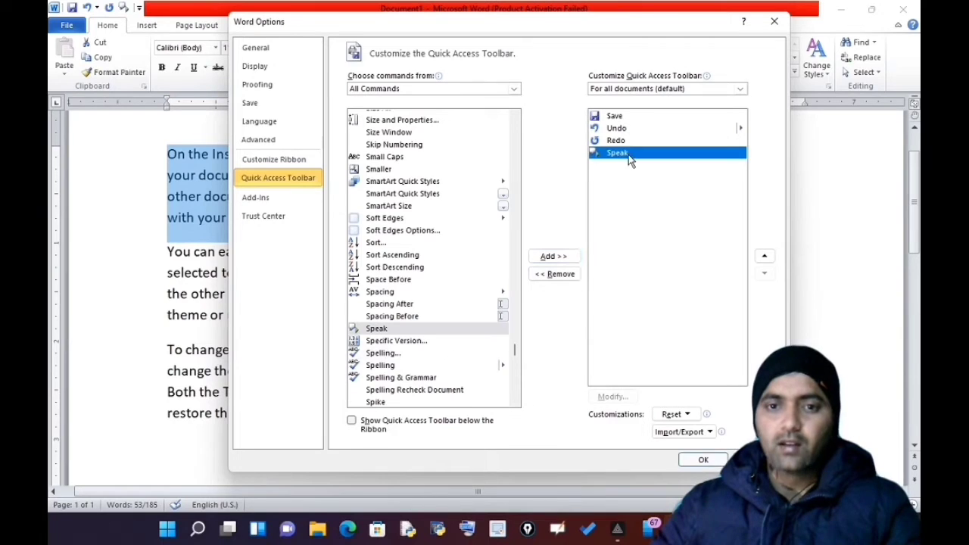
left_click(701, 461)
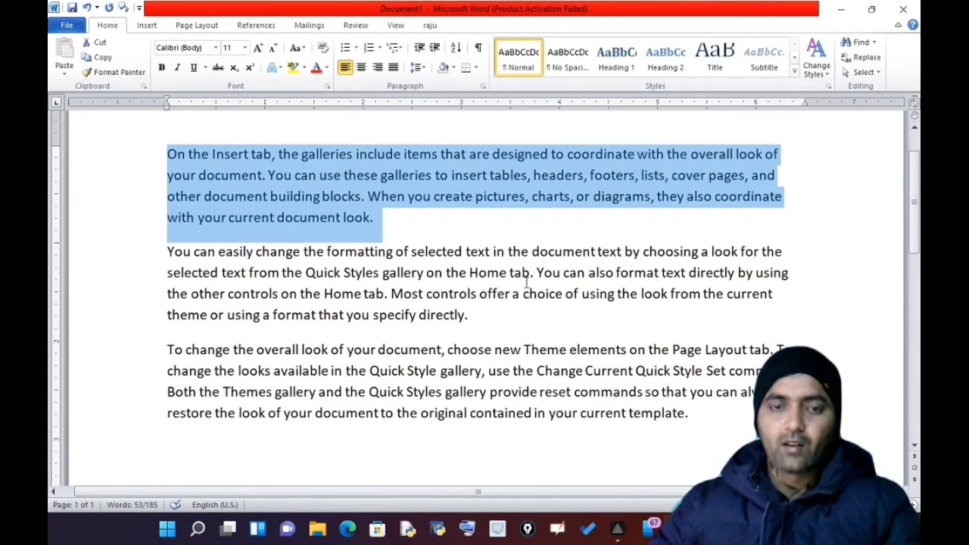
left_click(125, 13)
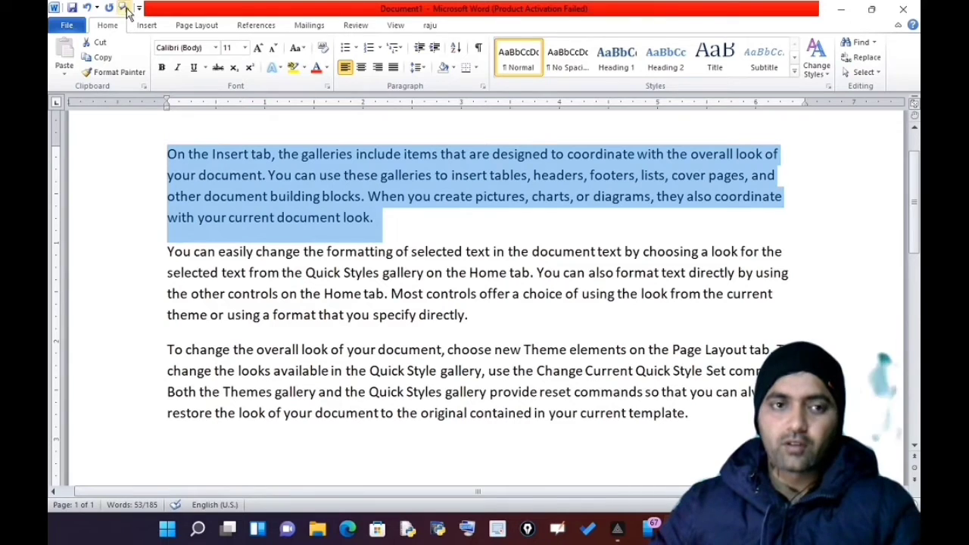
left_click(380, 223)
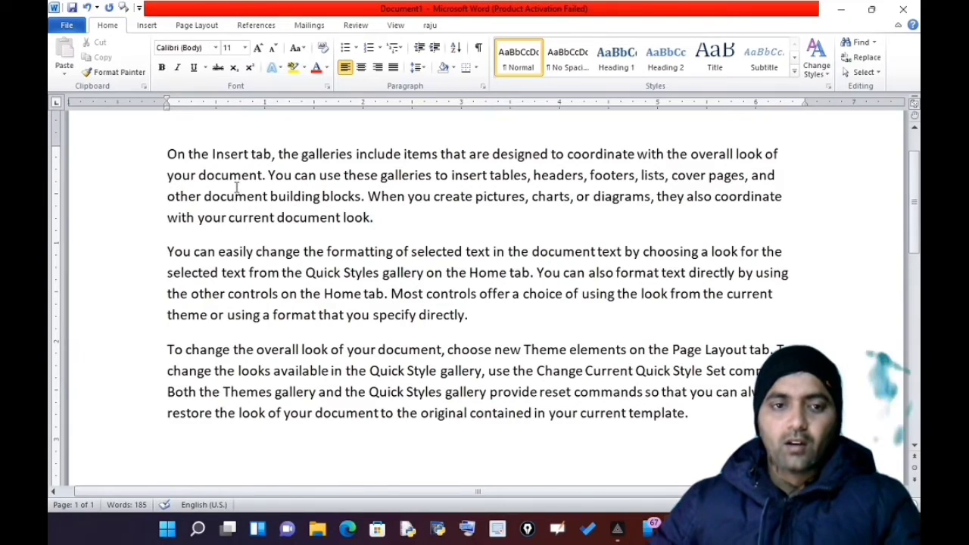
Select all three sample paragraphs and delete them from the document.
left_click(166, 154)
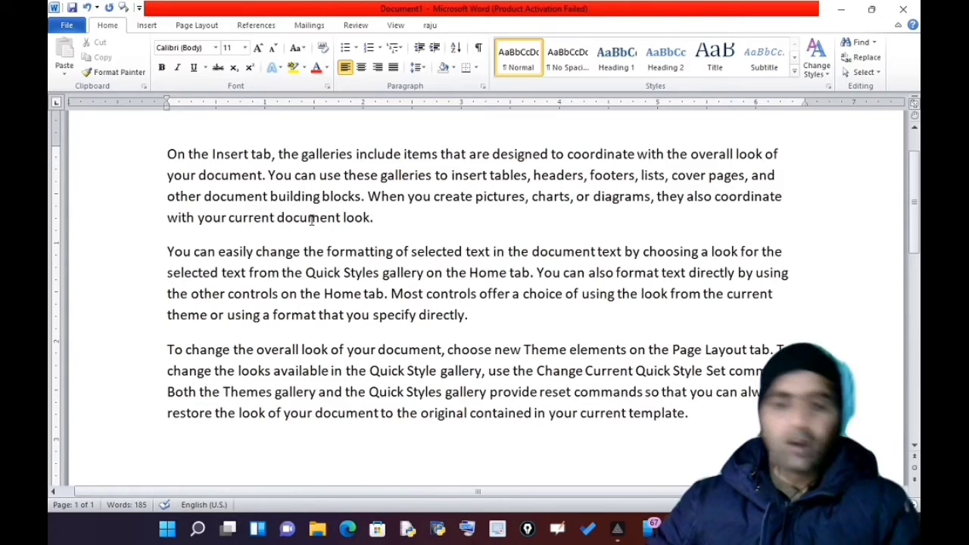
left_click_drag(181, 153, 601, 440)
key("Delete")
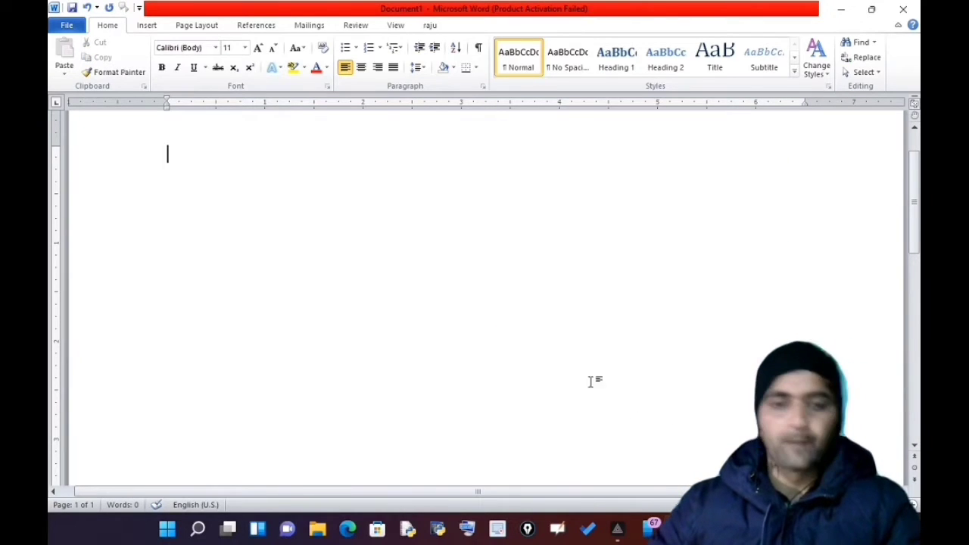
scroll(234, 210, "up", 1)
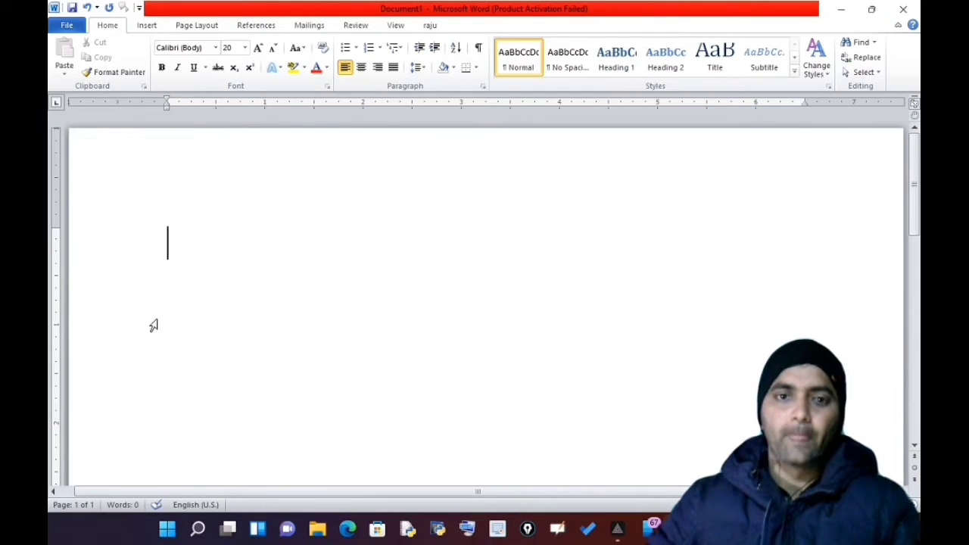
Open the AutoCorrect options from the Proofing settings in Word Options and move the dialog clear of the settings behind it.
left_click(67, 25)
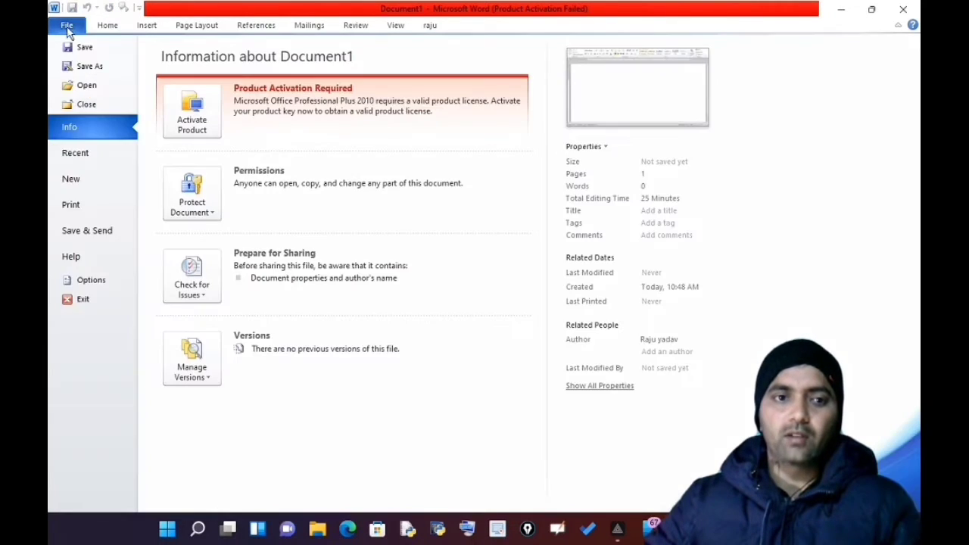
left_click(91, 281)
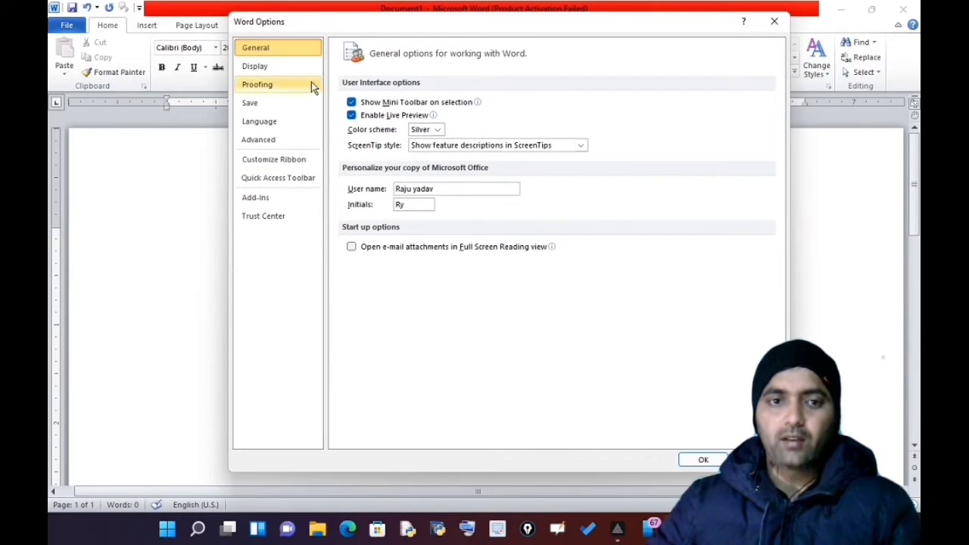
left_click(276, 160)
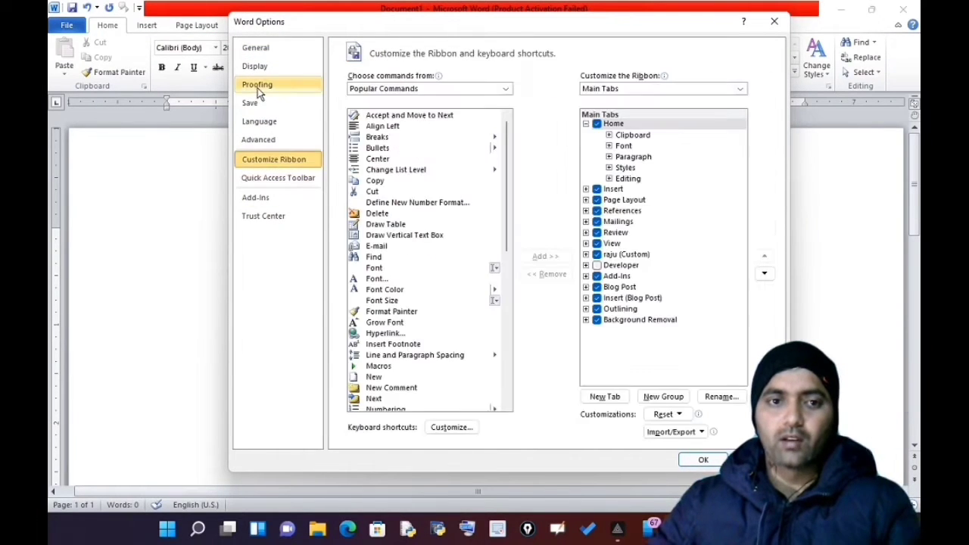
left_click(258, 86)
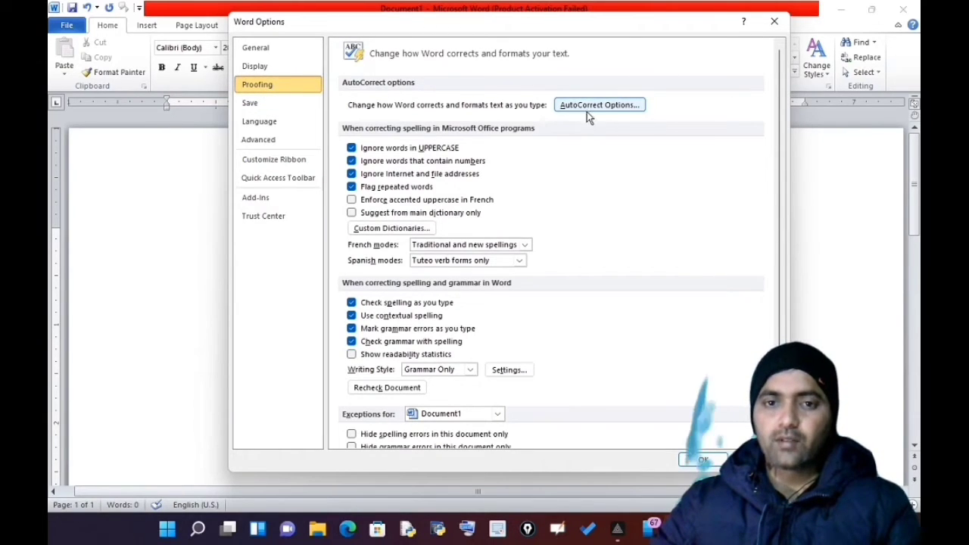
left_click(614, 106)
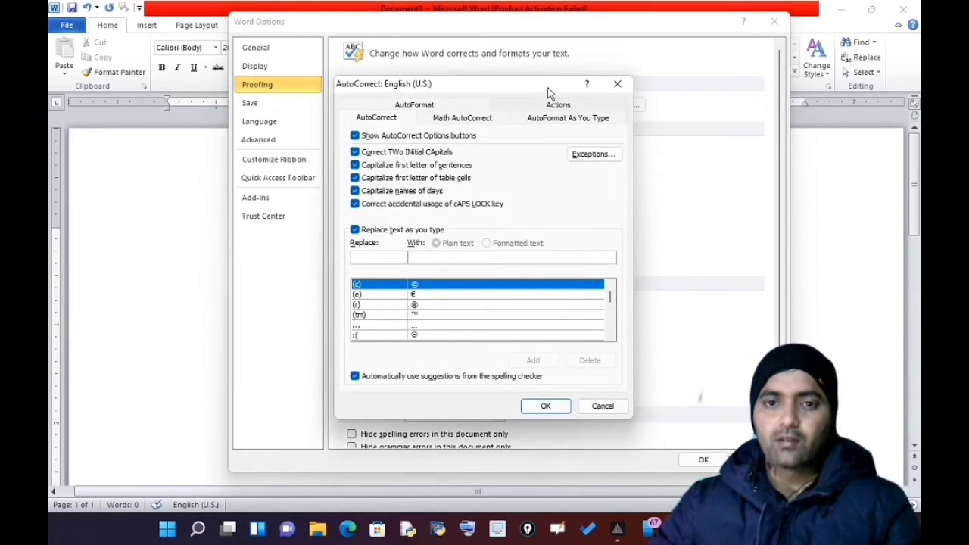
left_click_drag(539, 87, 600, 58)
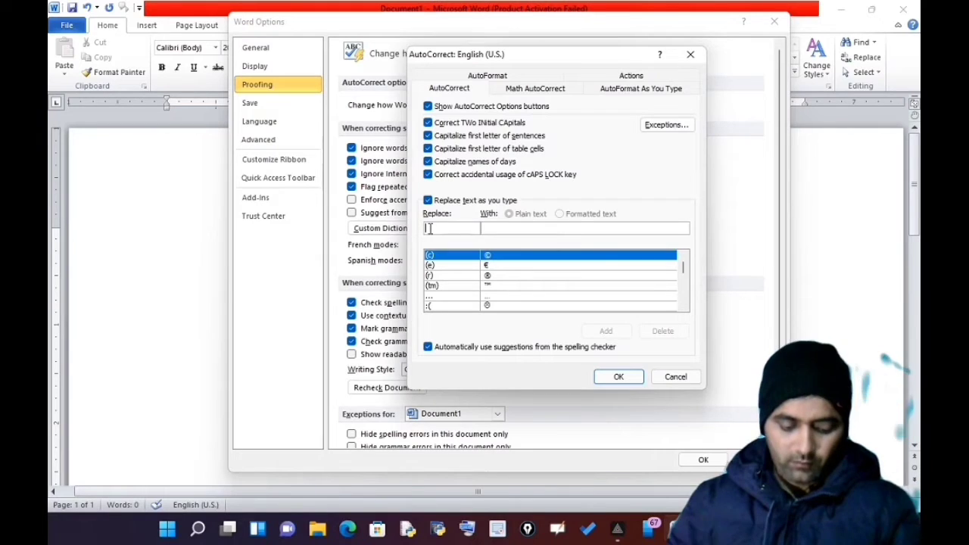
Add an AutoCorrect entry replacing "m" with "my name is" followed by the person's first name, and apply the Word options.
type("m")
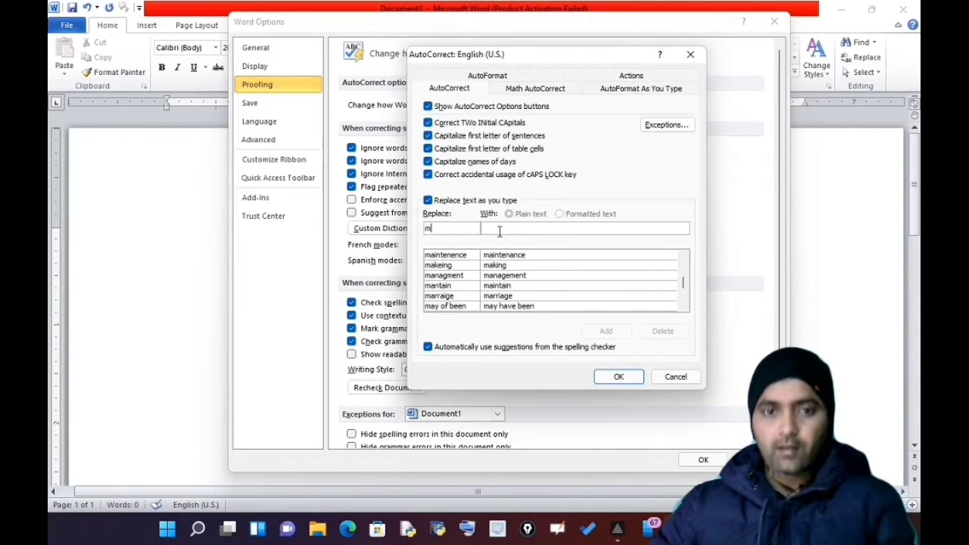
left_click(526, 228)
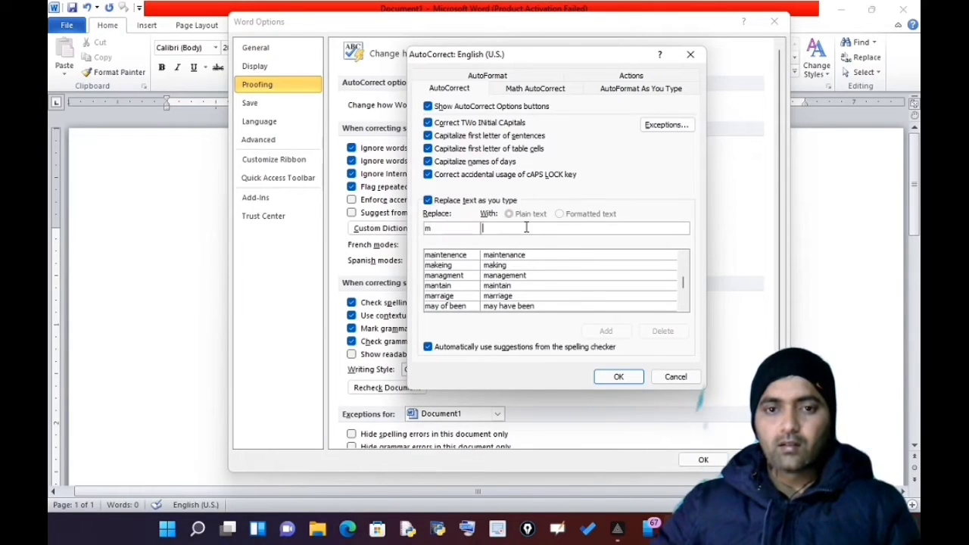
type("my ")
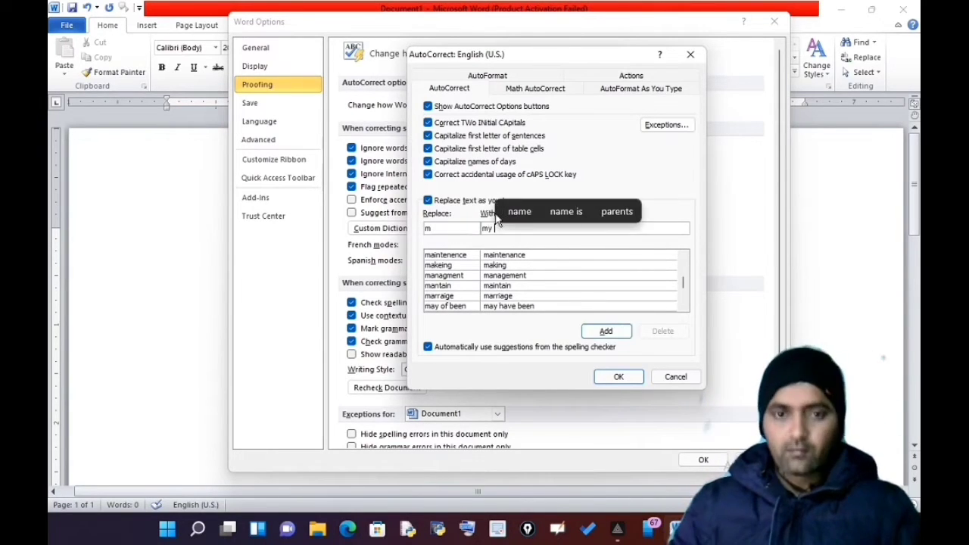
type("name is r")
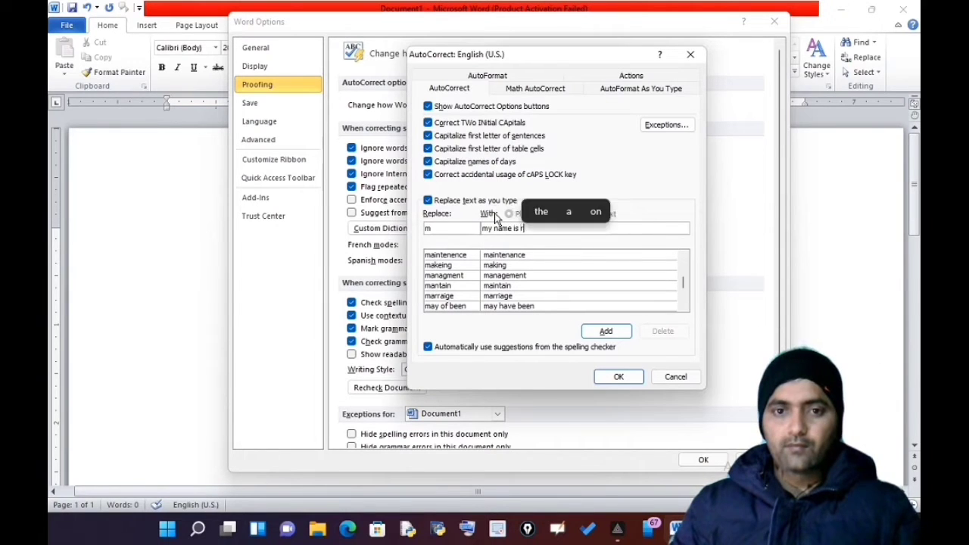
type("aju")
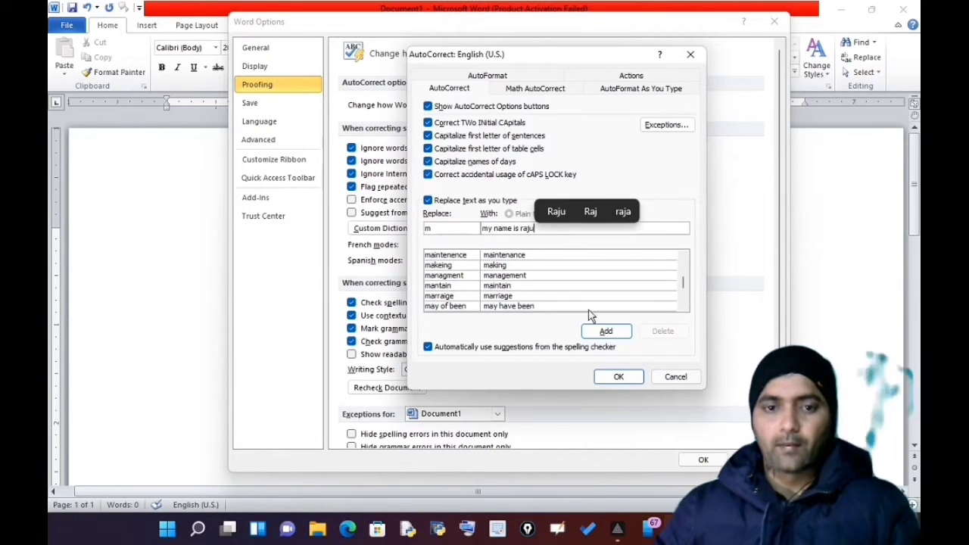
left_click(606, 333)
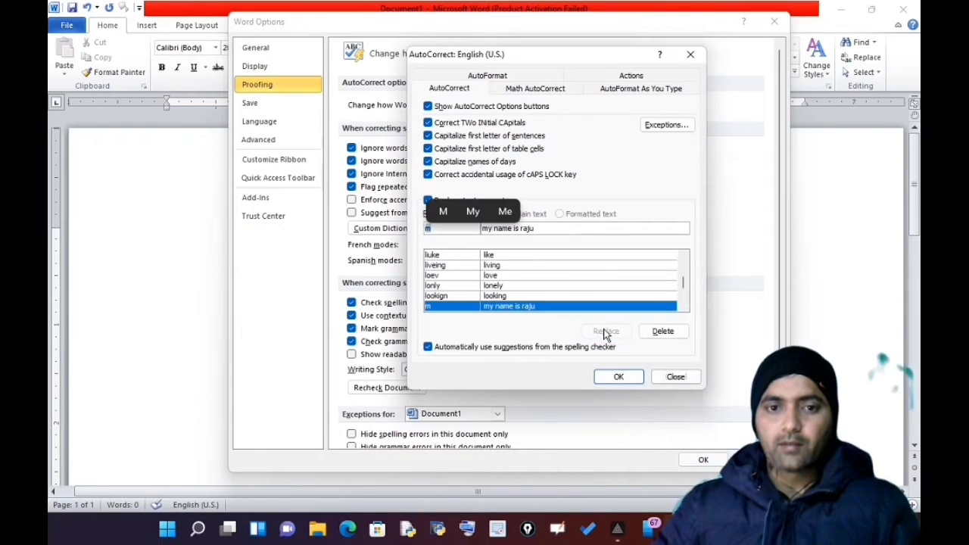
left_click(616, 376)
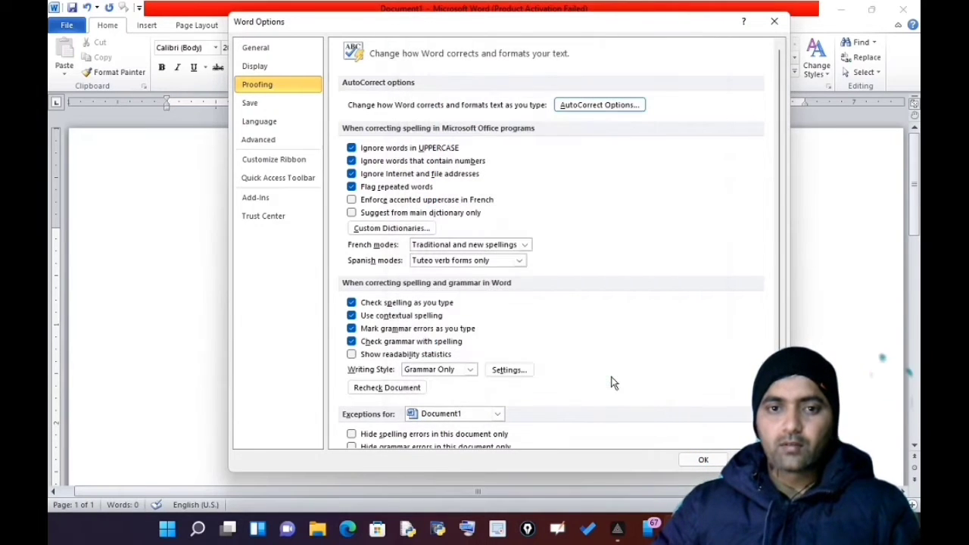
left_click(694, 460)
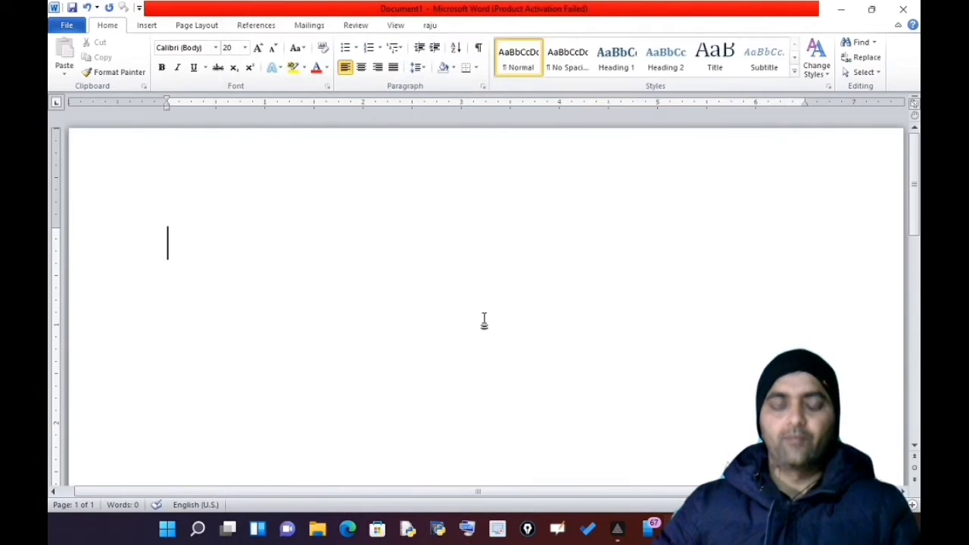
Expand the "m" AutoCorrect shortcut three times on the first line and once on the second, ending with a new empty line.
type("m")
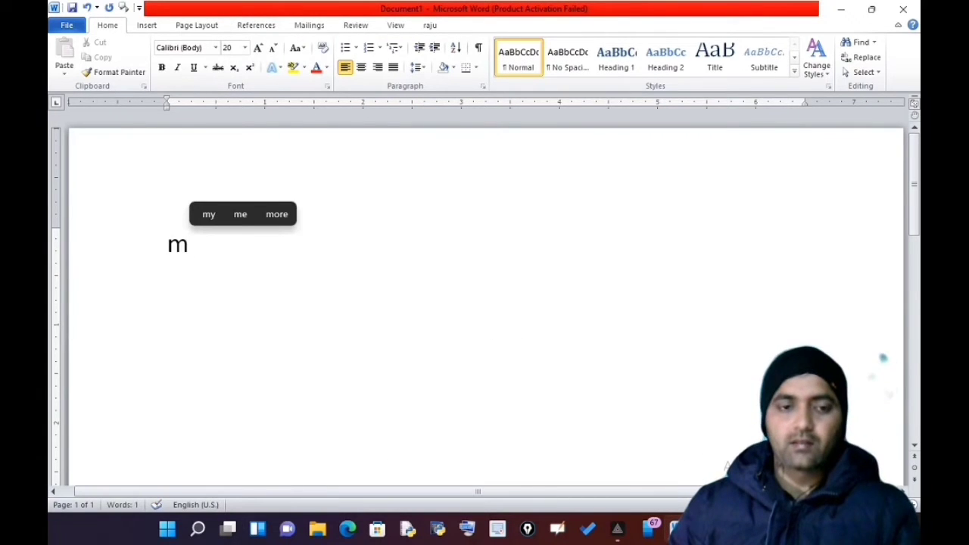
type("y name is raju ")
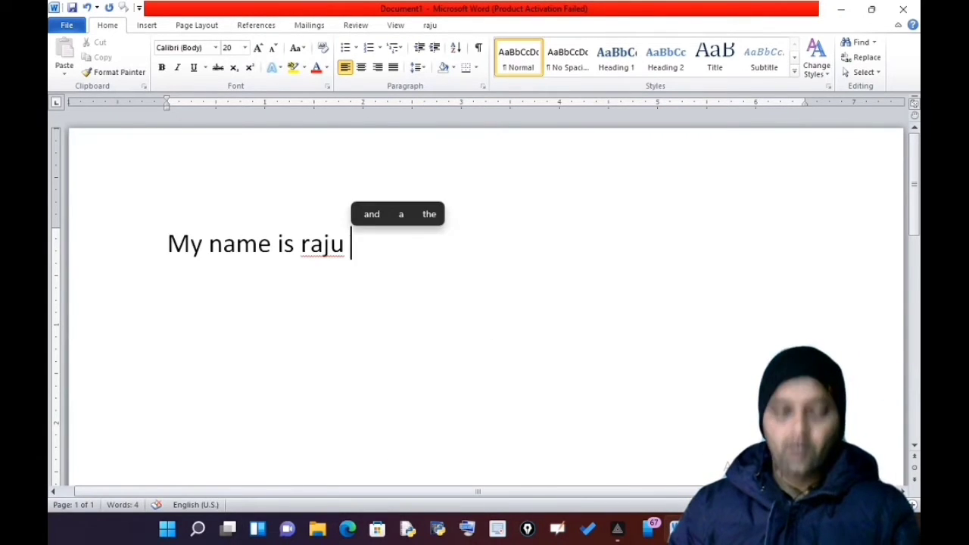
type("my name is raju ")
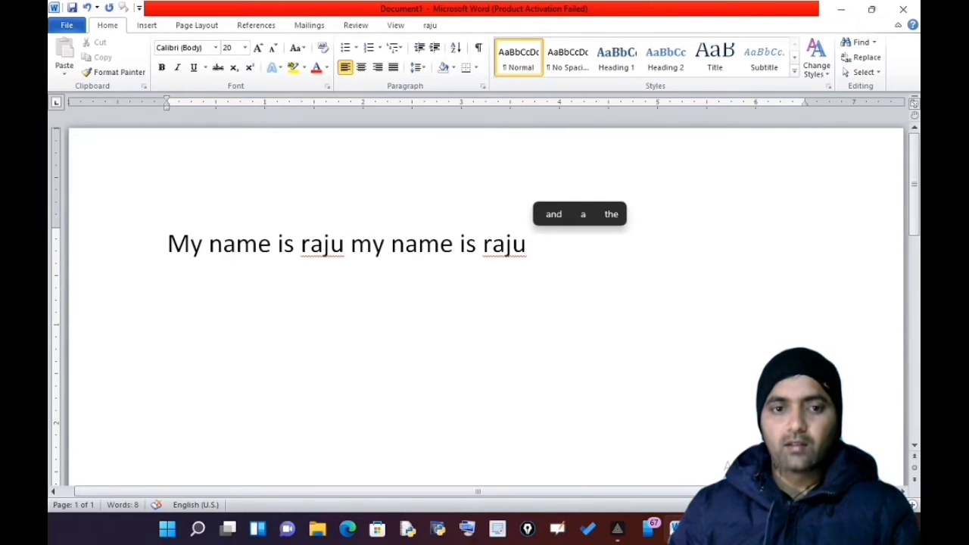
type("my name is raju")
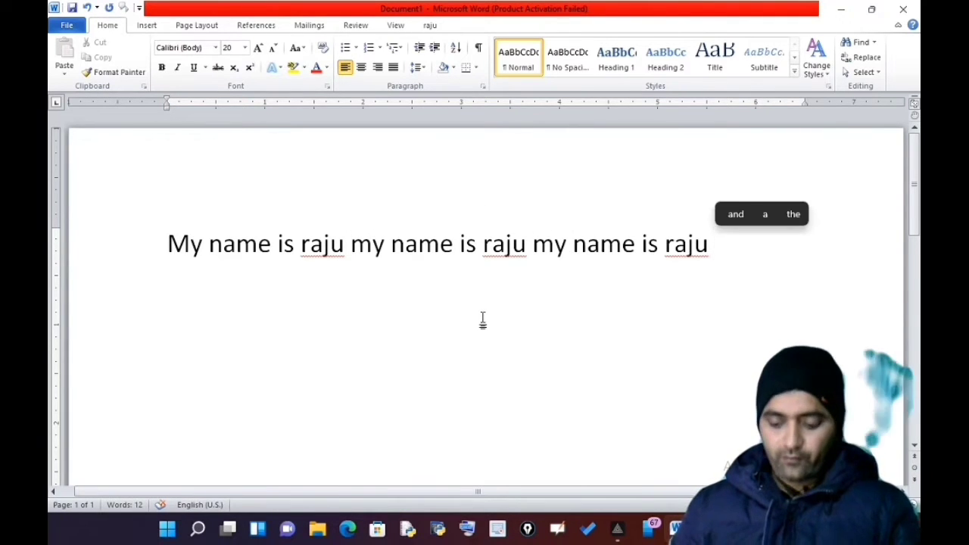
key("Return")
type("m")
type("y name is raju")
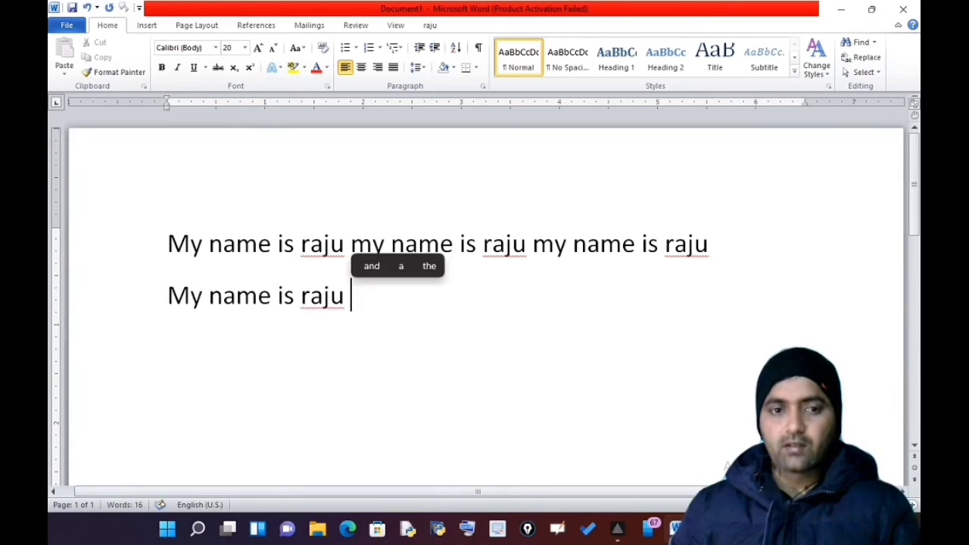
key("Return")
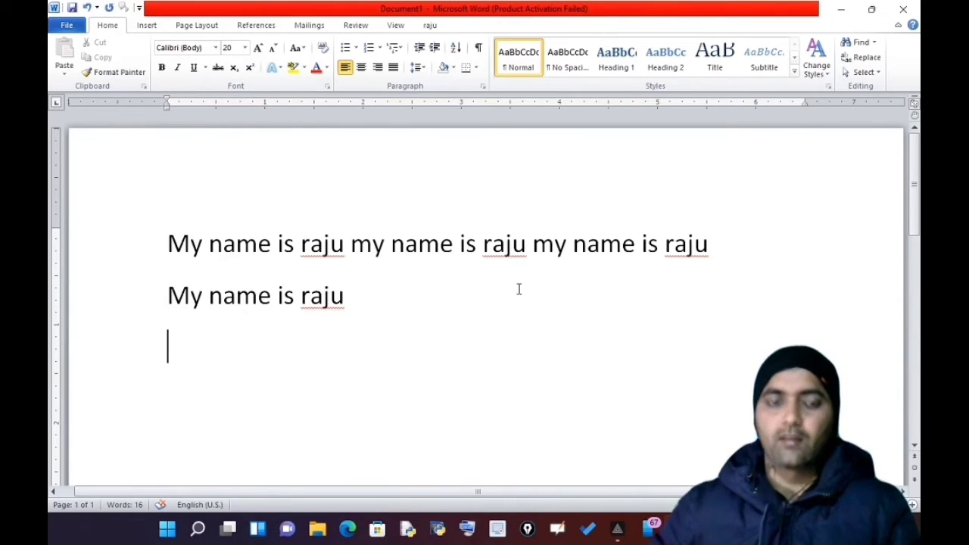
Reopen the AutoCorrect options from the Proofing settings in Word Options.
left_click(66, 23)
left_click(97, 279)
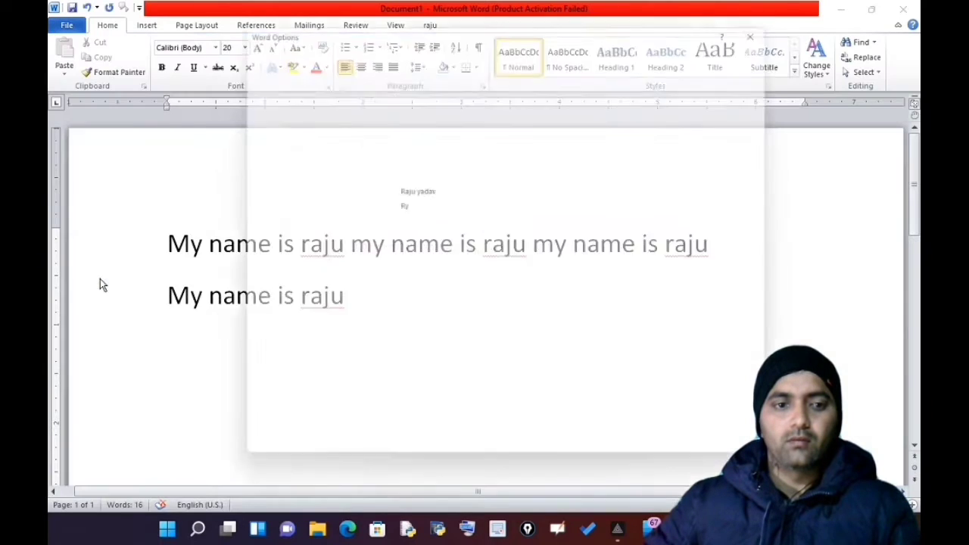
left_click(277, 88)
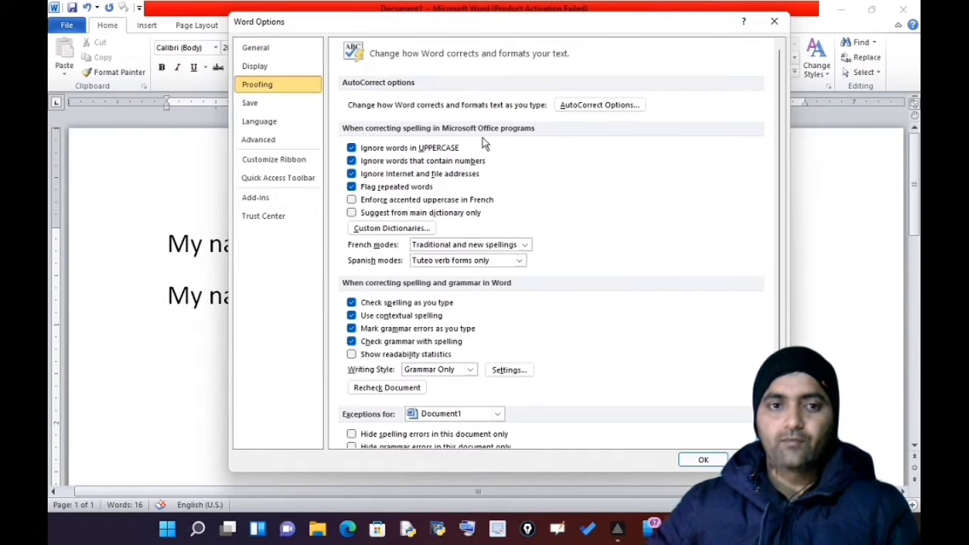
left_click(600, 106)
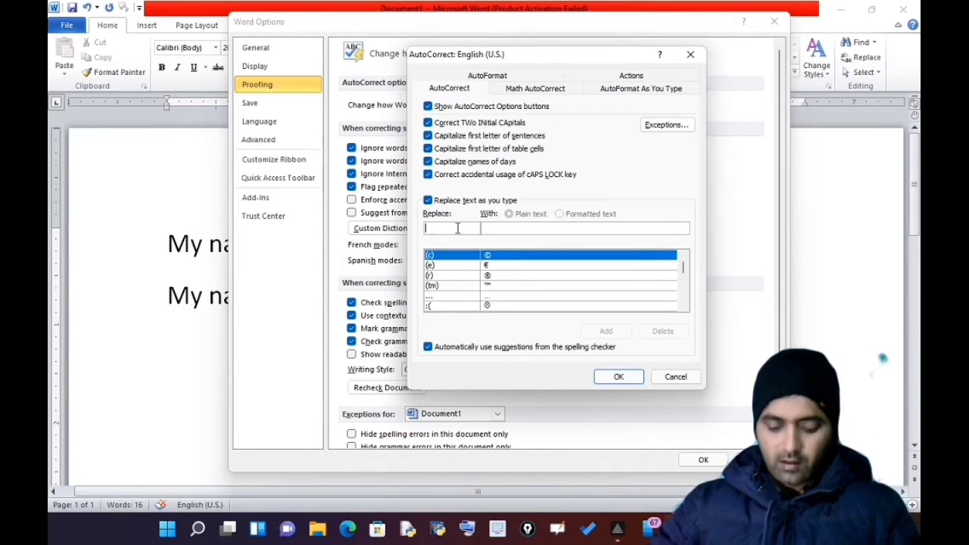
Add an AutoCorrect entry that replaces "o" with "occasion".
type("o")
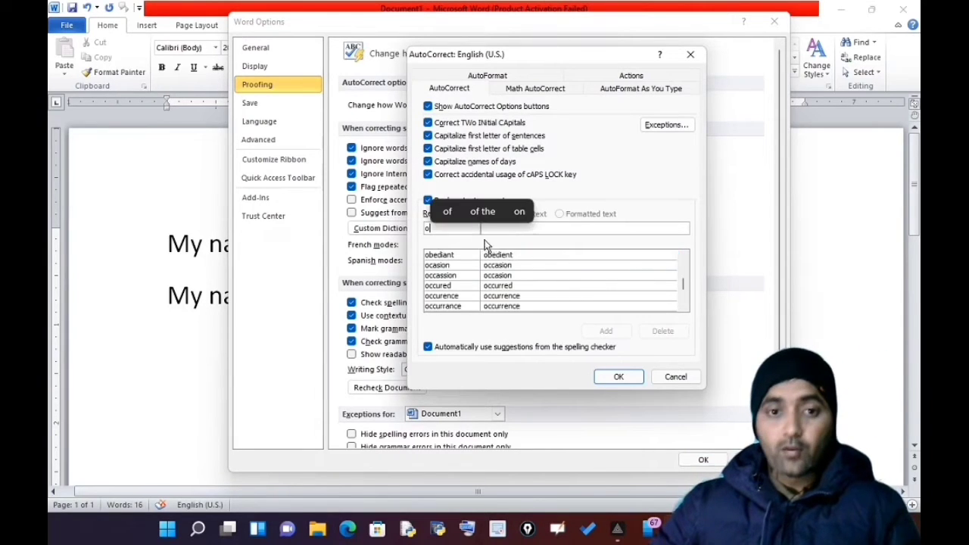
left_click(541, 265)
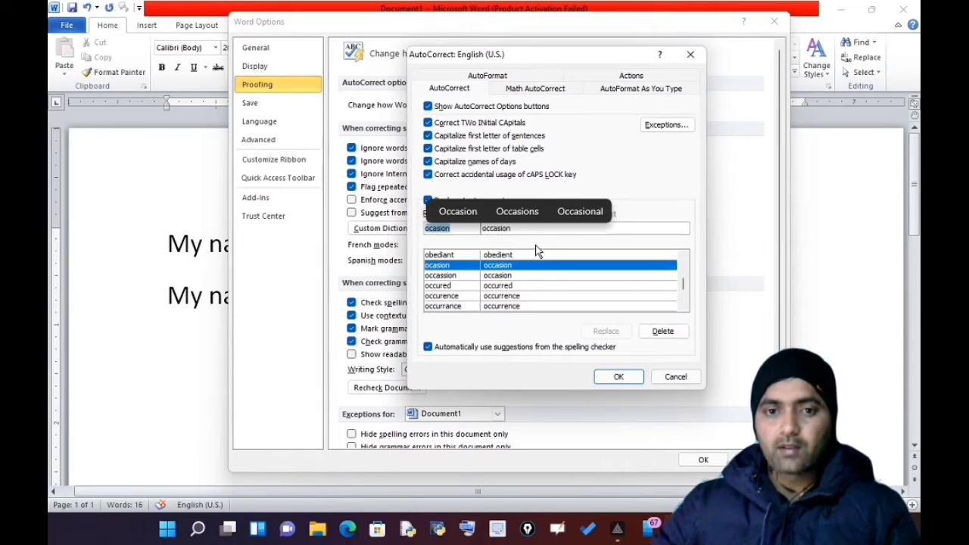
key("BackSpace")
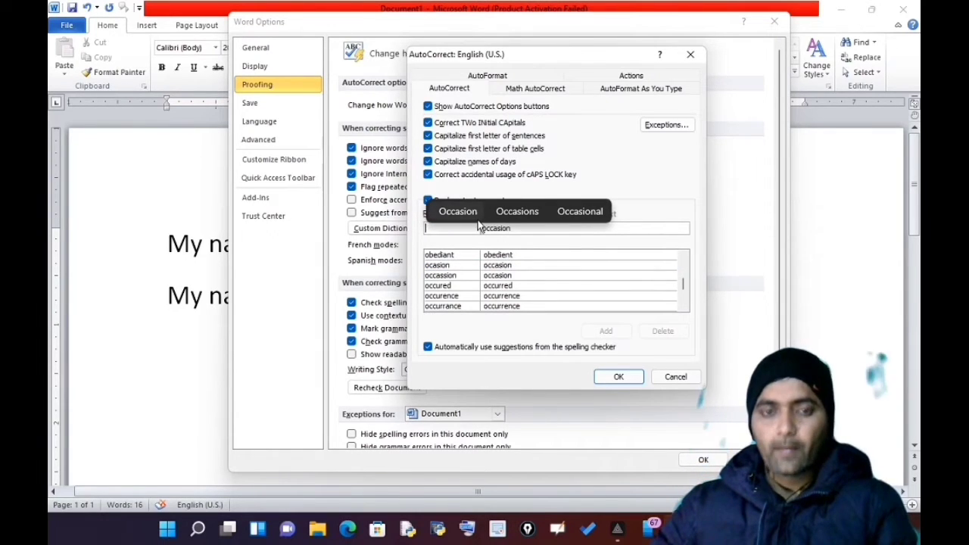
type("o")
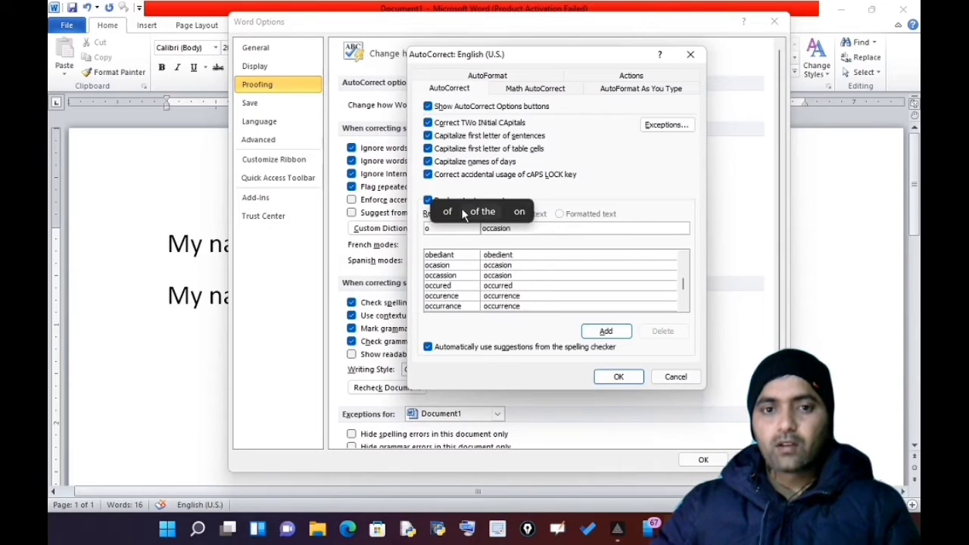
left_click(458, 213)
key("BackSpace")
key("BackSpace")
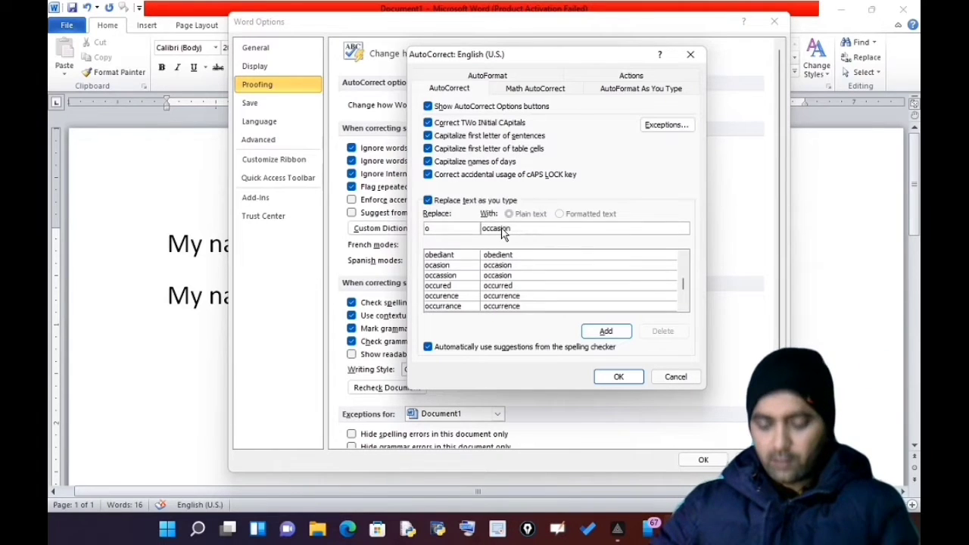
key("Return")
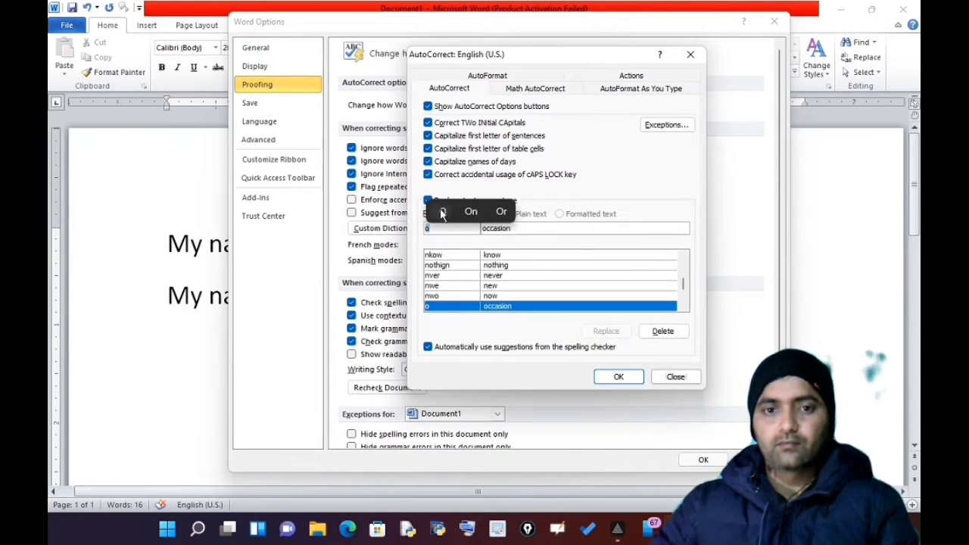
Enter "our syllabus" as the AutoCorrect replacement text in place of "occasion".
type("O")
left_click(517, 228)
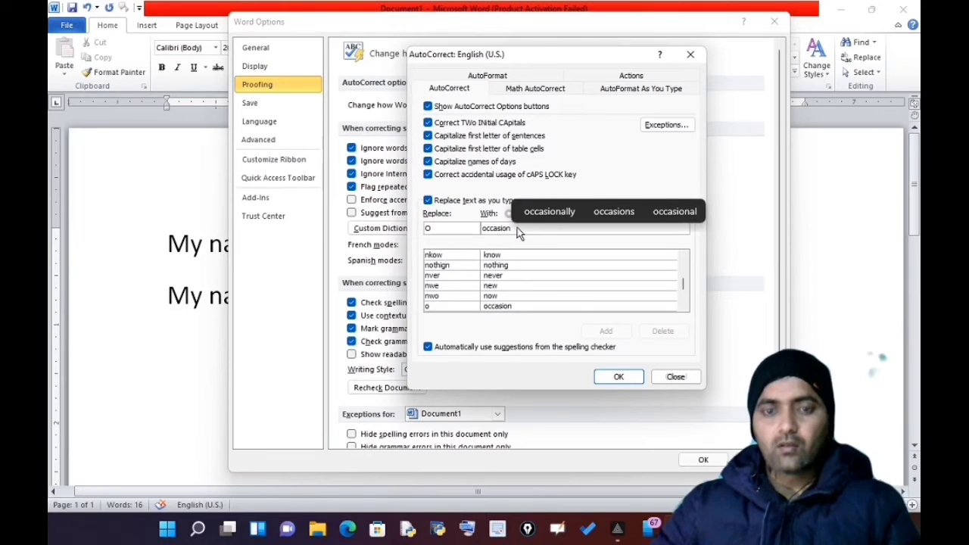
key("BackSpace")
key("BackSpace")
key("BackSpace")
key("BackSpace")
key("BackSpace")
key("BackSpace")
key("BackSpace")
key("BackSpace")
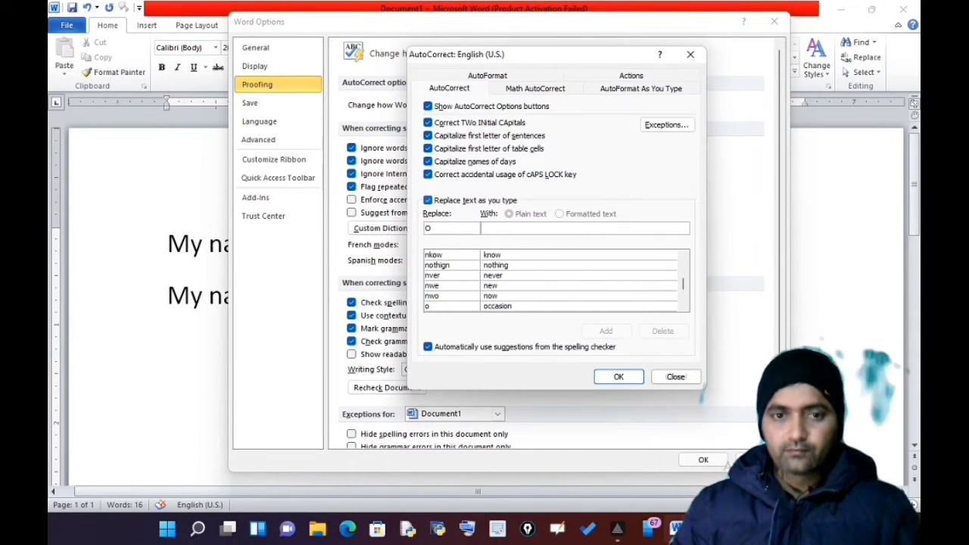
type("o")
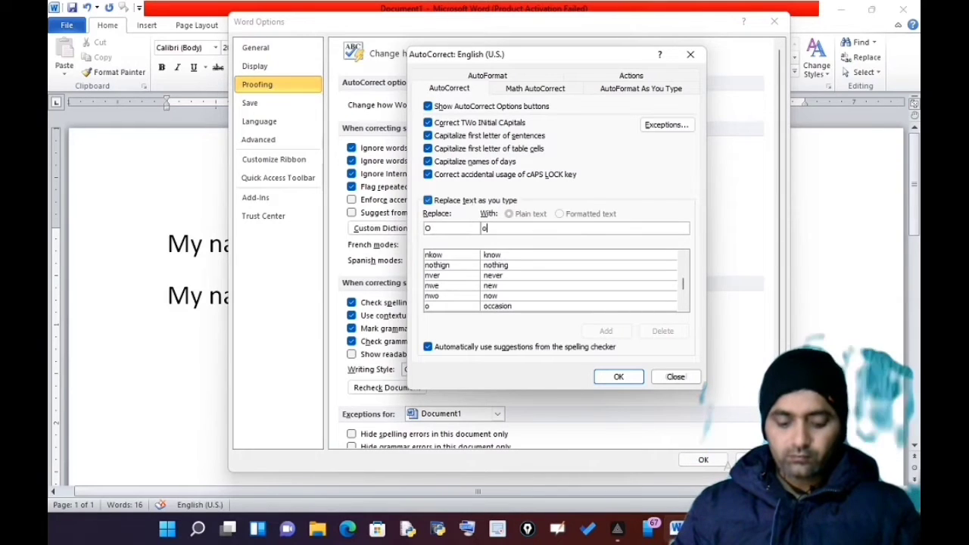
type("ur s")
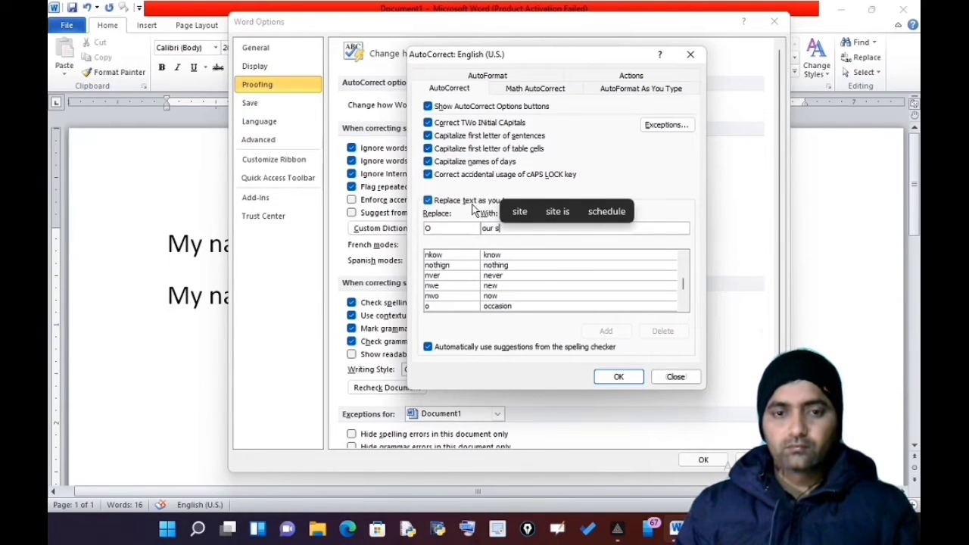
type("yllabus")
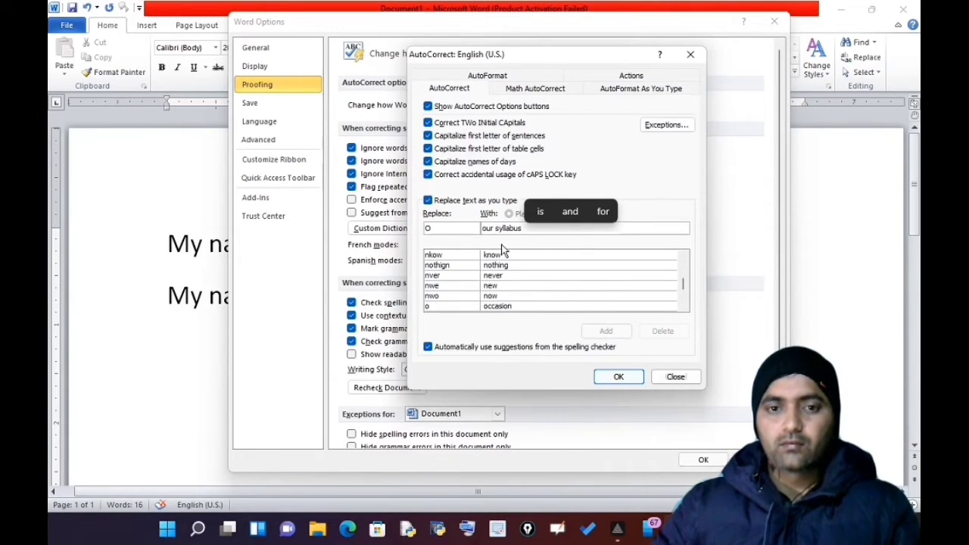
Redefine the existing "o" AutoCorrect entry with the "our syllabus" replacement and apply the Word options.
left_click(436, 229)
key("BackSpace")
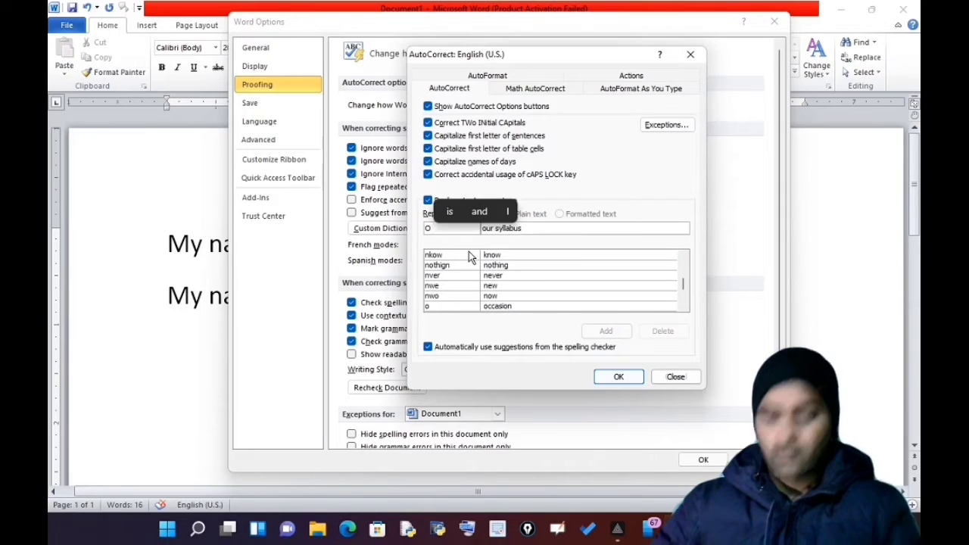
type("o")
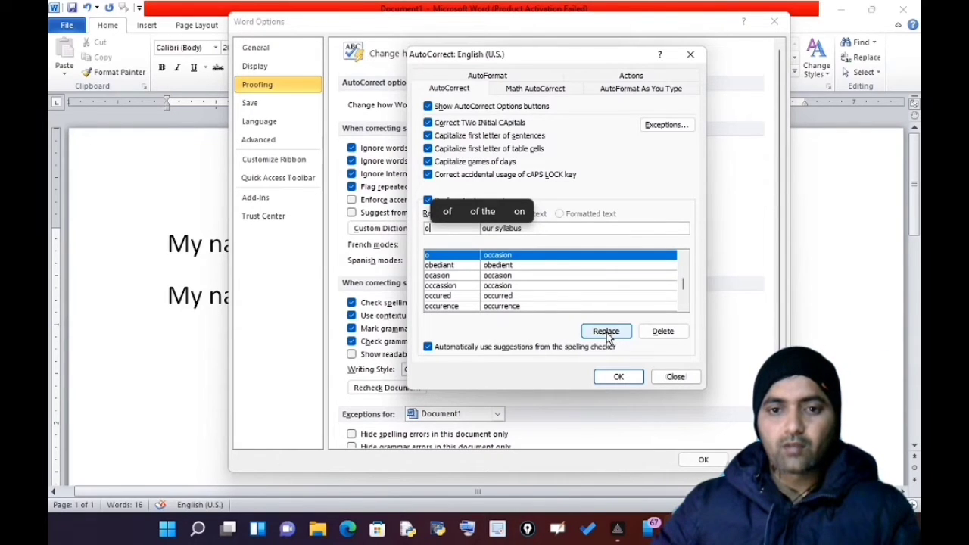
left_click(606, 333)
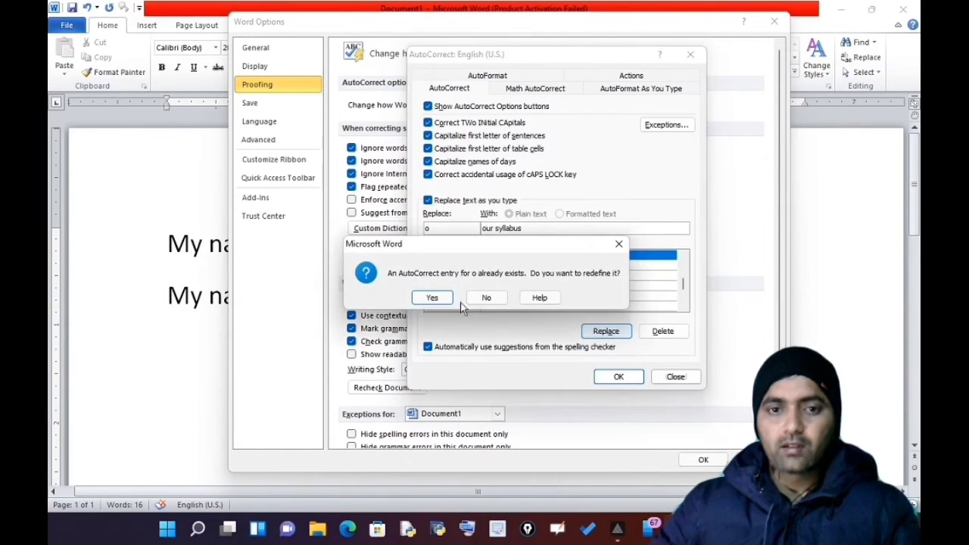
left_click(432, 298)
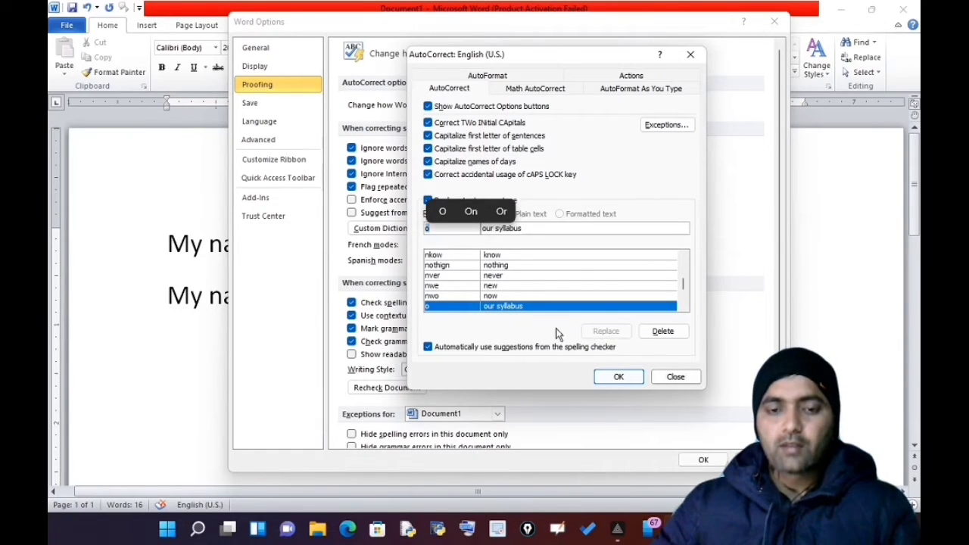
left_click(617, 378)
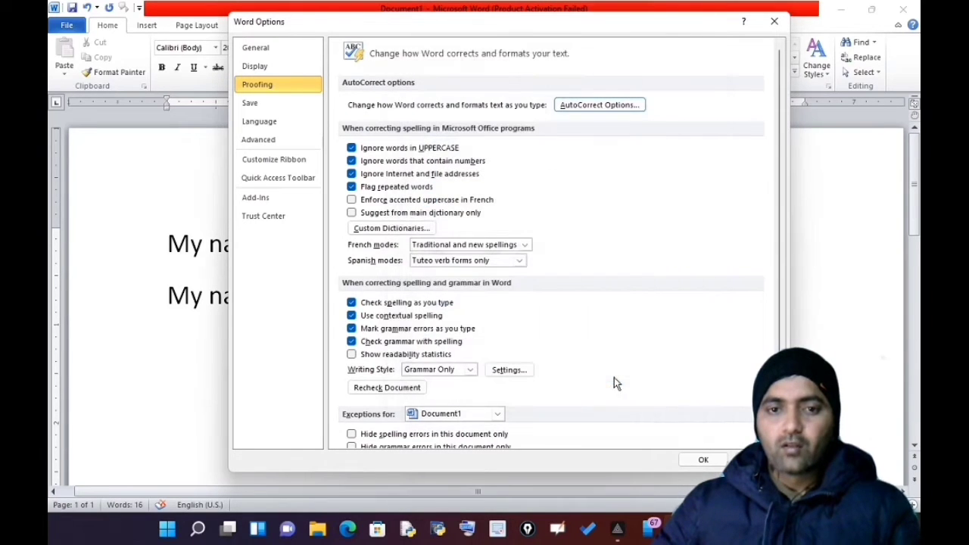
left_click(702, 459)
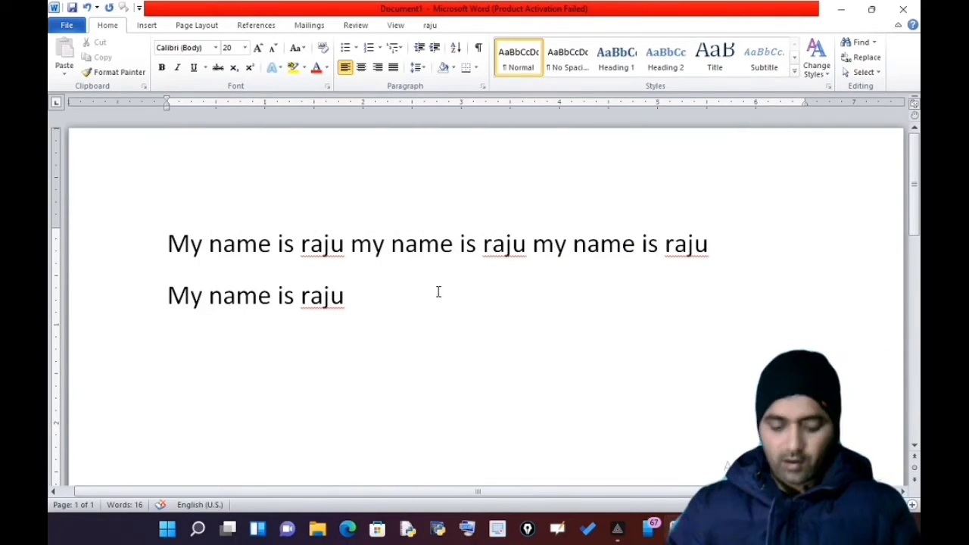
Expand the "o" AutoCorrect shortcut six times on the empty third line, and delete all text in the document.
type("our syllabus")
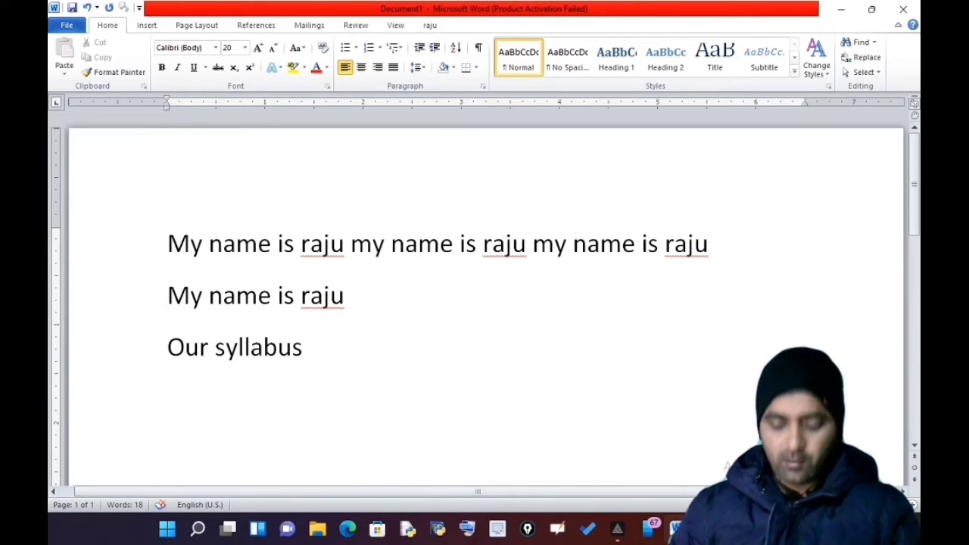
type("  our syllabus  our syllabus  ")
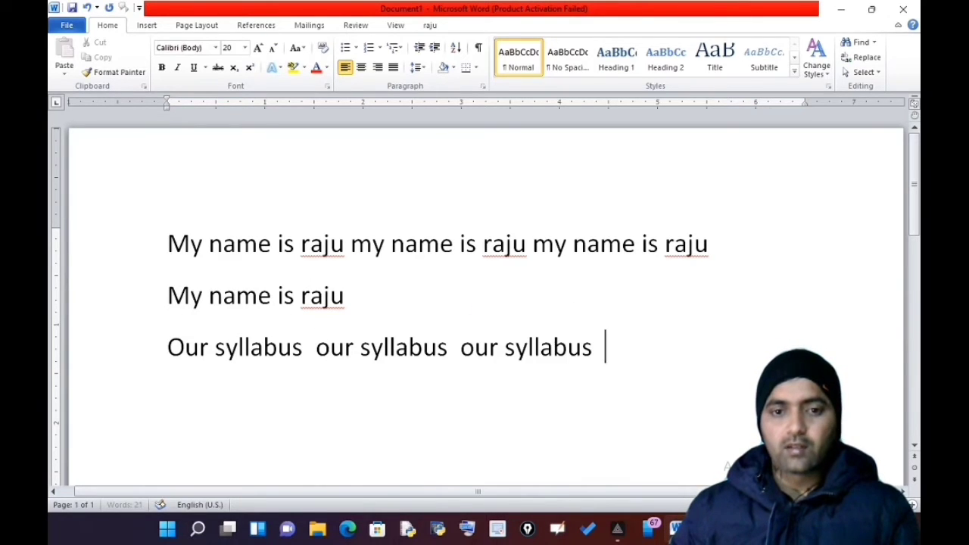
type("our syllabus  our syllabus  ")
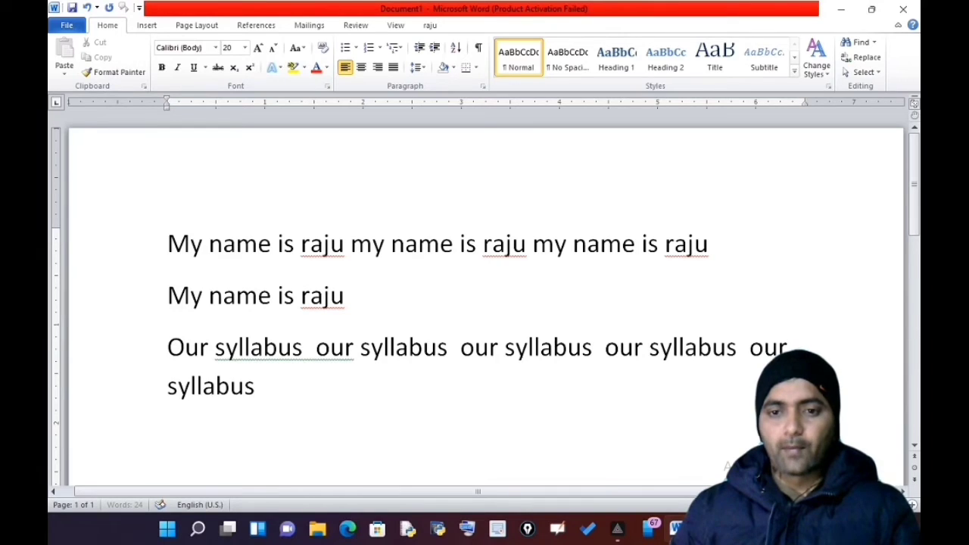
type("p")
key("BackSpace")
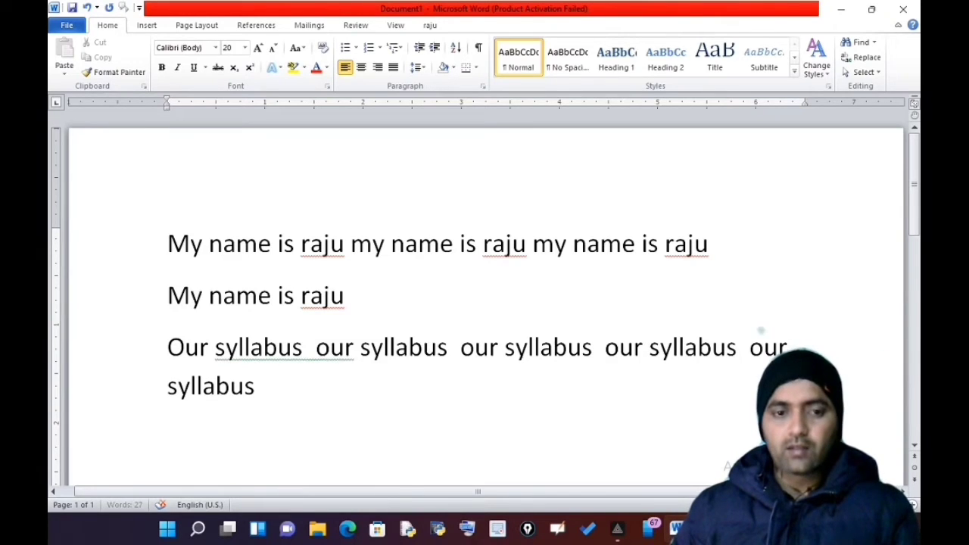
type("our syllabus")
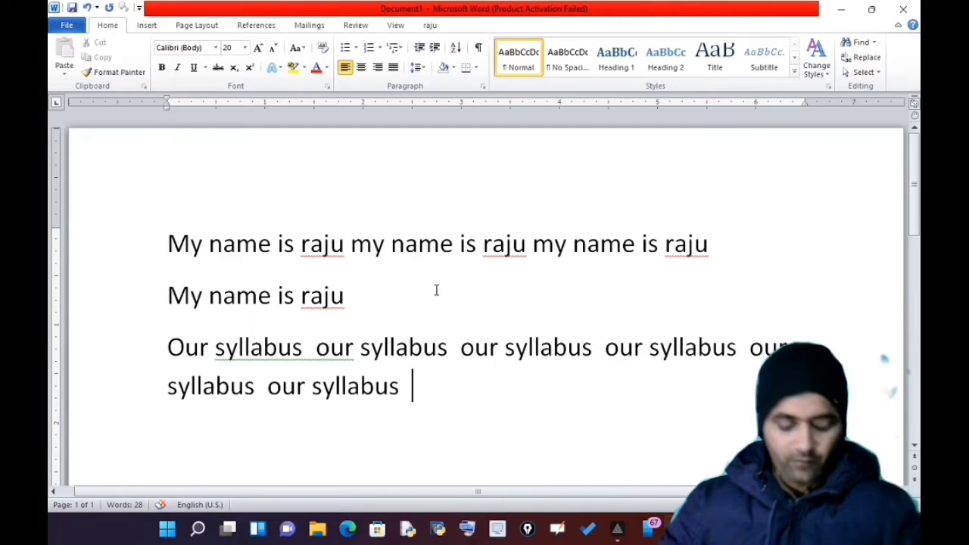
key("ctrl+a")
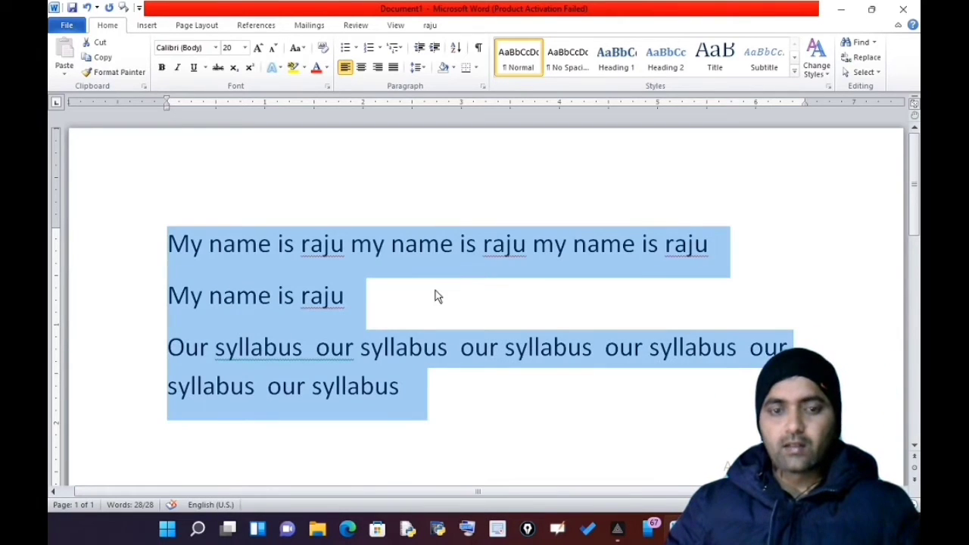
key("Delete")
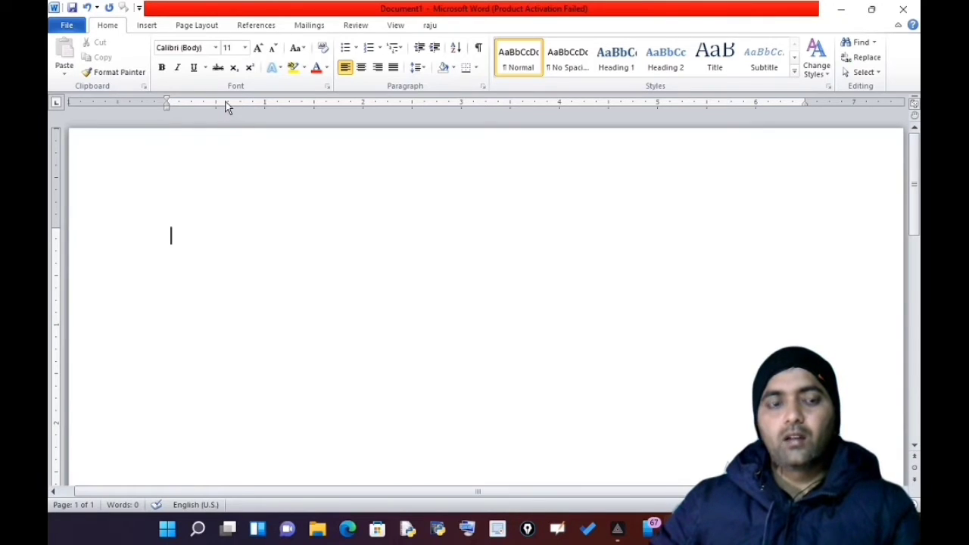
Look through the command groups of the built-in ribbon tabs and the existing custom tab.
left_click(147, 26)
left_click(185, 27)
left_click(106, 25)
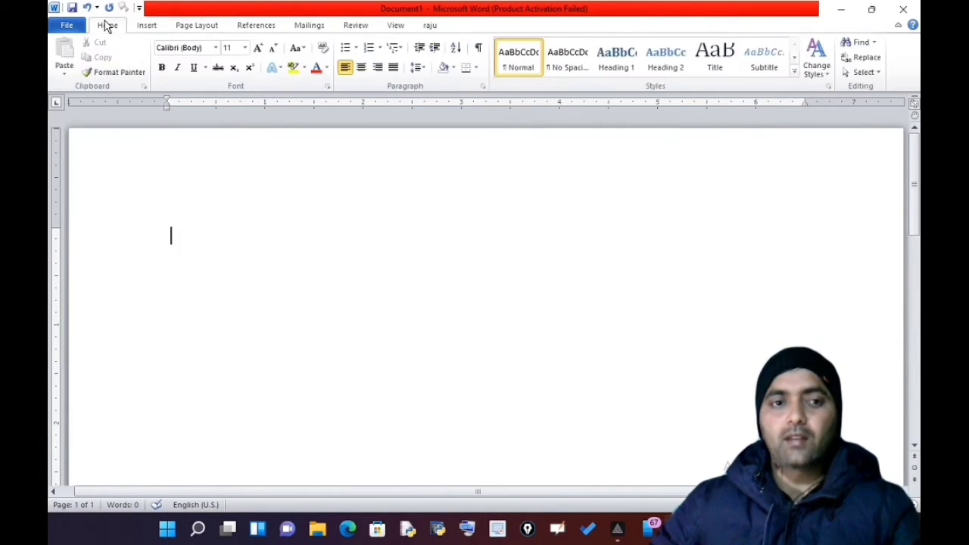
left_click(67, 25)
left_click(105, 26)
left_click(151, 26)
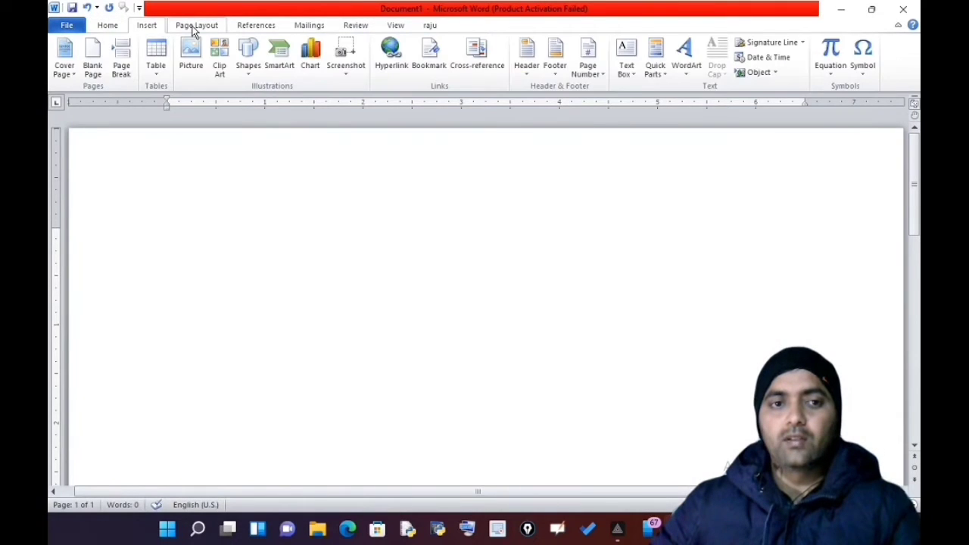
left_click(195, 28)
left_click(265, 26)
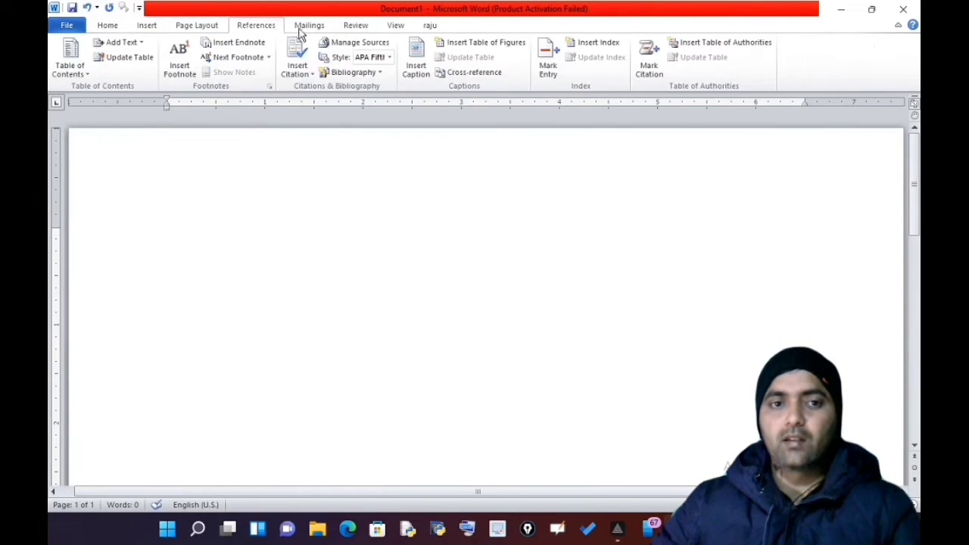
left_click(310, 26)
left_click(349, 27)
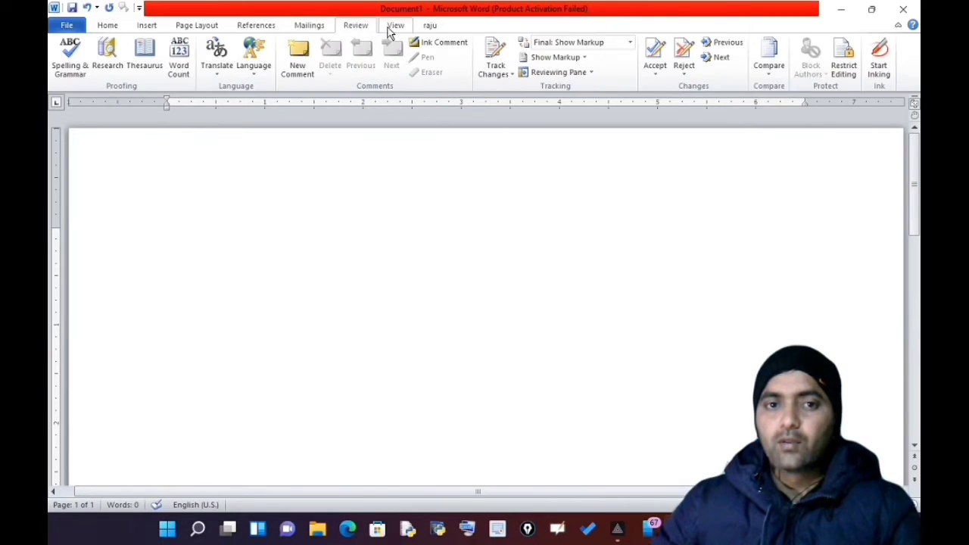
left_click(395, 28)
left_click(434, 27)
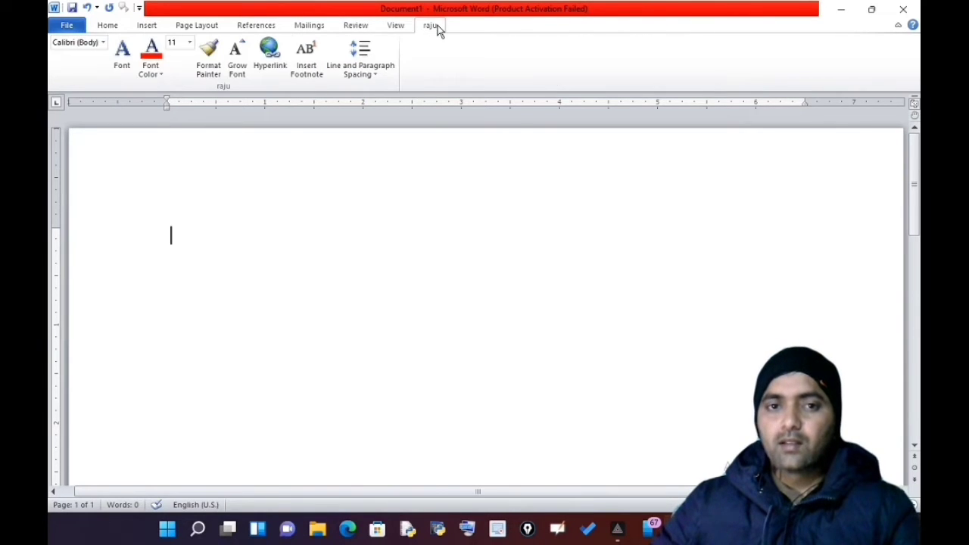
left_click(395, 26)
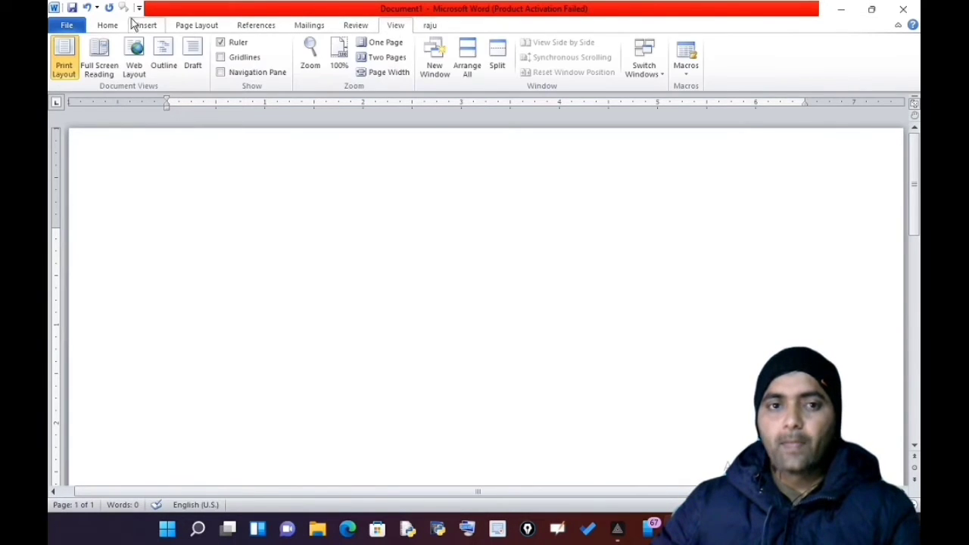
Add a new custom tab after View in the Word ribbon customization and expand it to its group.
left_click(67, 25)
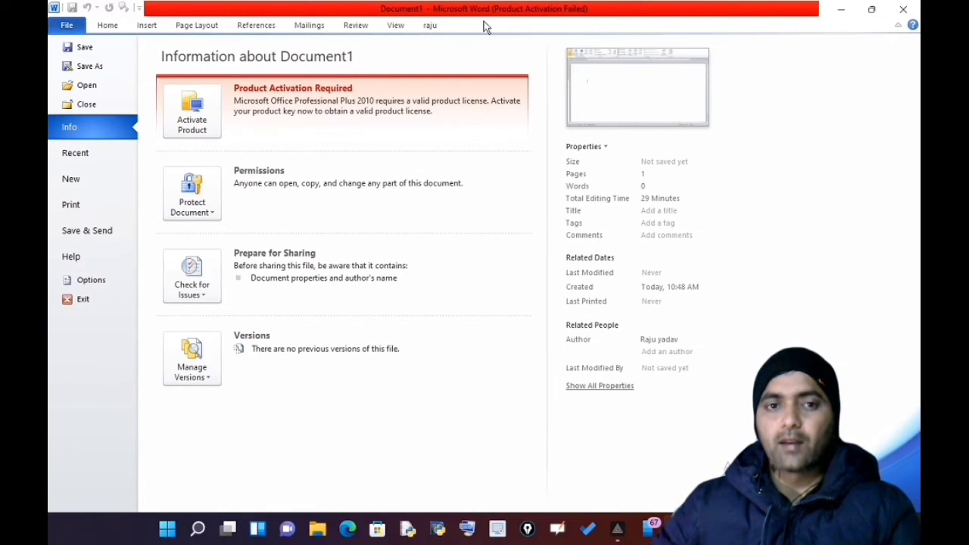
left_click(91, 281)
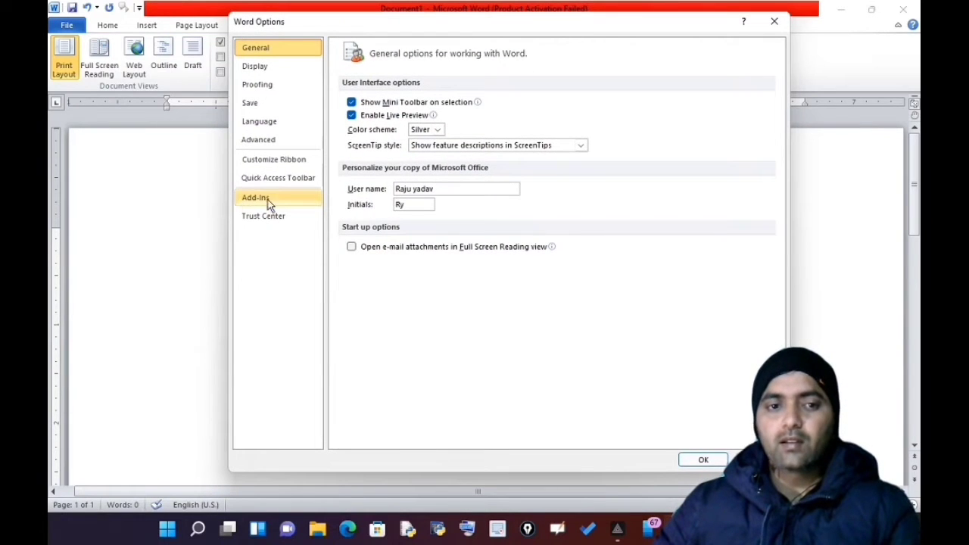
left_click(284, 161)
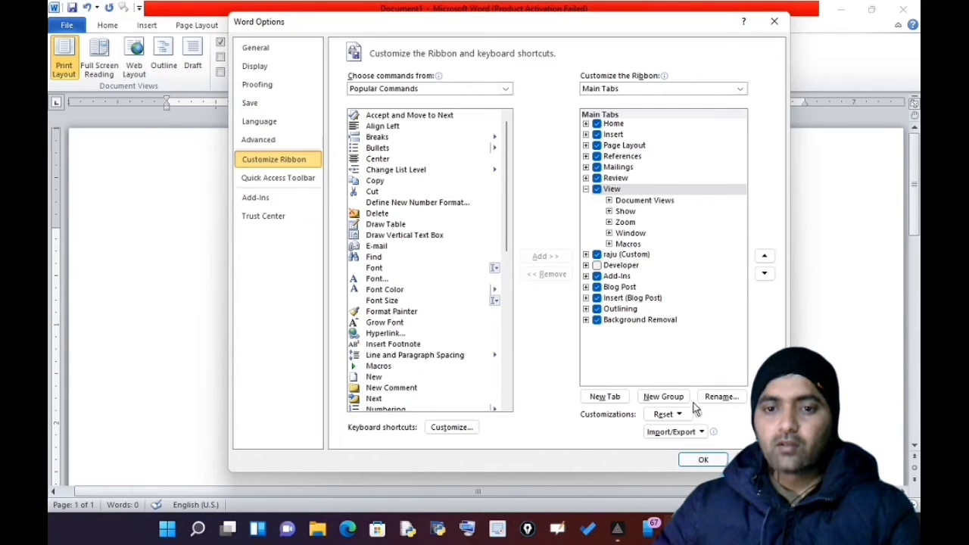
left_click(608, 399)
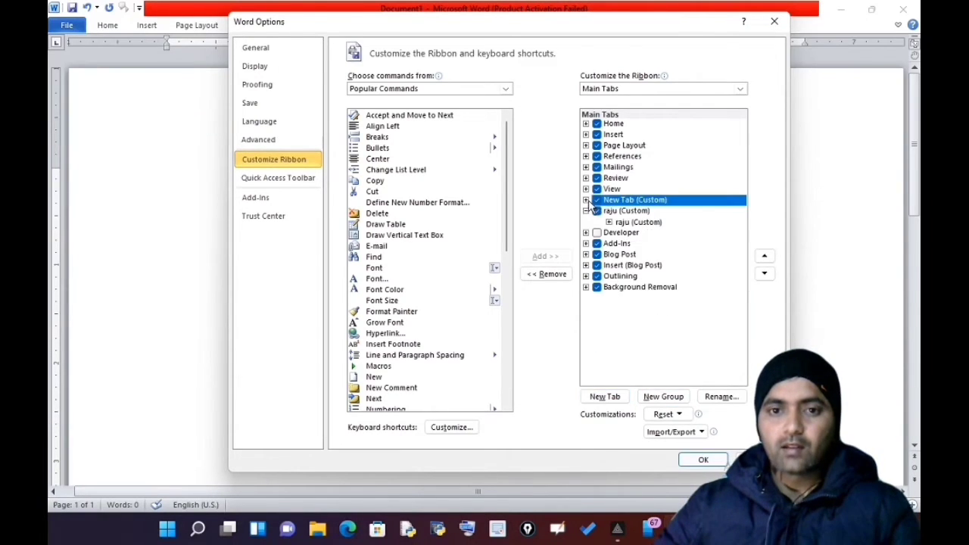
left_click(586, 200)
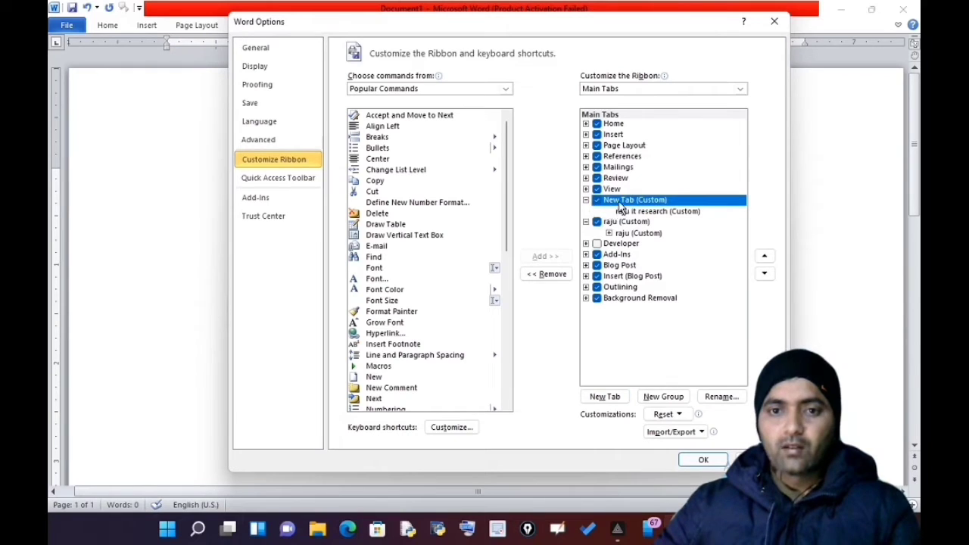
Rename the new custom tab after View to "raju it research" in the ribbon customization.
right_click(620, 203)
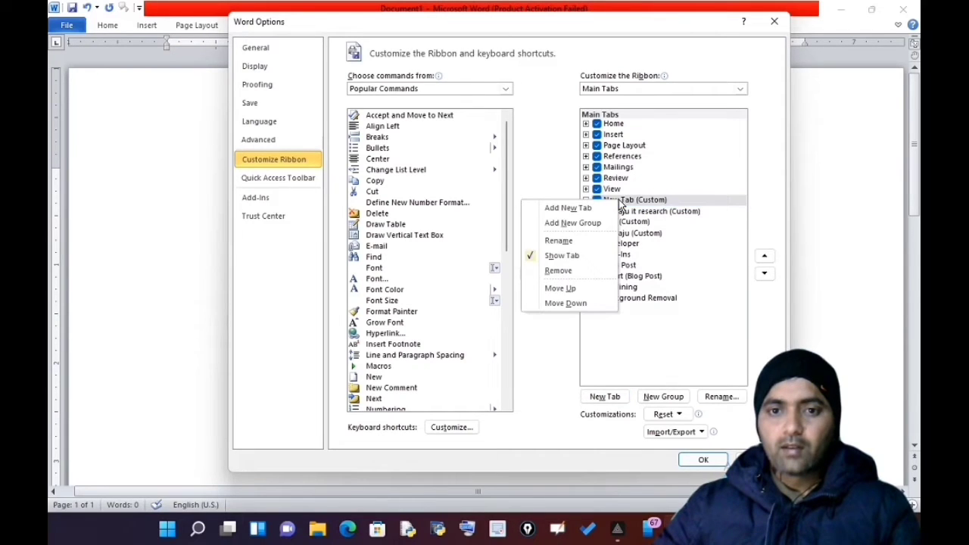
left_click(579, 241)
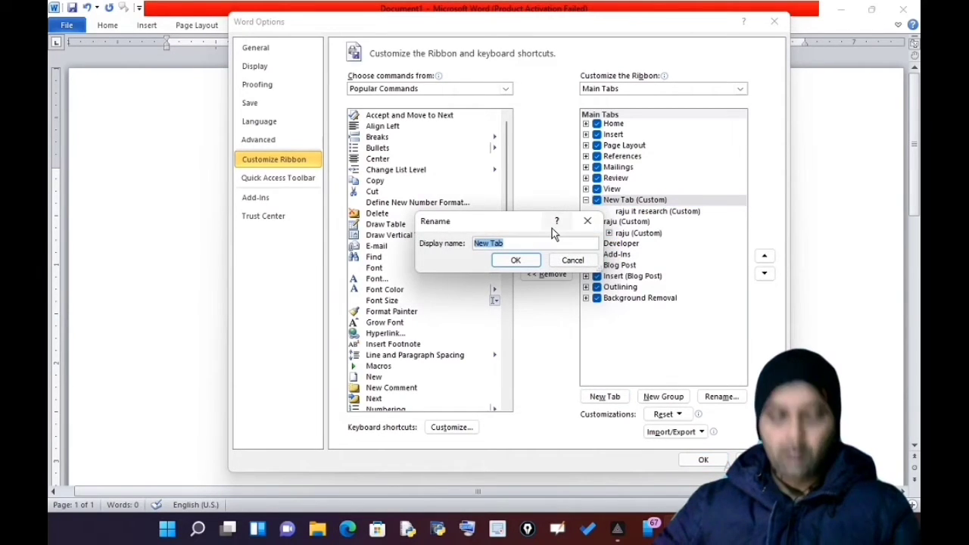
type("raju ")
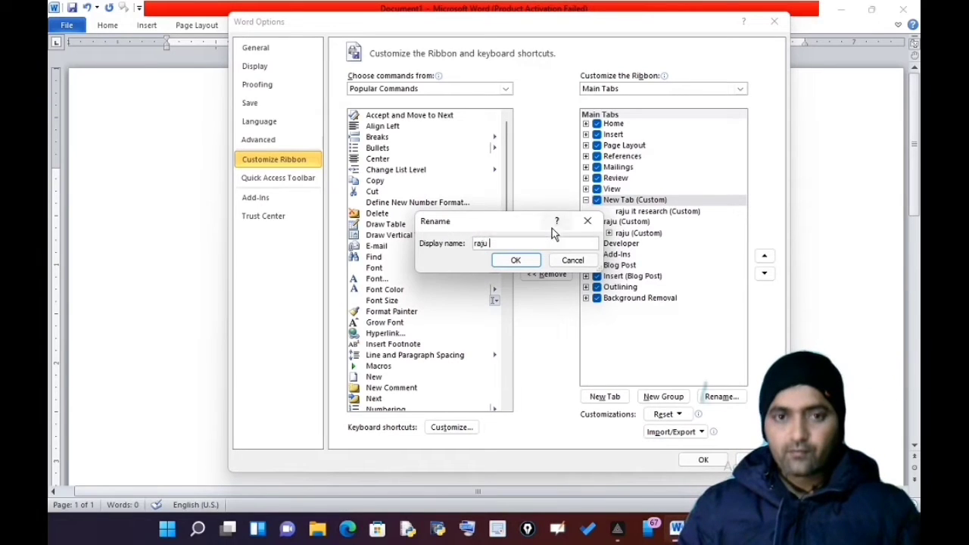
type("ir re")
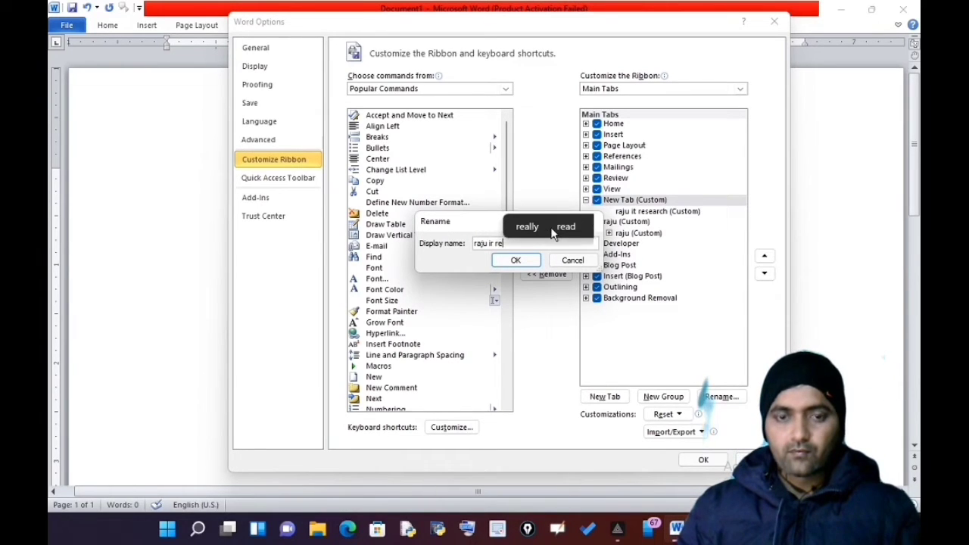
key("BackSpace")
key("BackSpace")
key("BackSpace")
key("BackSpace")
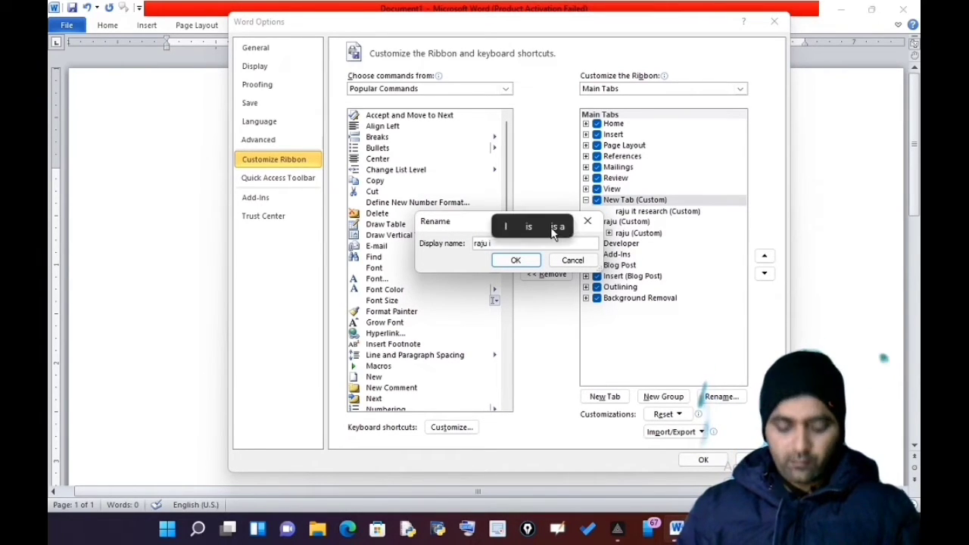
type("t rea")
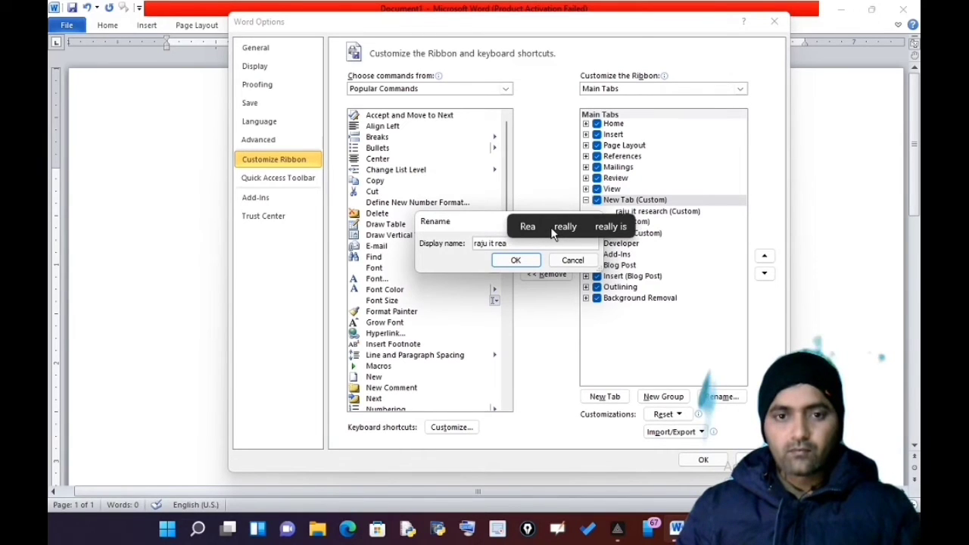
key("BackSpace")
type("sear")
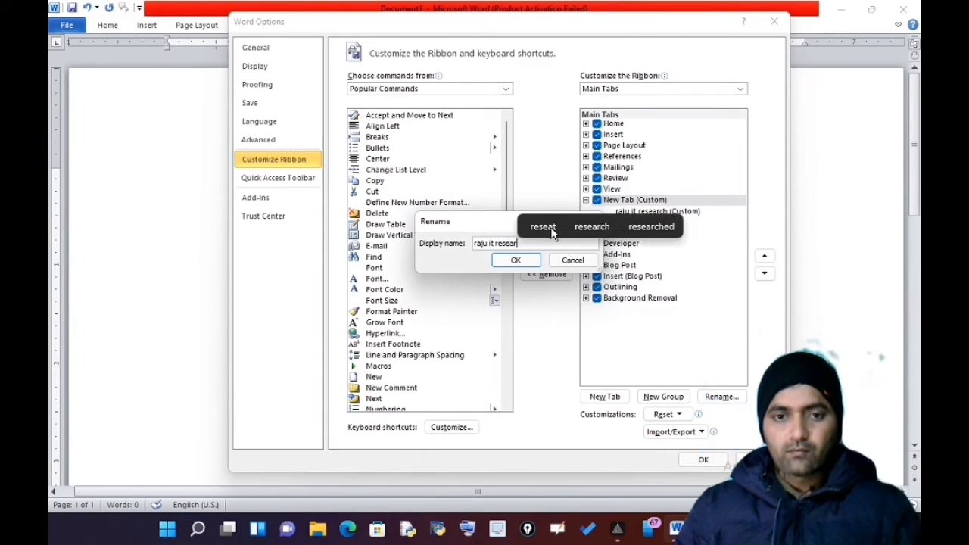
type("ch")
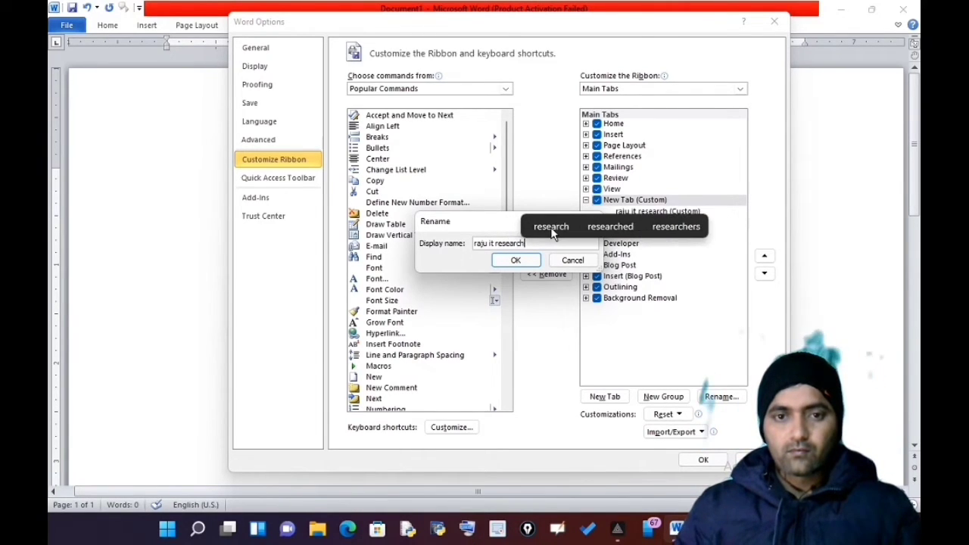
left_click(515, 261)
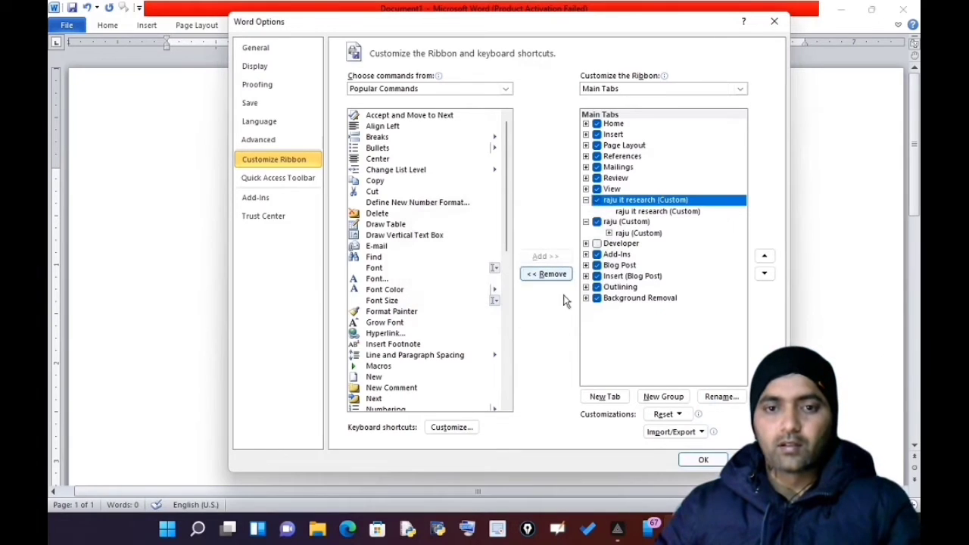
Apply the Word options and display the new "raju it research" tab on the ribbon.
left_click(698, 461)
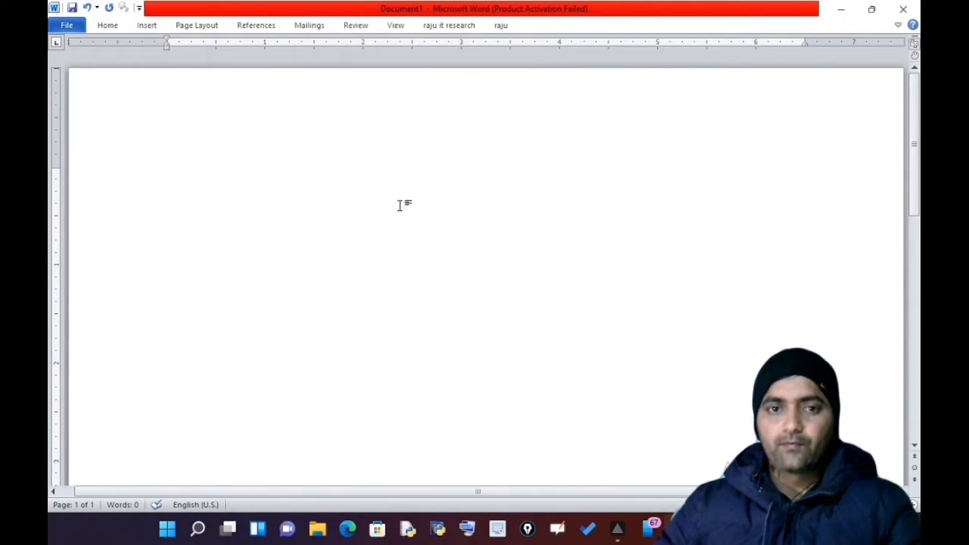
left_click(449, 26)
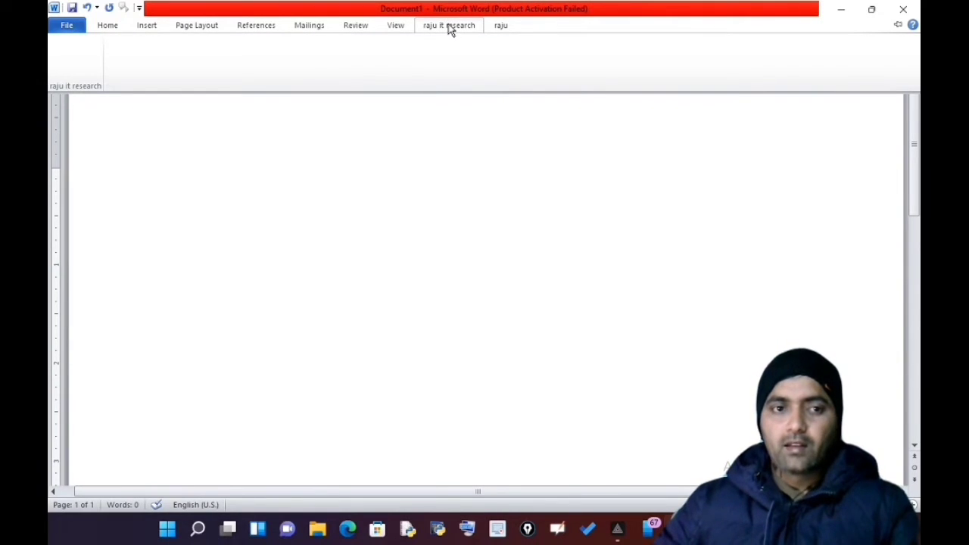
left_click(451, 26)
left_click(449, 25)
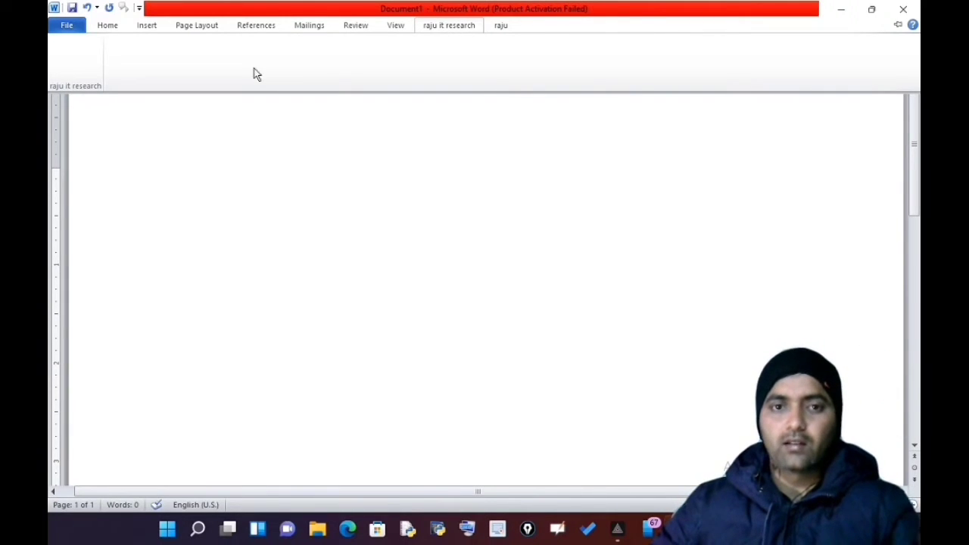
Add ten consecutive popular commands, from Font through New, to the group under the "raju it research" tab in the ribbon customization.
left_click(67, 28)
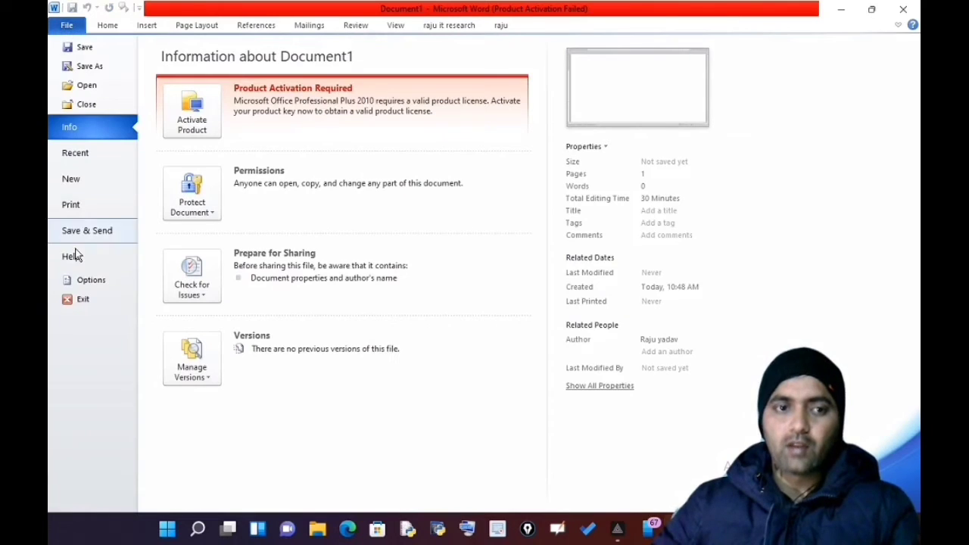
left_click(80, 279)
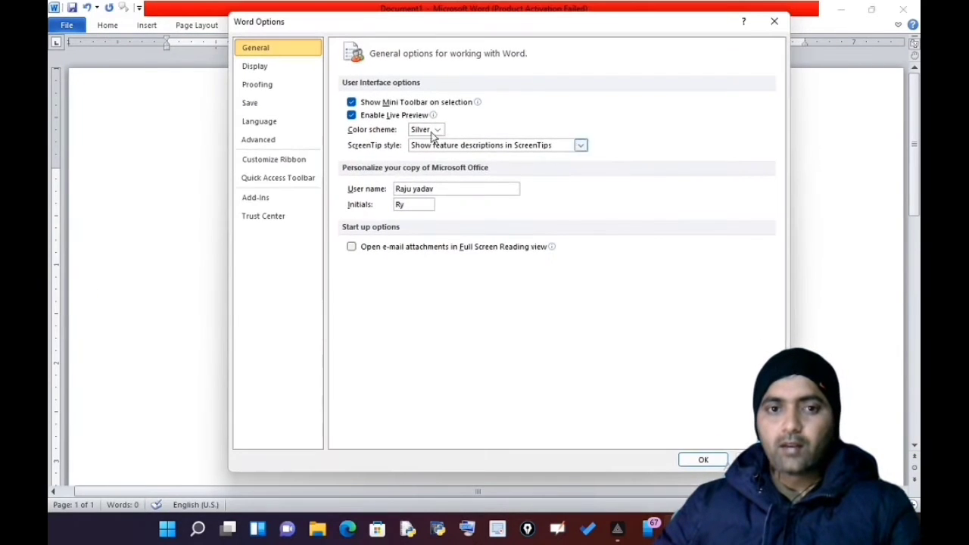
left_click(283, 162)
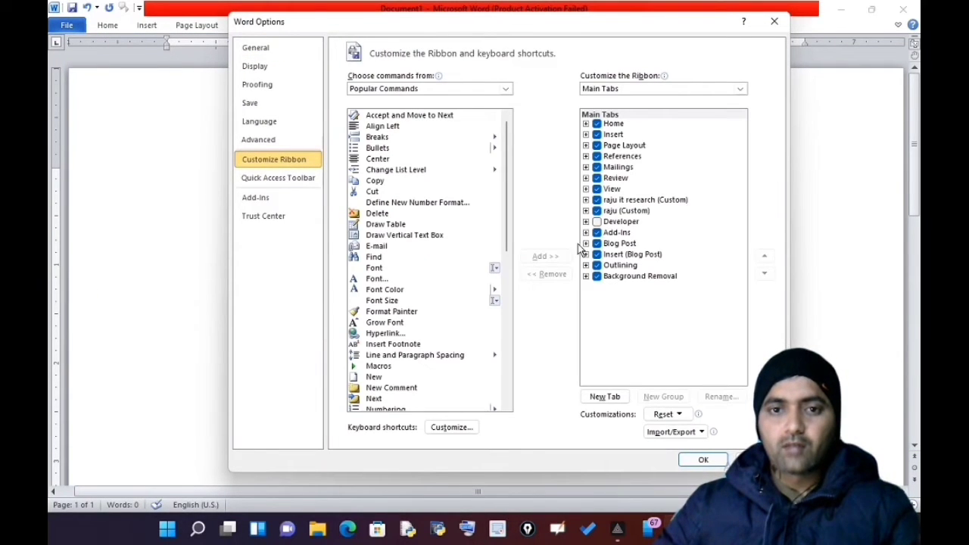
left_click(586, 200)
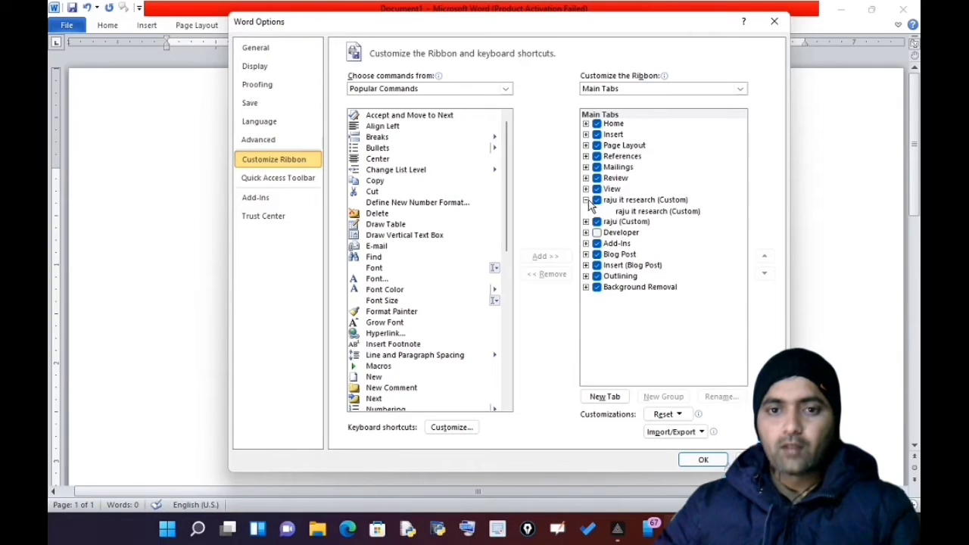
left_click(630, 214)
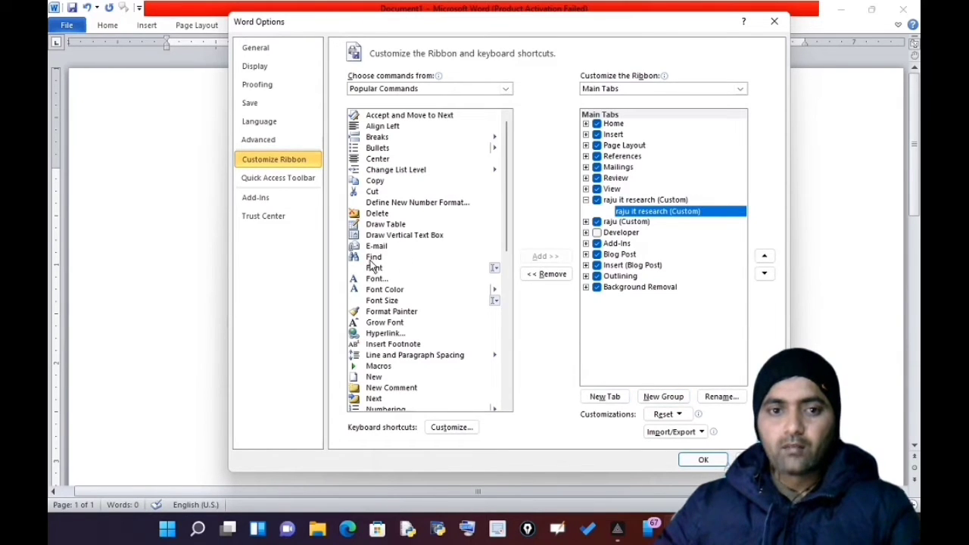
left_click(375, 288)
left_click(546, 257)
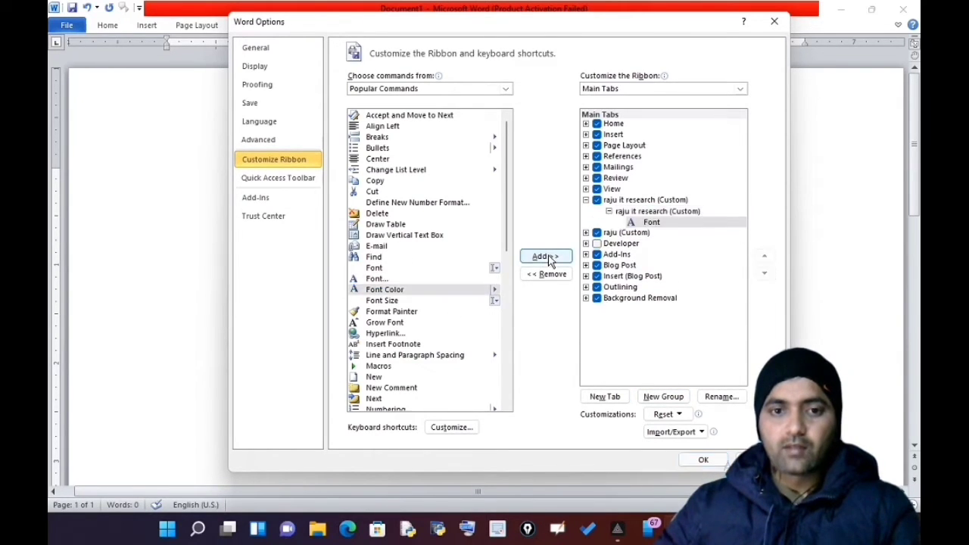
left_click(546, 257)
left_click(546, 258)
left_click(546, 258)
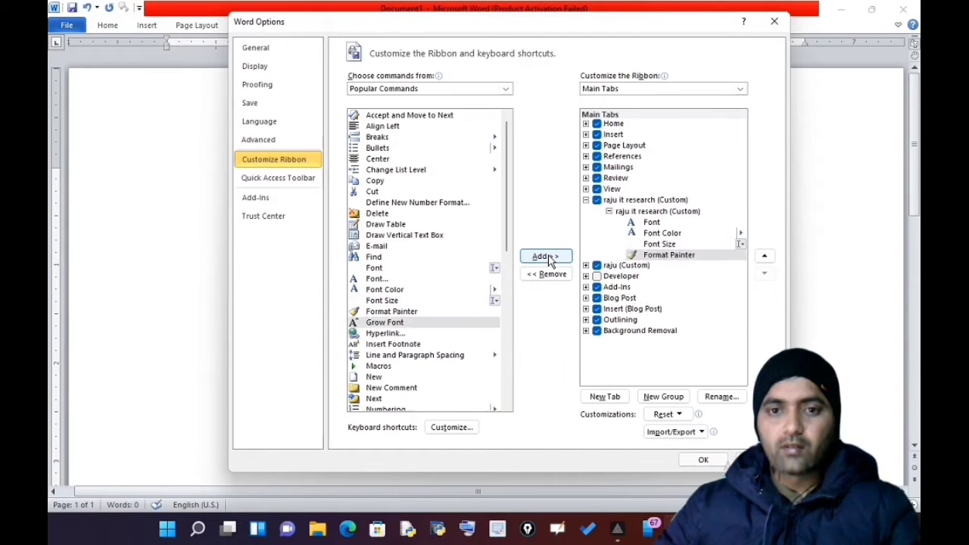
left_click(546, 258)
left_click(546, 258)
left_click(547, 258)
left_click(547, 258)
left_click(547, 258)
left_click(546, 257)
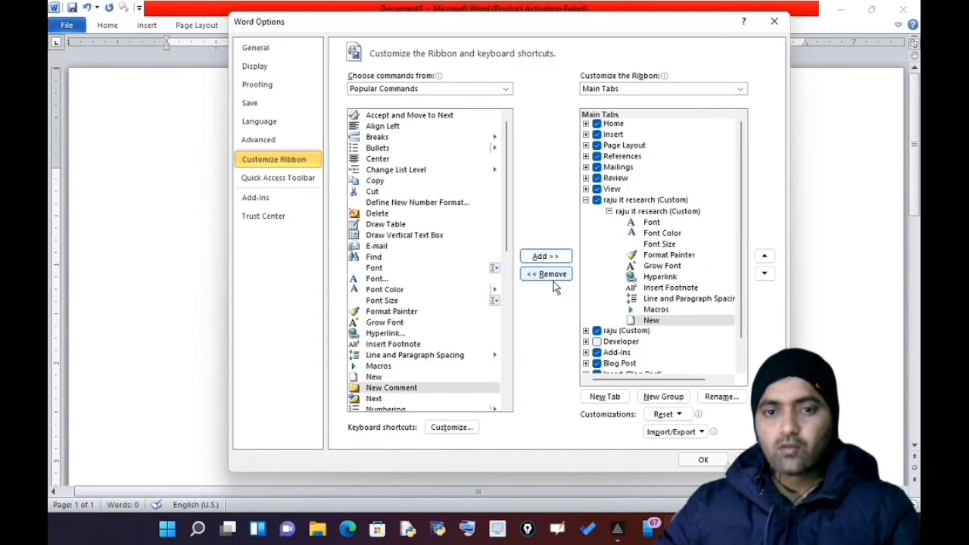
Apply the ribbon customization and display the commands added to the "raju it research" tab.
left_click(701, 460)
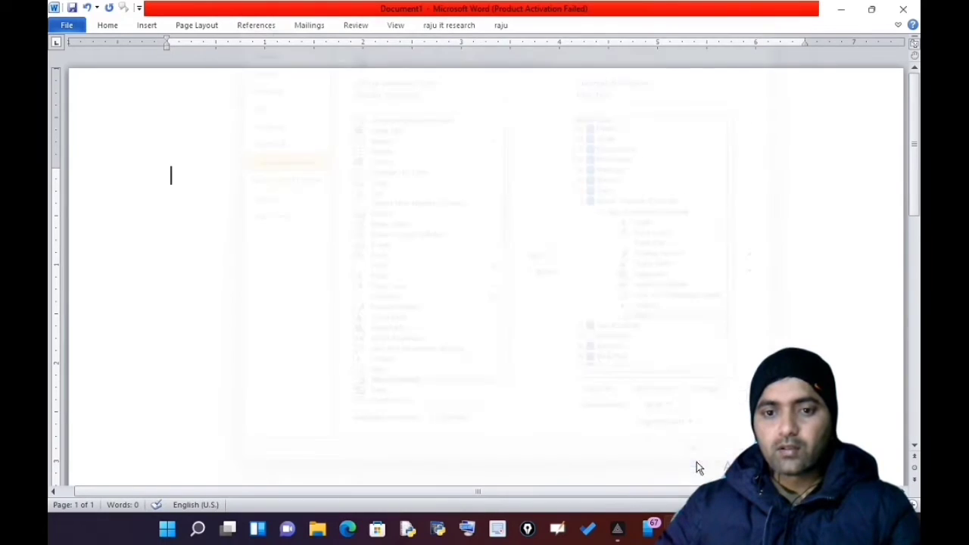
left_click(449, 26)
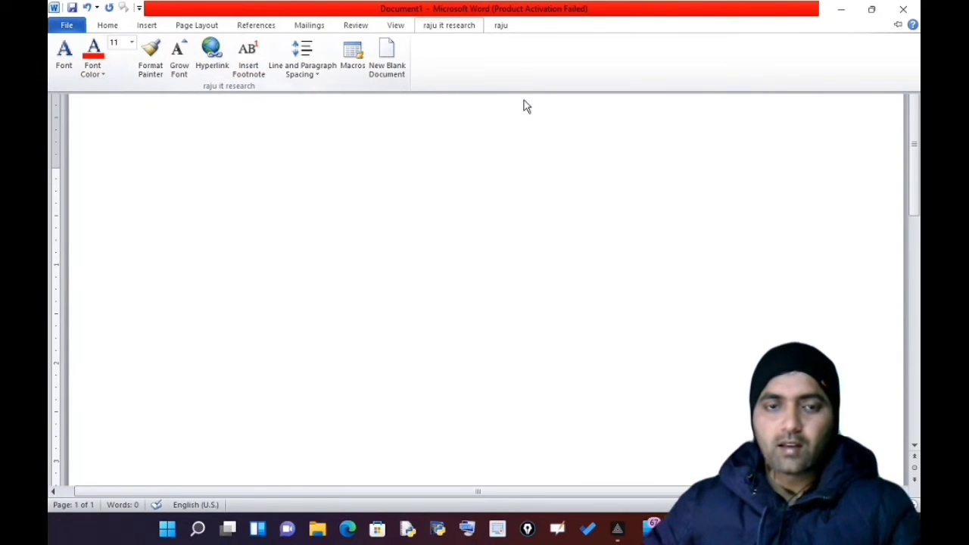
double_click(567, 25)
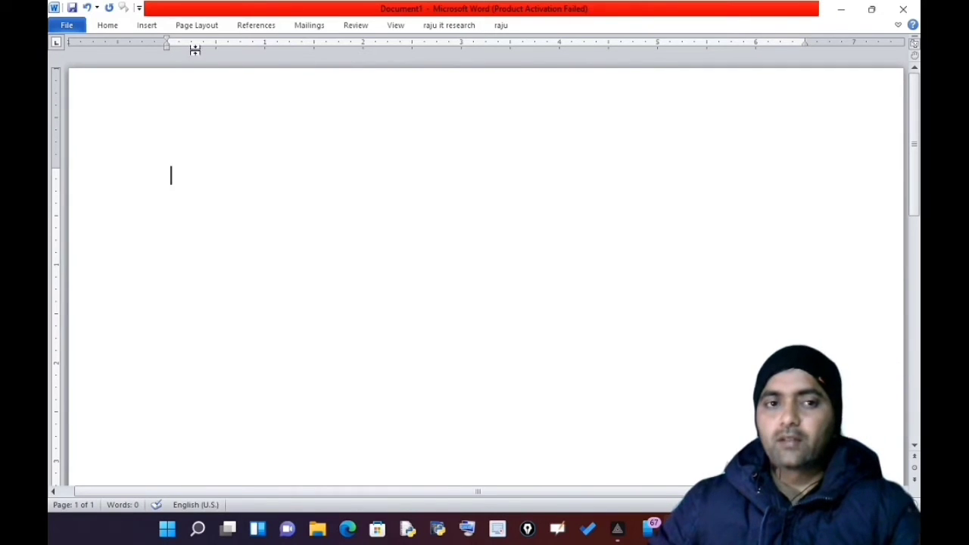
Set up a new macro recording with the default name, stored in All Documents (Normal.dotm), and choose to assign it to the keyboard.
left_click(396, 25)
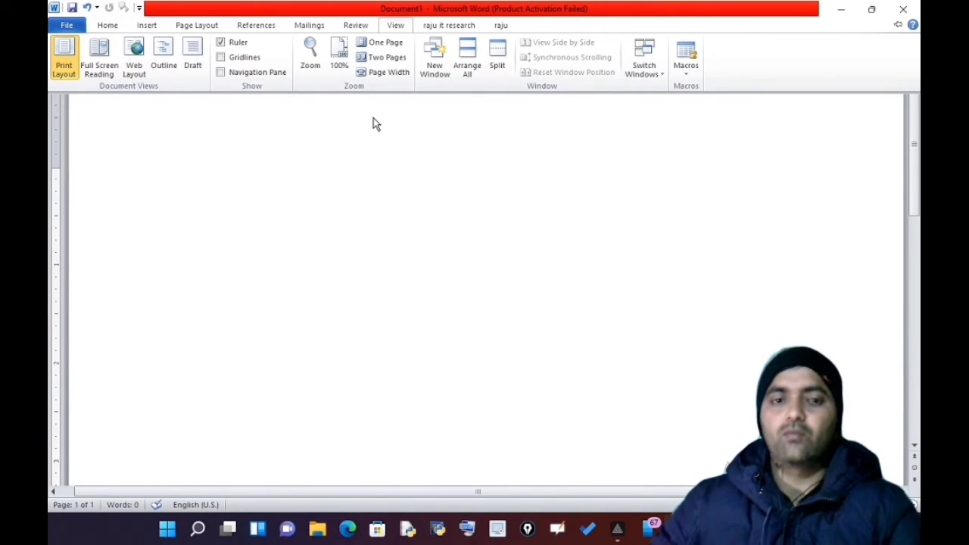
double_click(395, 24)
left_click(398, 28)
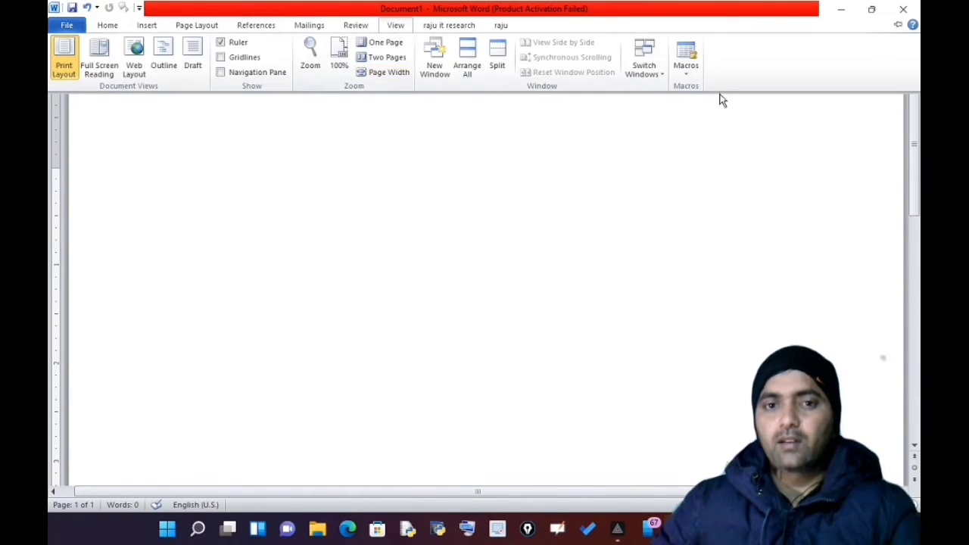
left_click(686, 76)
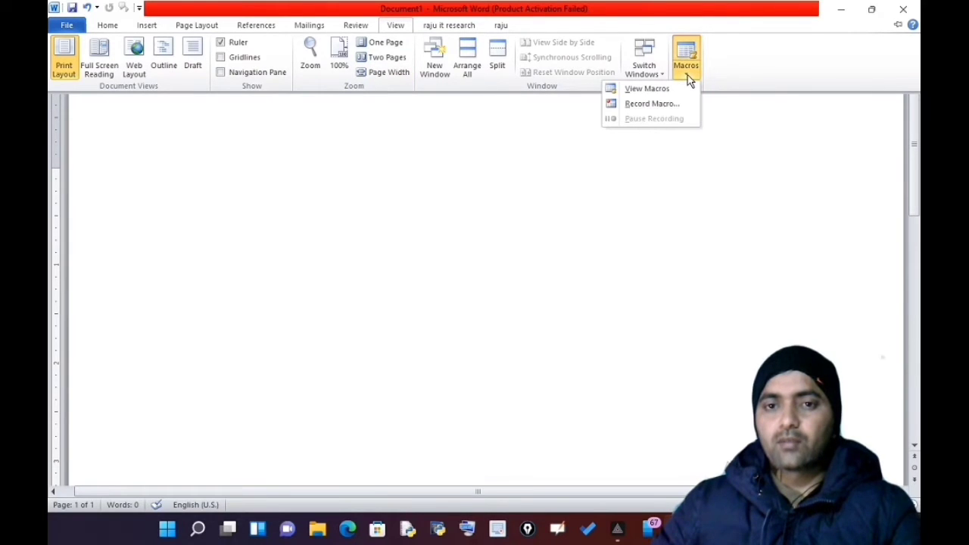
left_click(656, 106)
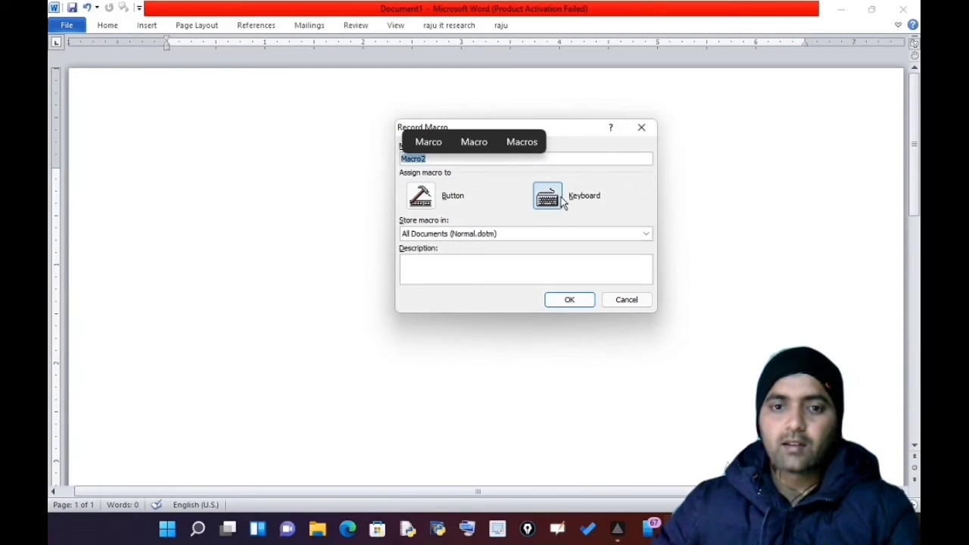
left_click(551, 197)
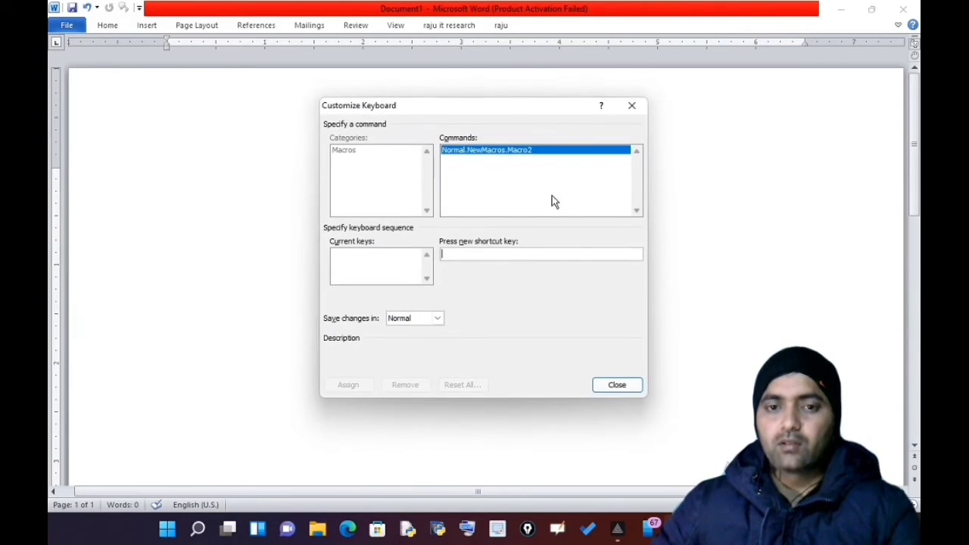
Assign the shortcut Ctrl+Shift+A to the new macro, saved in Normal, and begin recording.
left_click_drag(515, 110, 538, 92)
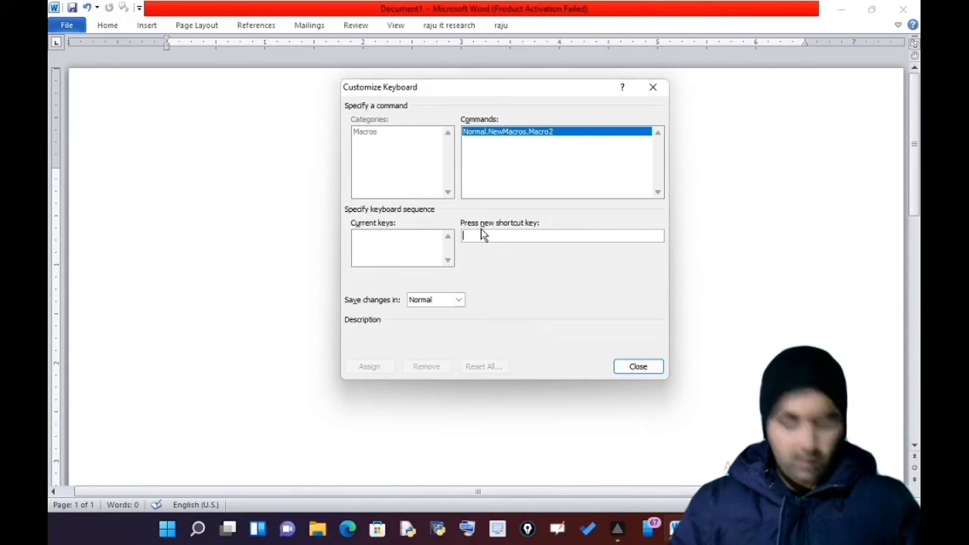
key("ctrl+shift+a")
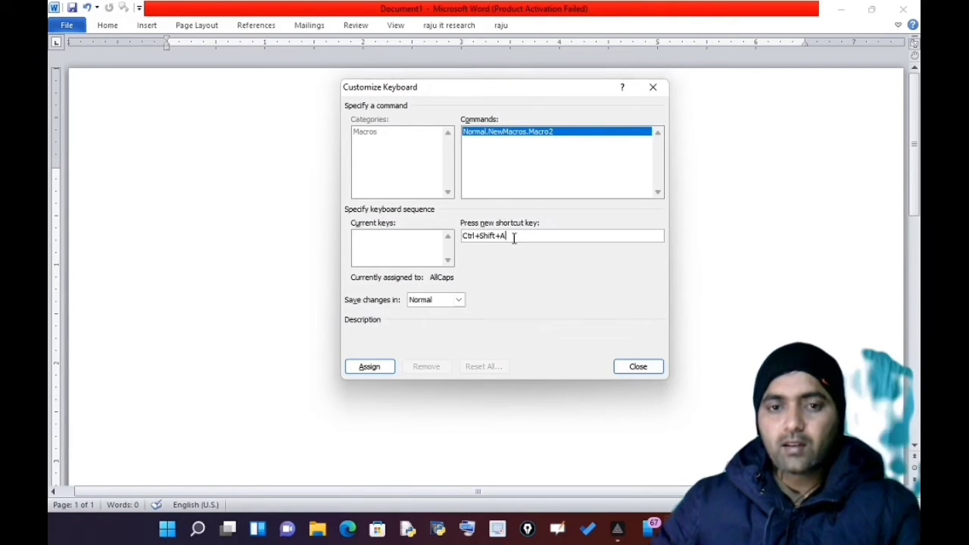
left_click_drag(513, 238, 458, 236)
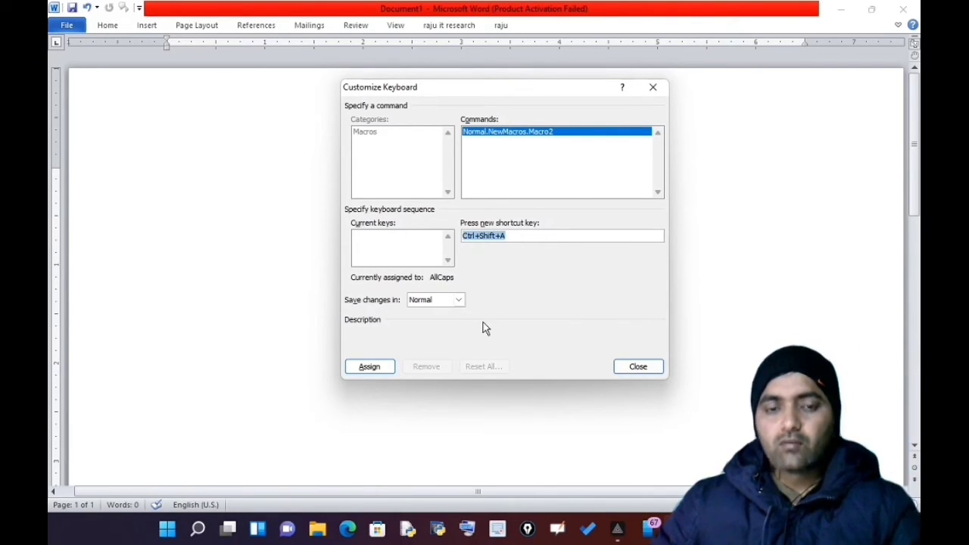
left_click(518, 237)
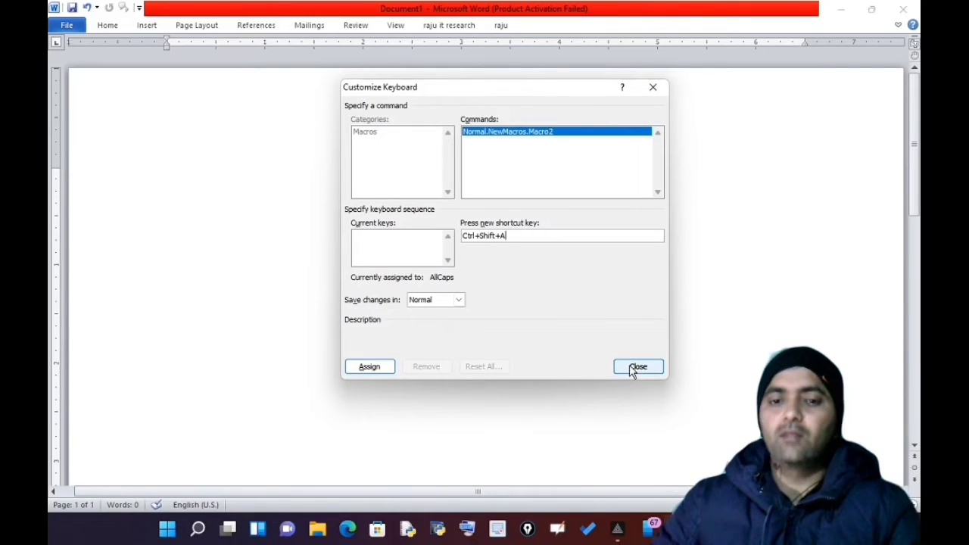
left_click(373, 368)
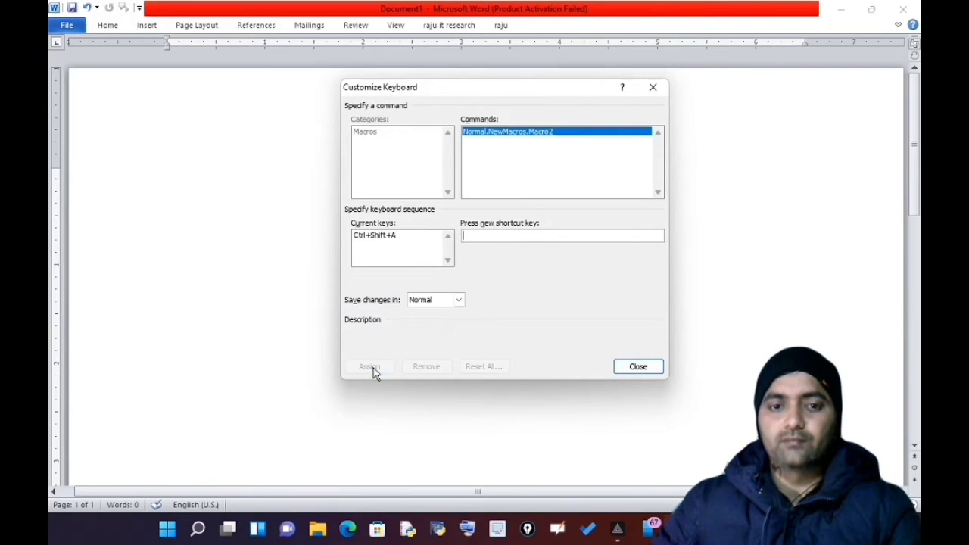
left_click(635, 368)
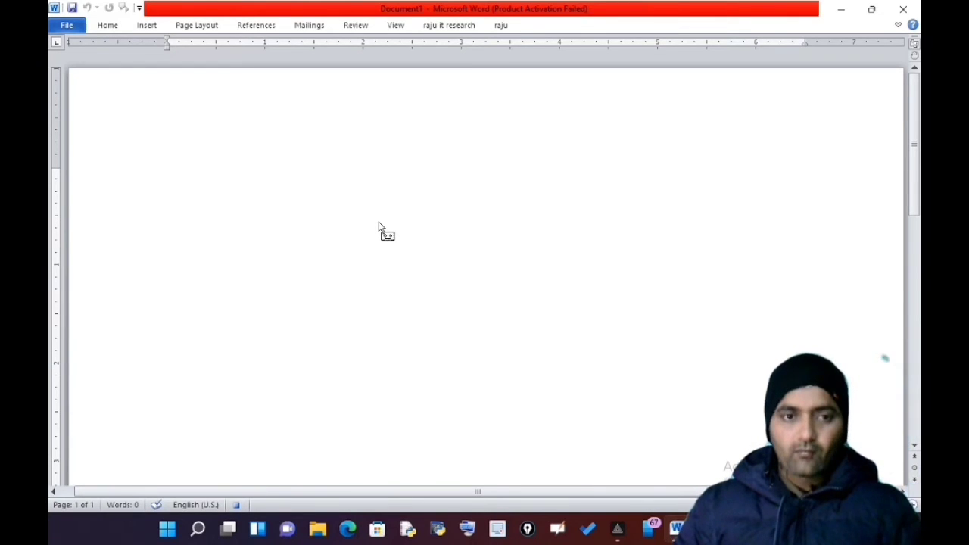
Enter a "my name is" sentence ending with a first name and a period, and start a new paragraph for the macro recording.
type("my na")
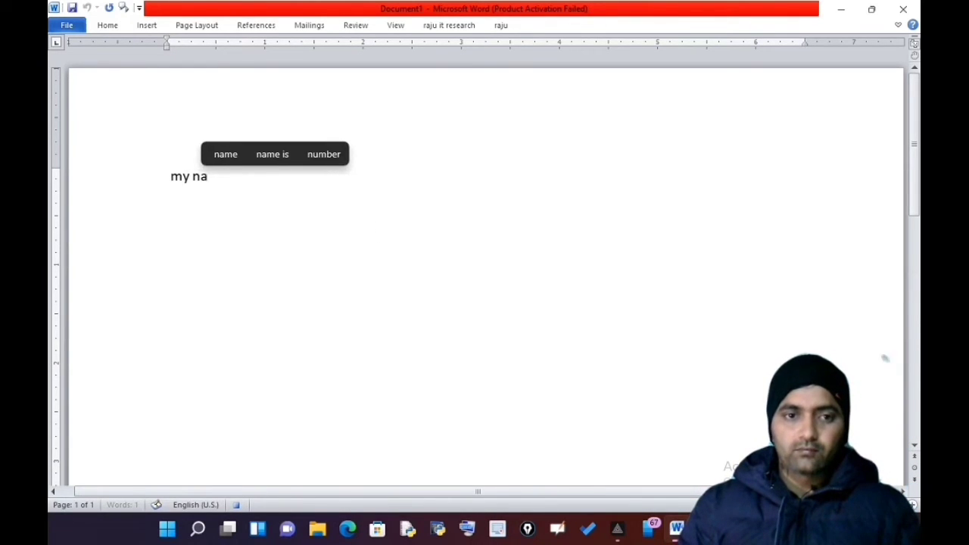
type("me is ")
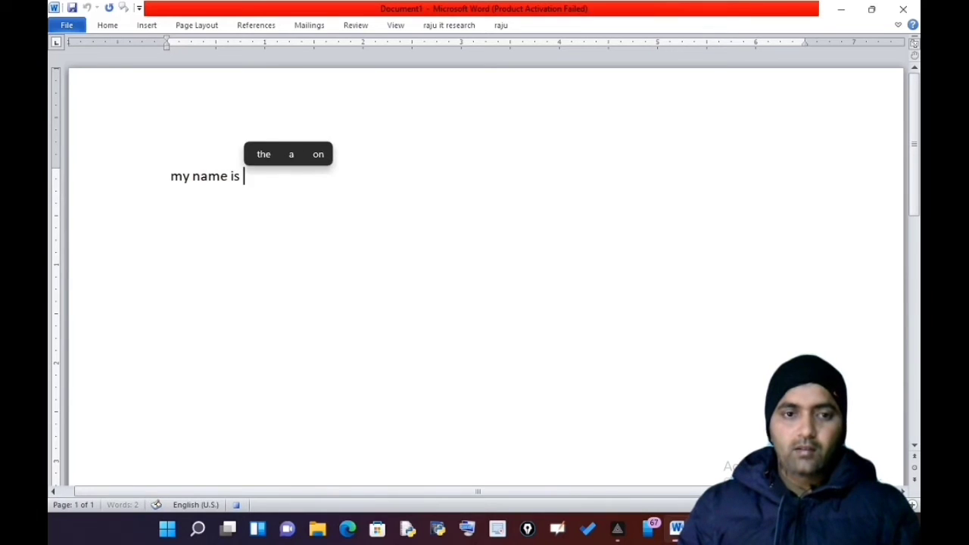
type("hari.")
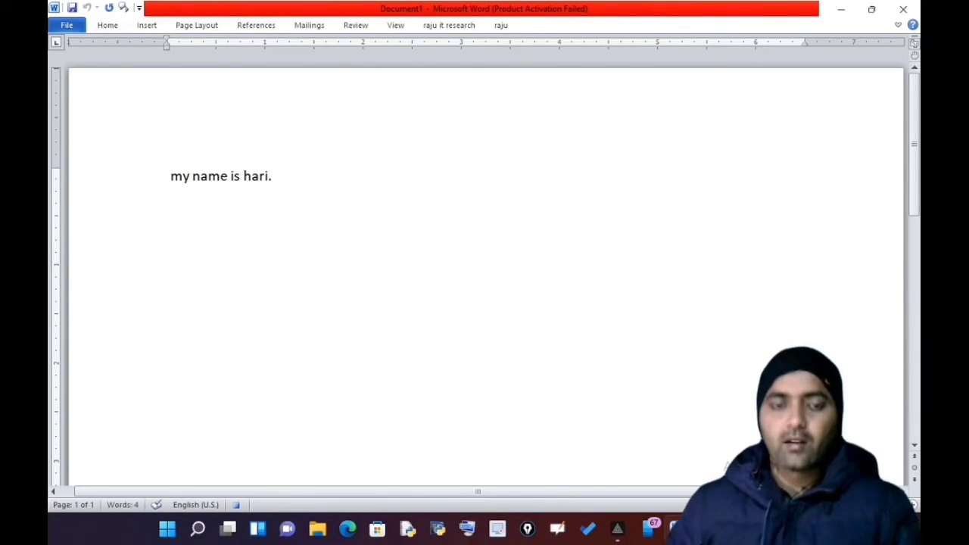
key("Return")
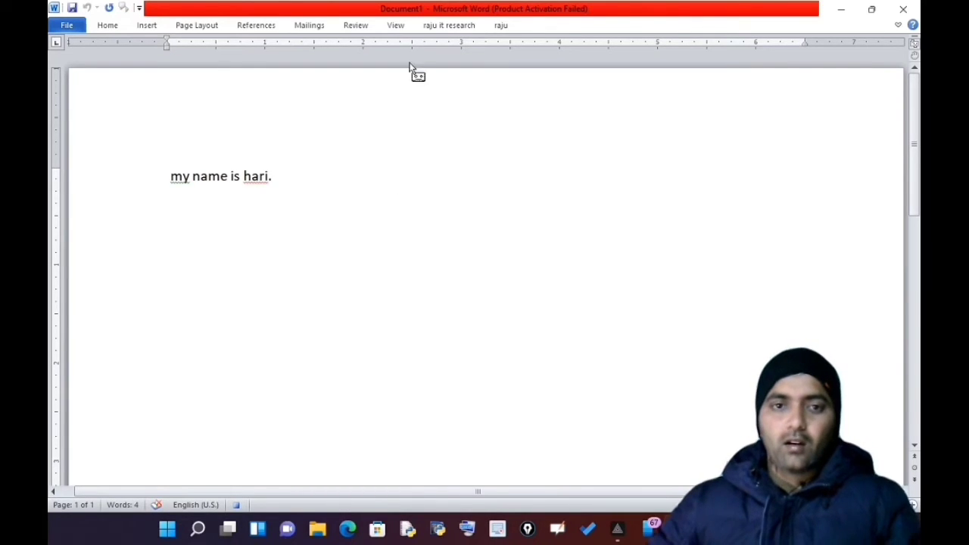
Stop recording the macro.
left_click(398, 25)
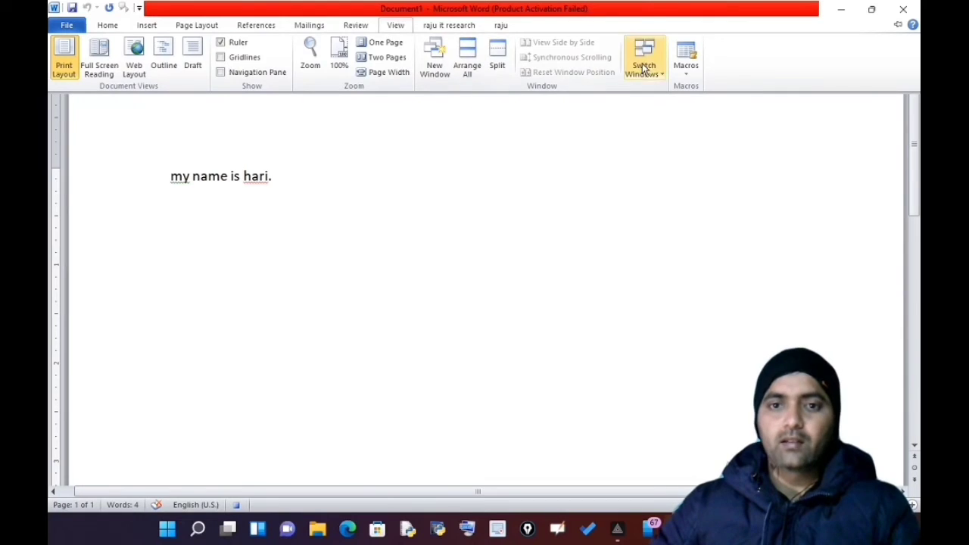
left_click(685, 74)
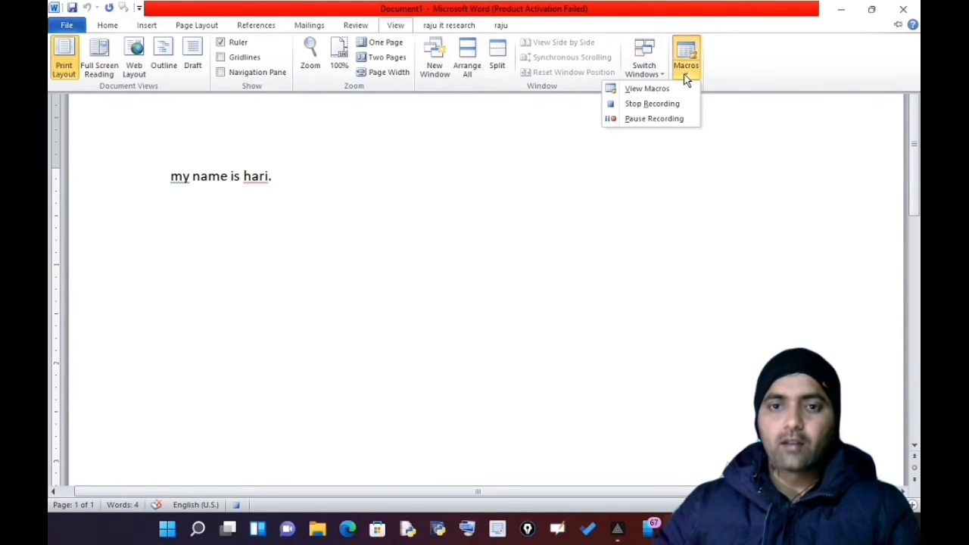
left_click(654, 104)
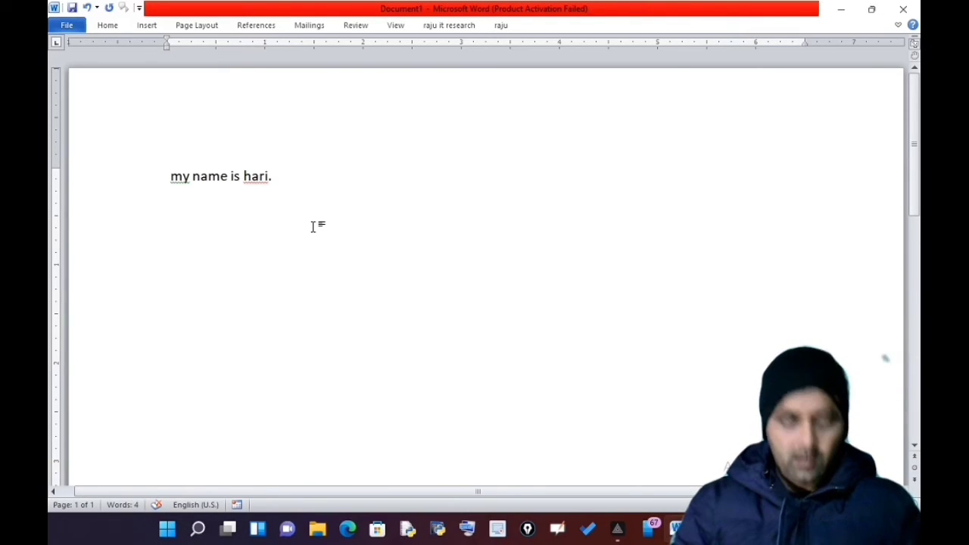
Run the recorded macro seven times to insert its sentence repeatedly on new lines below the first one.
type("my name is hari.")
type("my name is hari.")
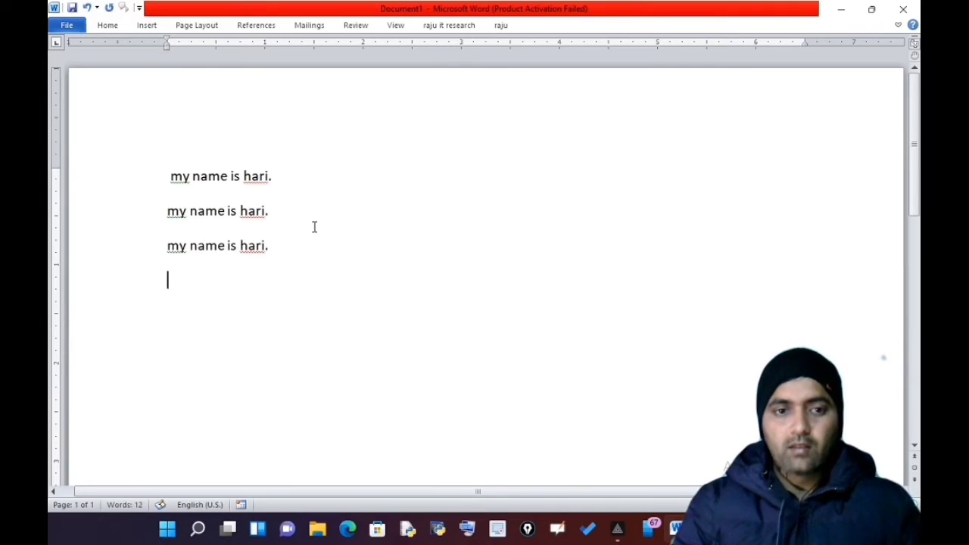
type("my name is hari.")
type("my name is hari.")
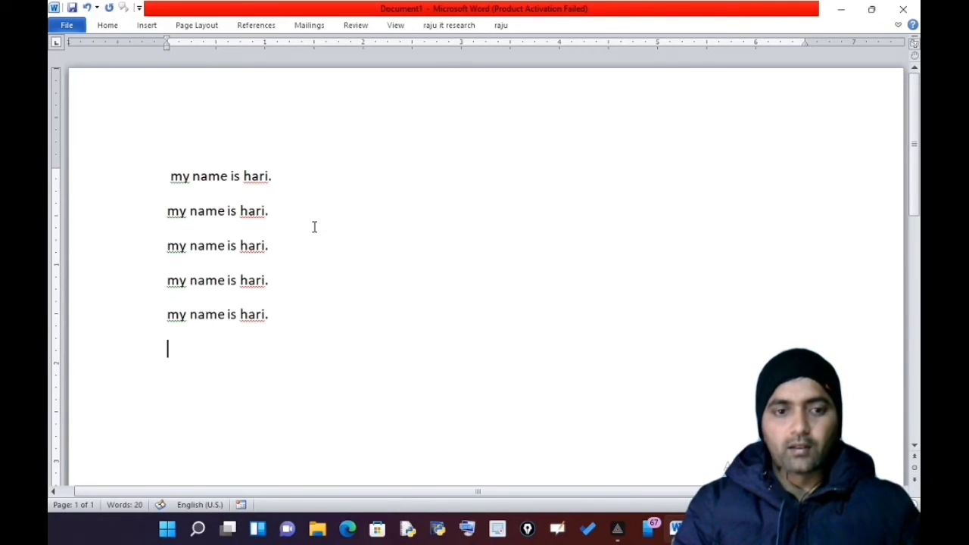
type("my name is hari.")
type("my name is hari.")
type("my name is hari.")
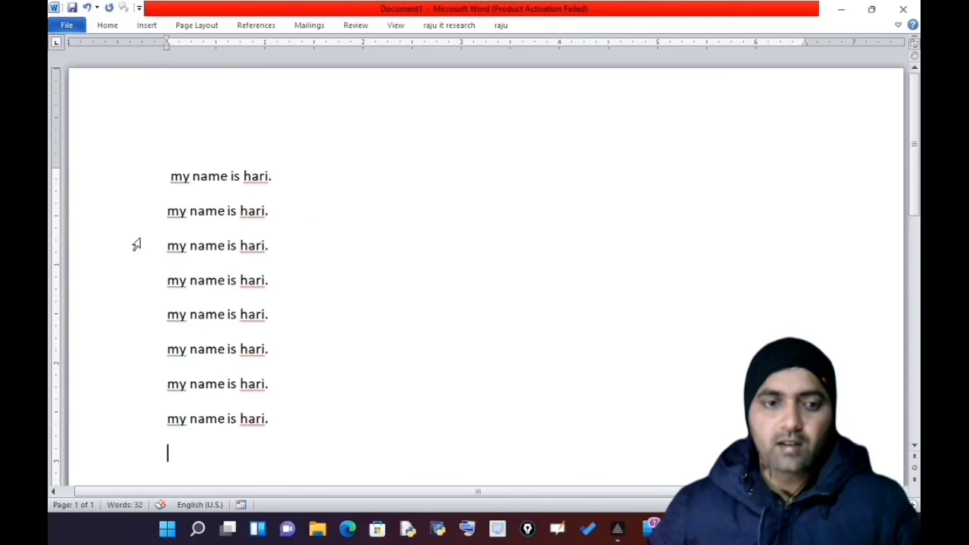
Delete all the macro-inserted lines and the original sentence from the document.
left_click_drag(134, 245, 243, 448)
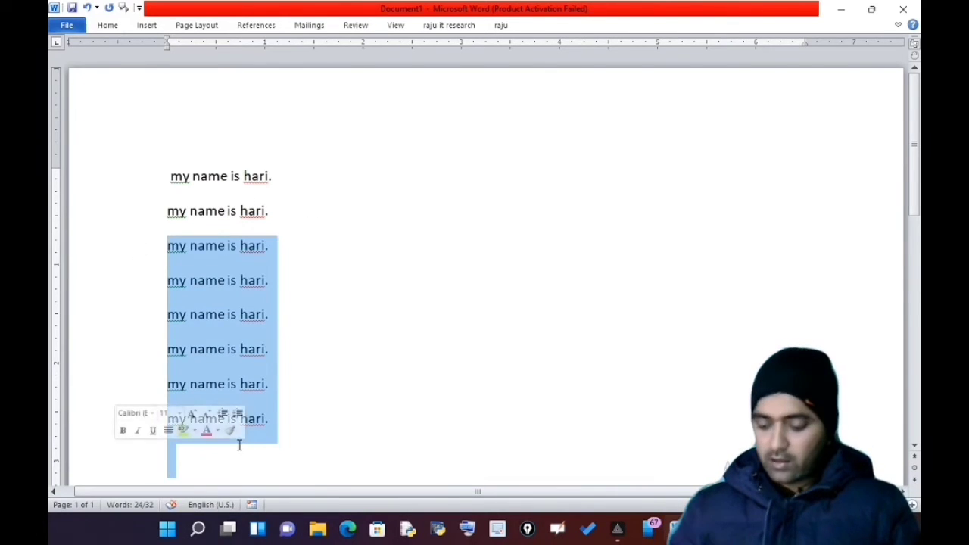
key("Delete")
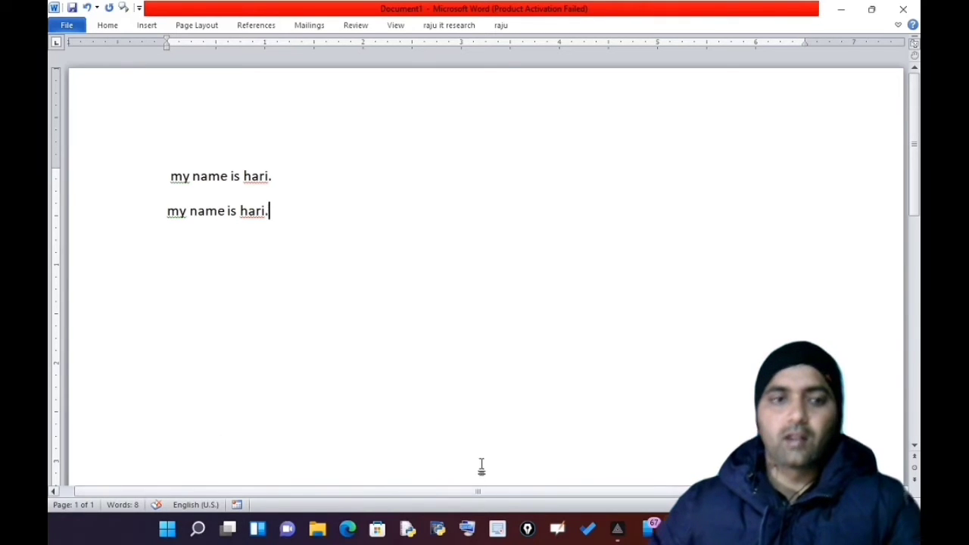
left_click_drag(108, 175, 235, 277)
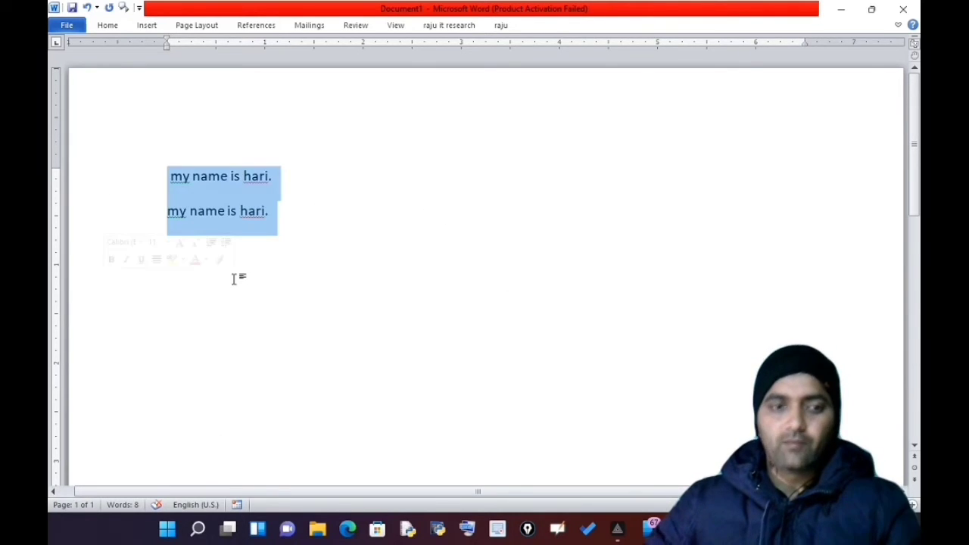
key("Delete")
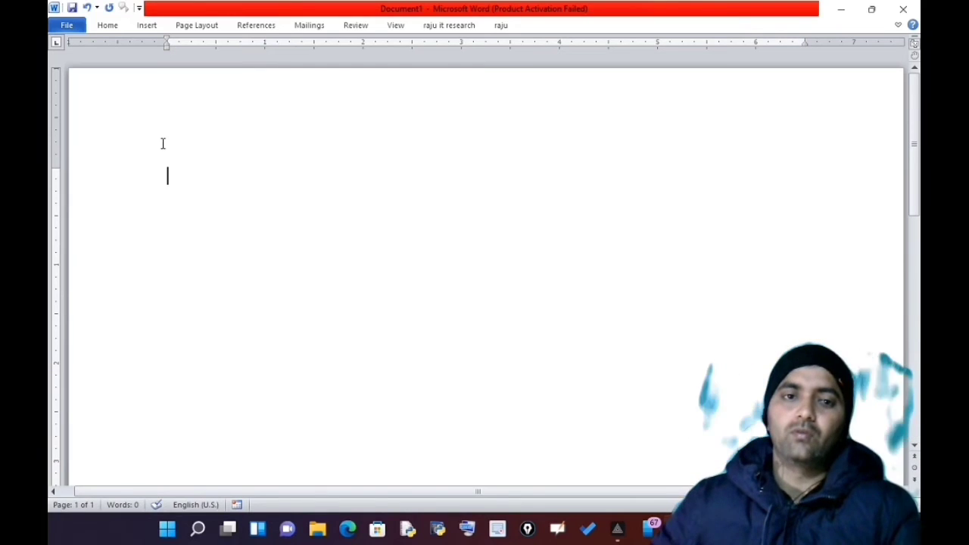
View the standard table insertion options and close them without inserting a table.
left_click(153, 27)
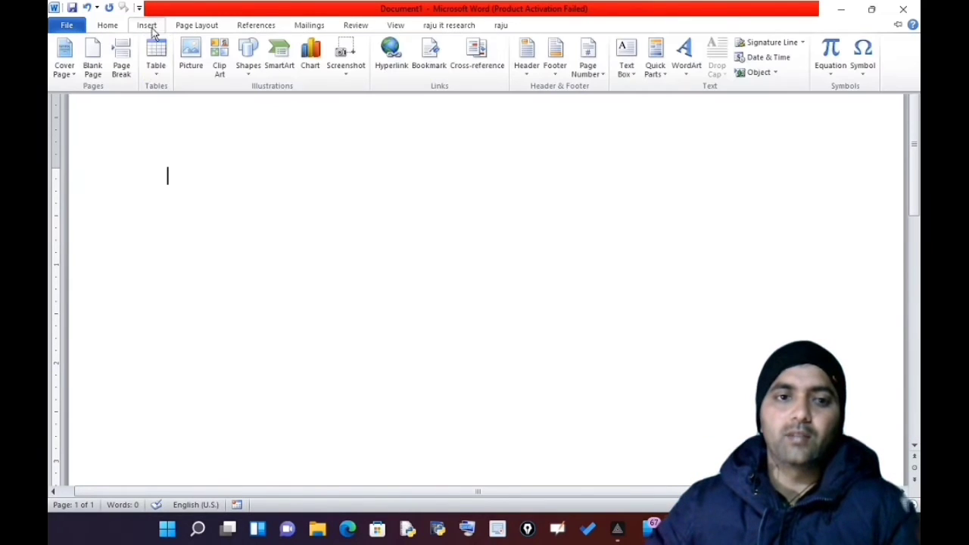
left_click(154, 72)
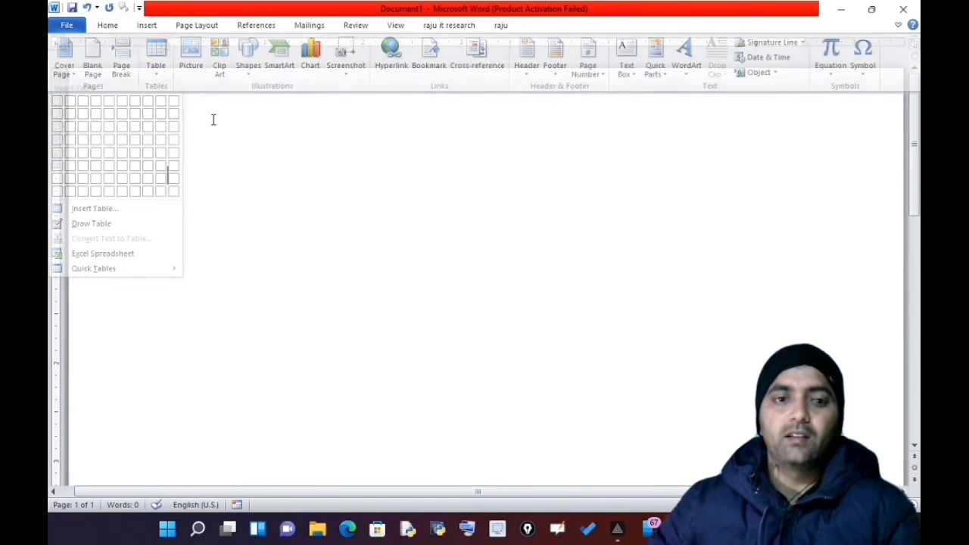
left_click(180, 149)
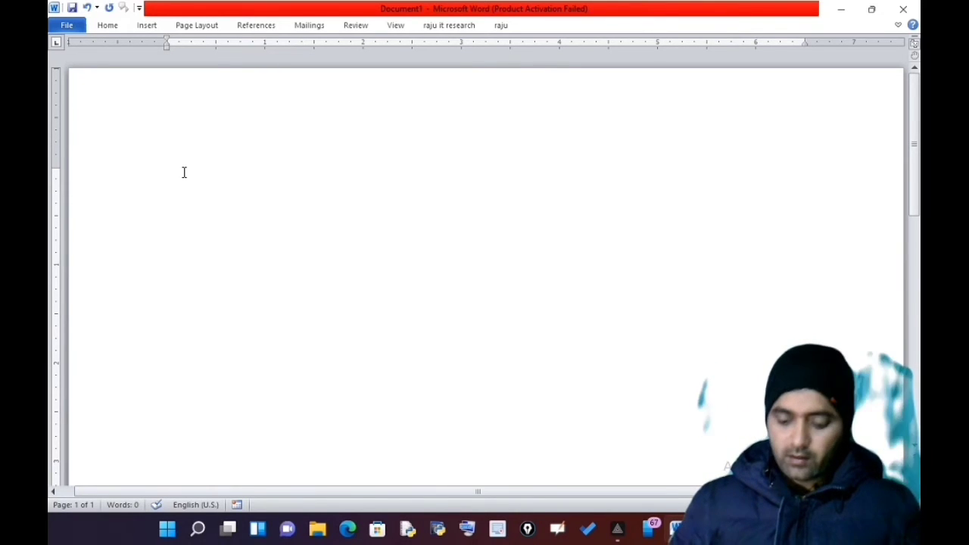
Begin a text row with a plus sign, using runs of hyphens separated by another plus sign for the first two column widths.
type("+")
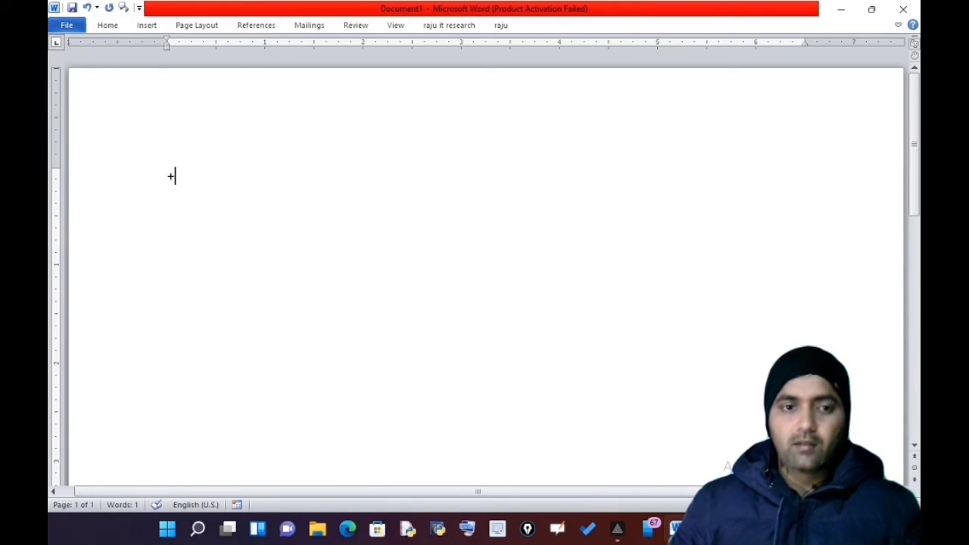
type("------------")
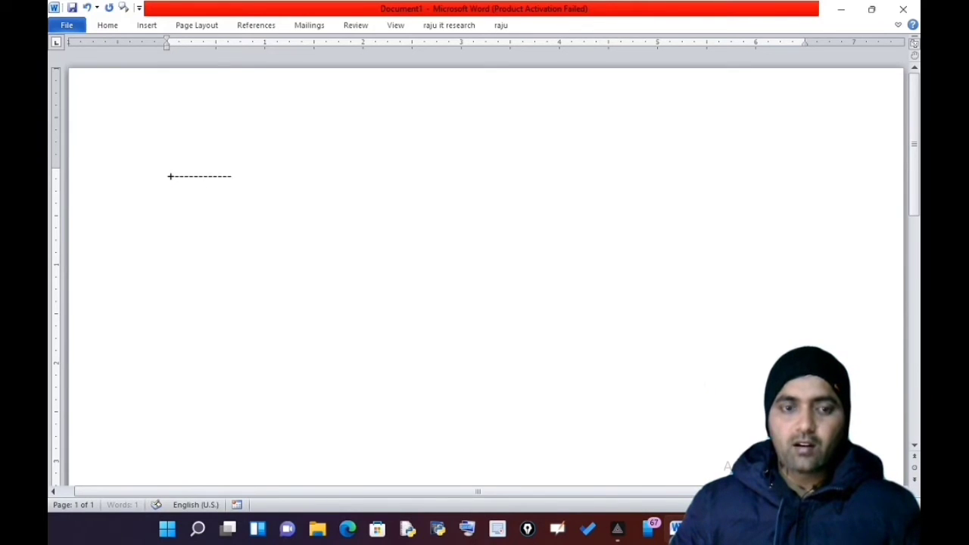
type("------")
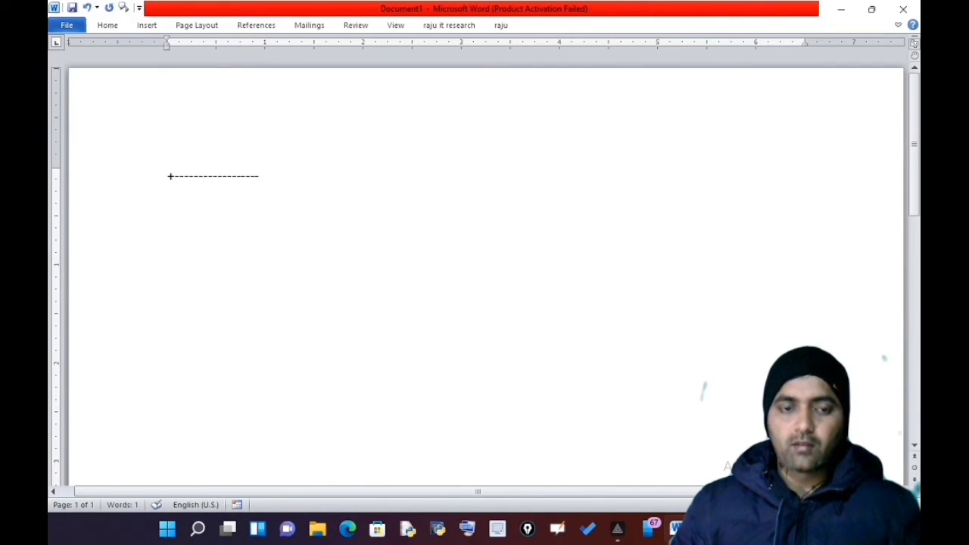
key("BackSpace")
key("BackSpace")
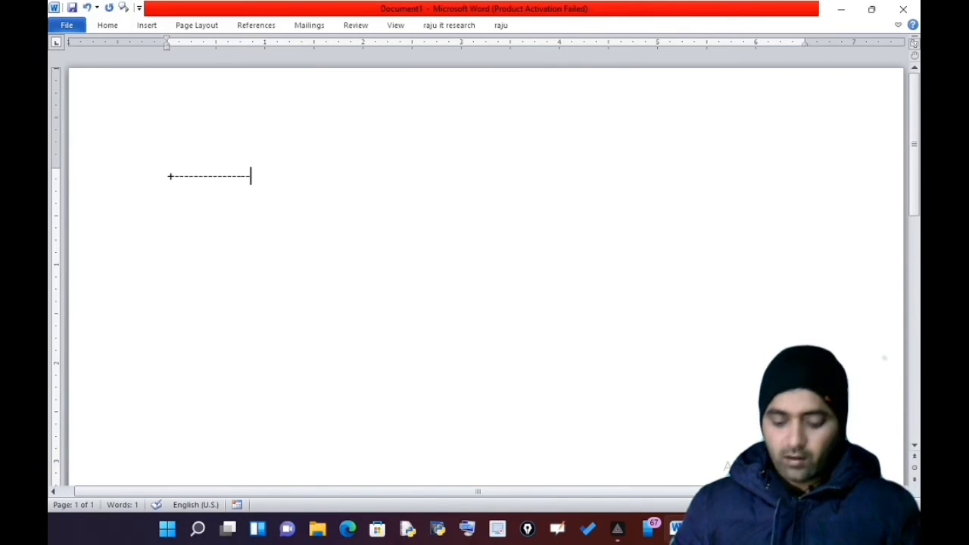
type("-+-")
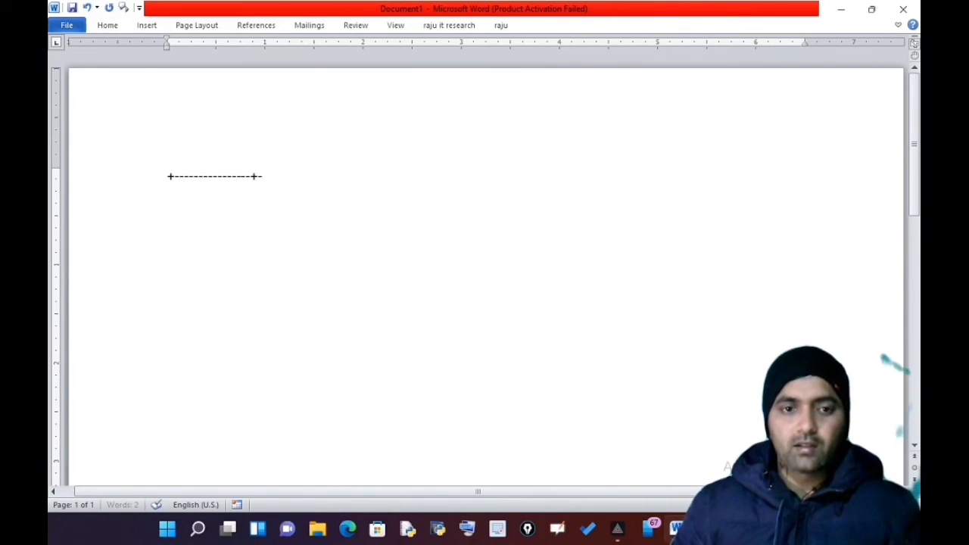
type("---------------")
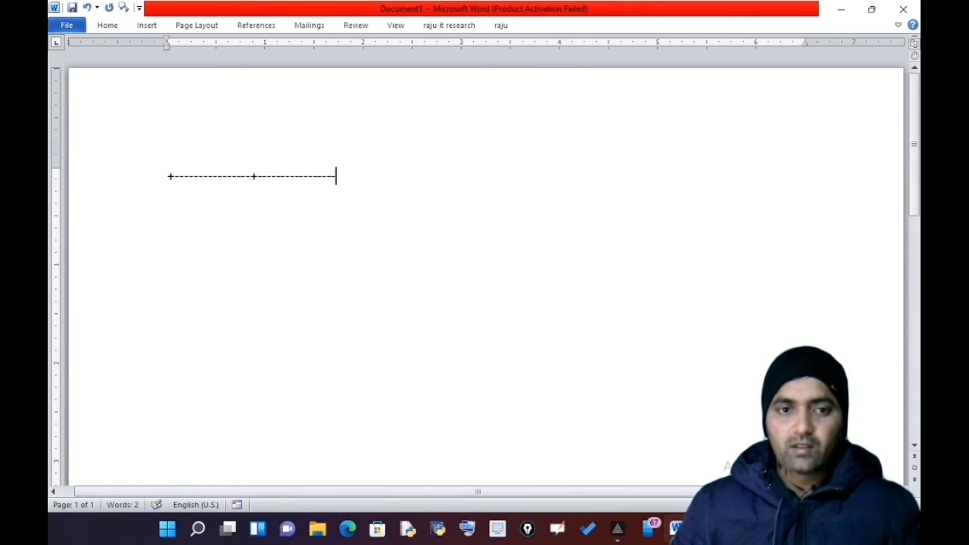
Extend the row with two longer hyphen runs for the third and fourth columns, marking each column boundary with a plus sign.
type("+-------------")
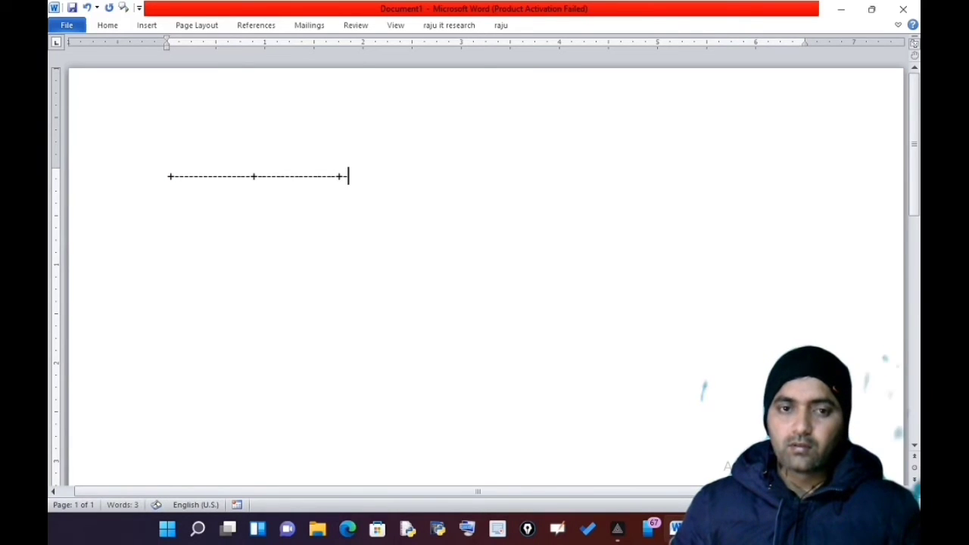
type("-")
type("-----------------")
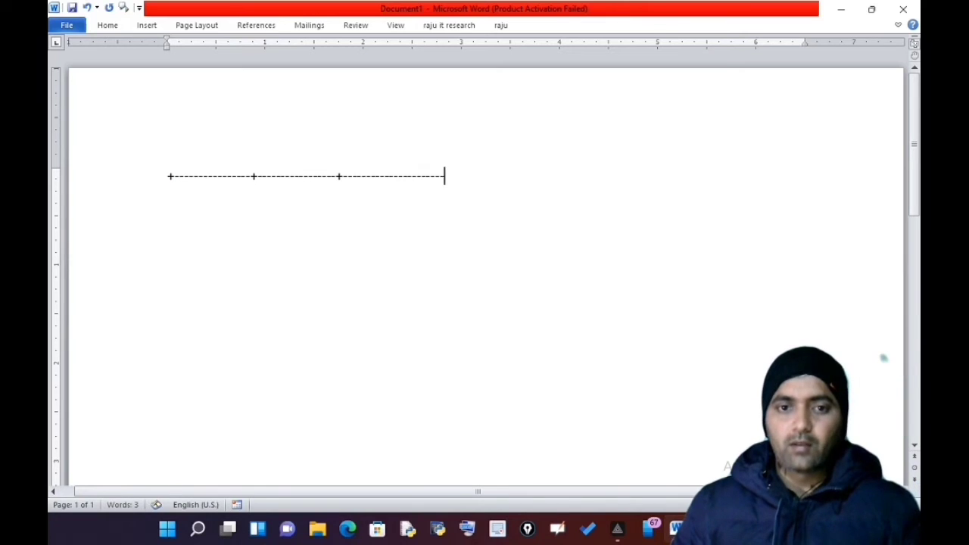
type("+")
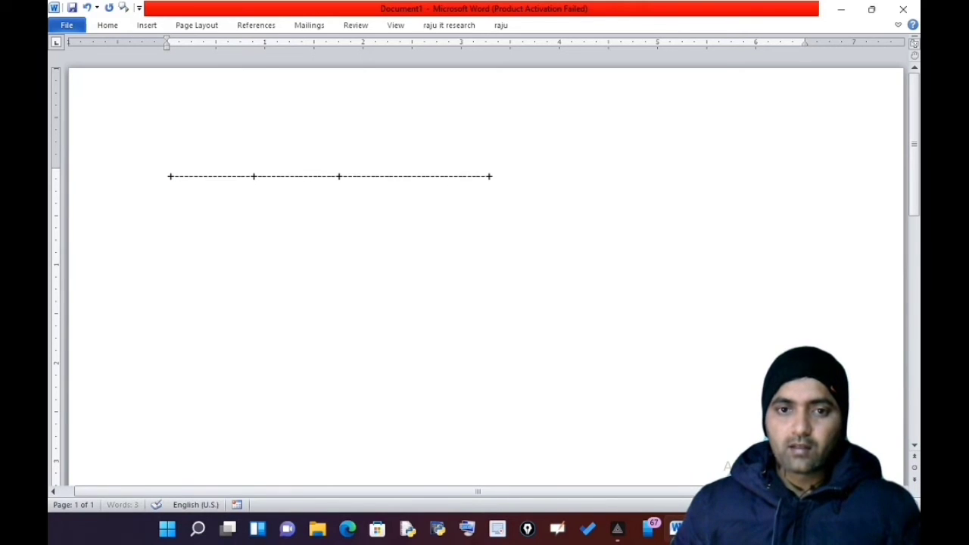
type("-----------------------")
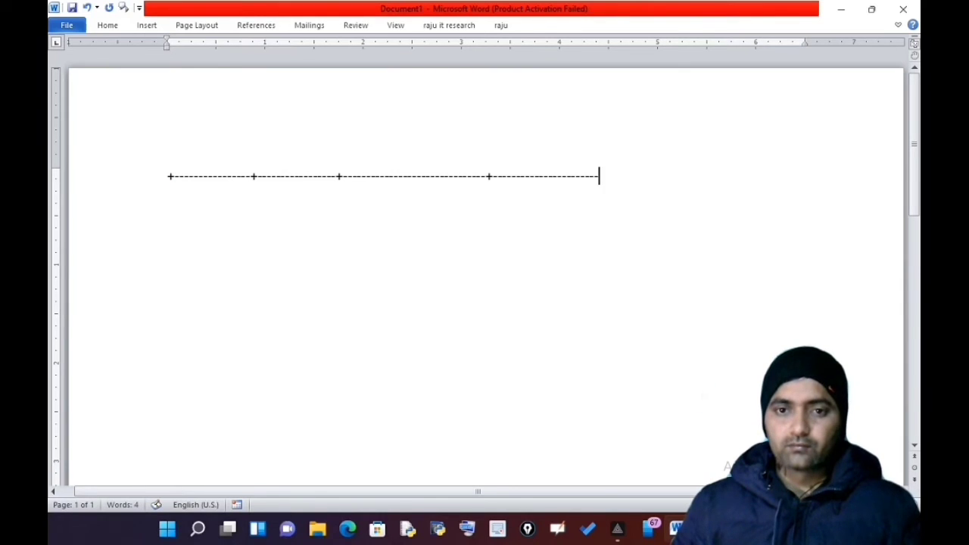
type("+")
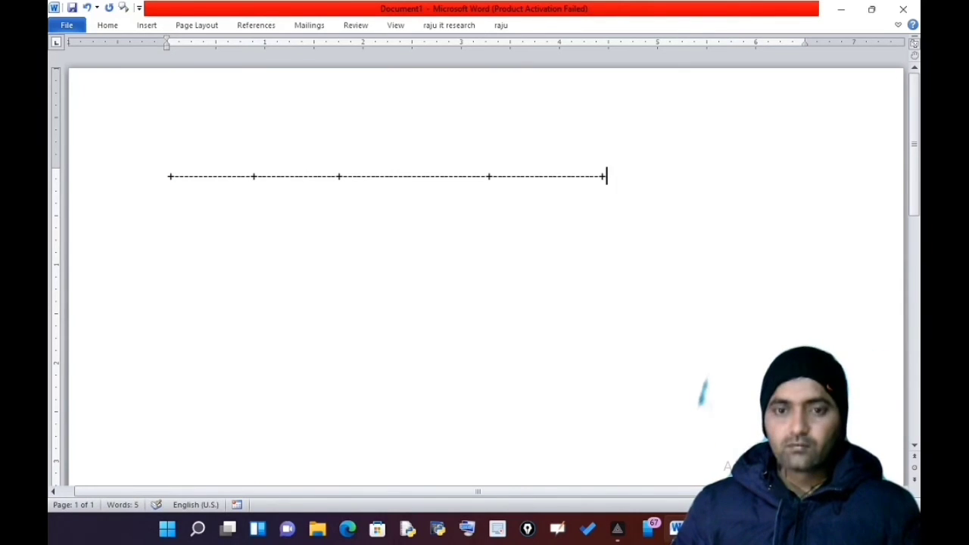
Add a fifth hyphen run closed by a plus sign and convert the row into a five-column table.
type("--------------------")
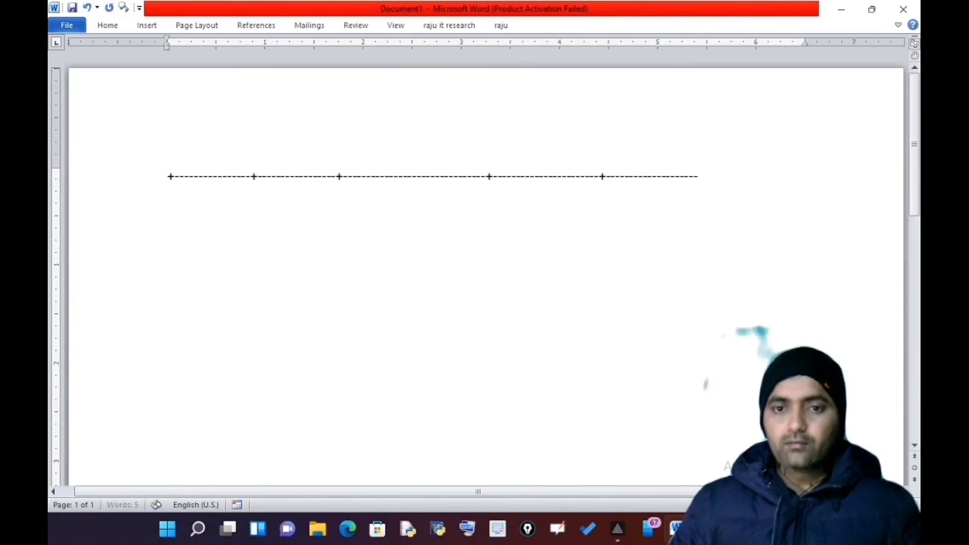
type("_")
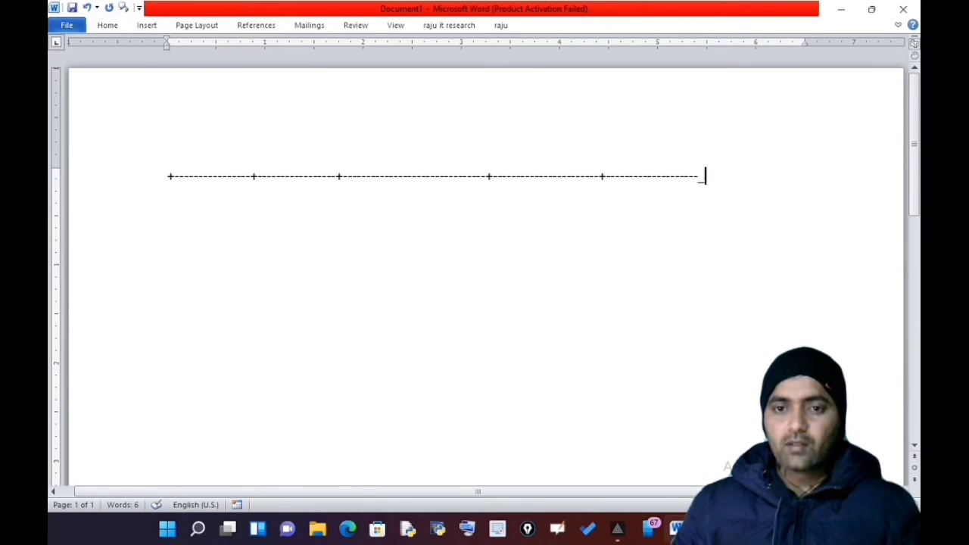
key("BackSpace")
type("=")
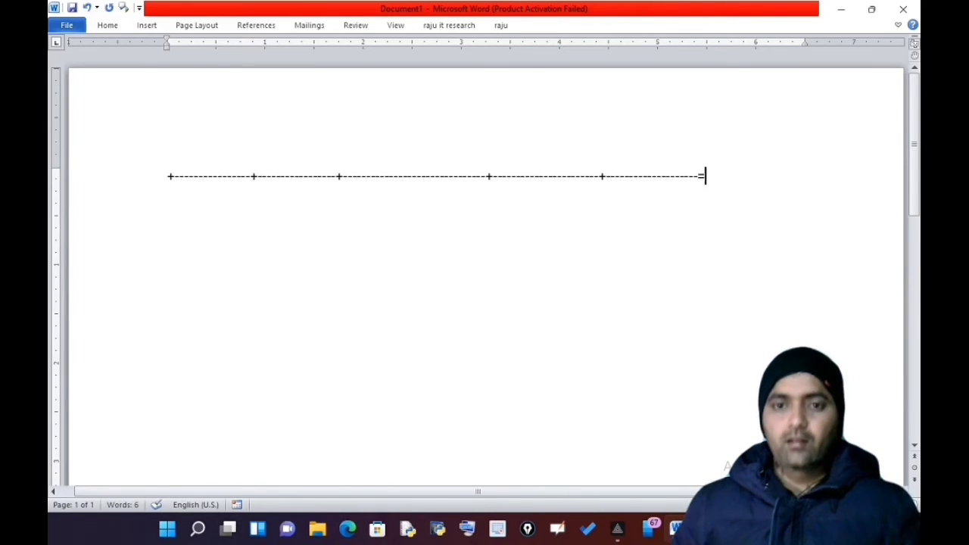
key("BackSpace")
type("+")
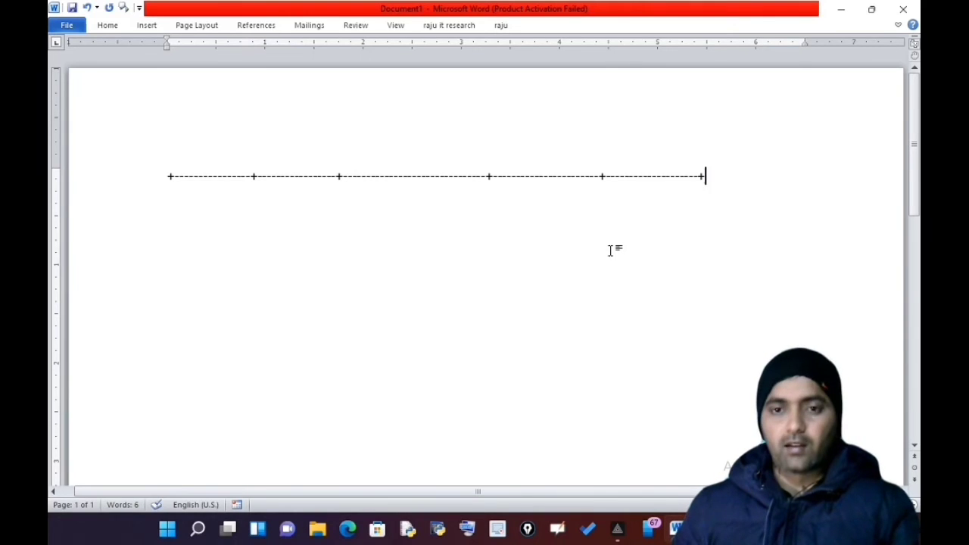
key("Return")
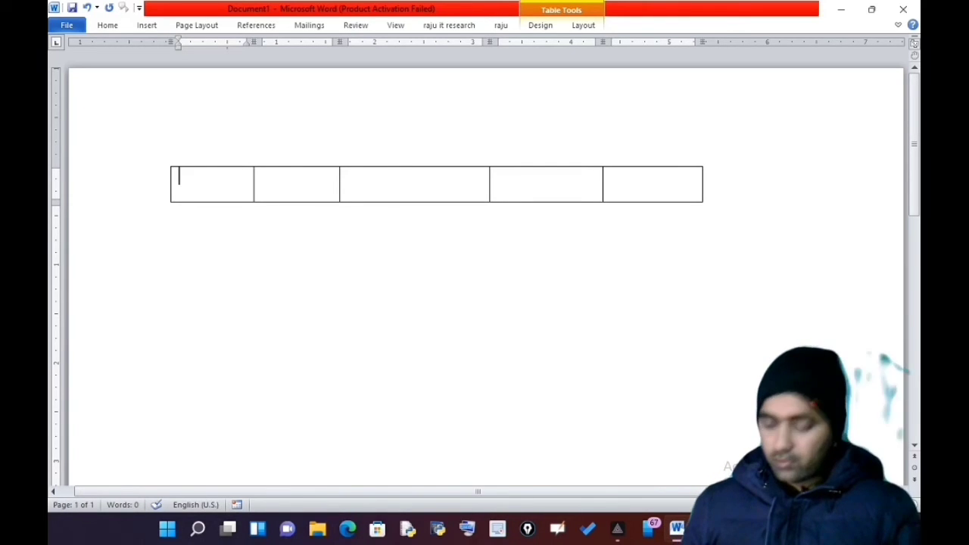
Fill the first four cells of the table's first row with 25, 30, 15 and 24, and add a second row.
type("25")
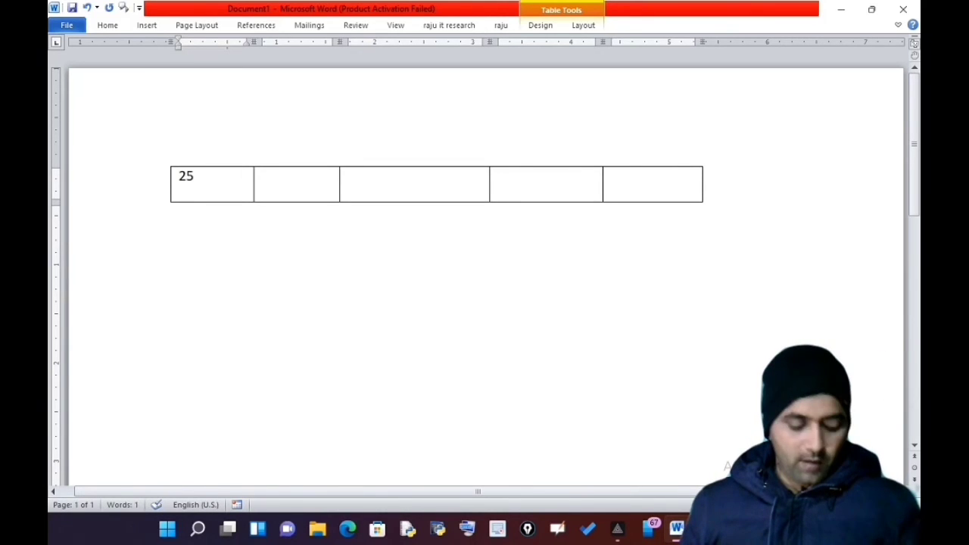
key("Tab")
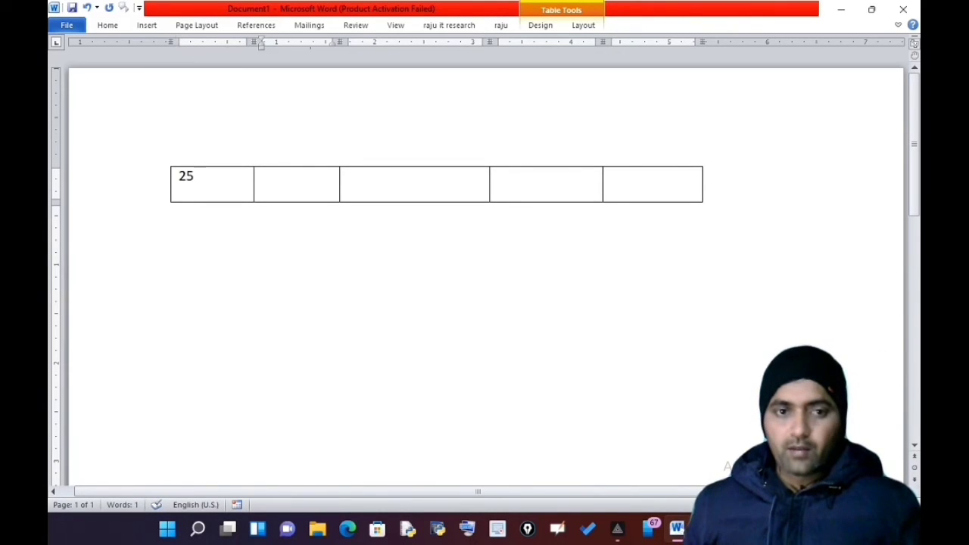
type("30")
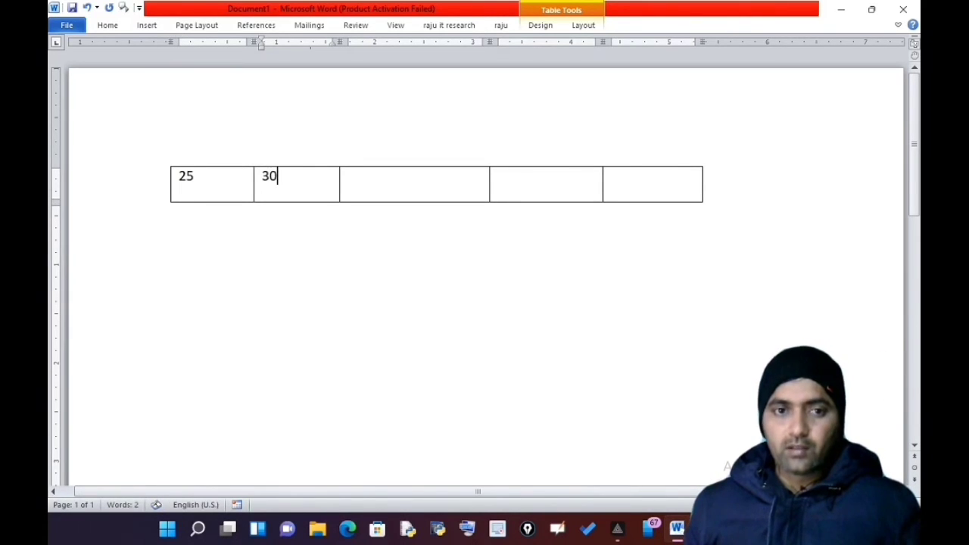
key("Tab")
type("15")
key("Tab")
type("2")
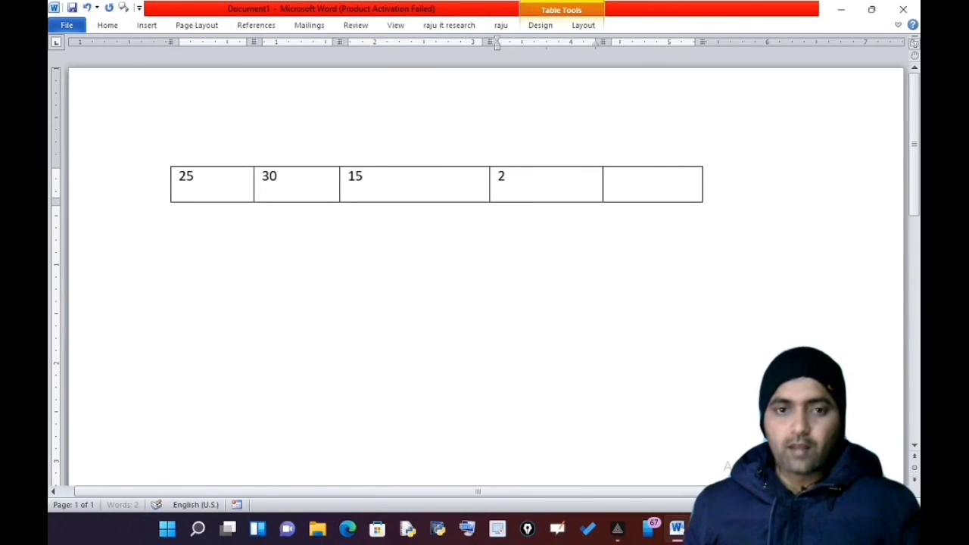
type("4")
key("Tab")
key("Tab")
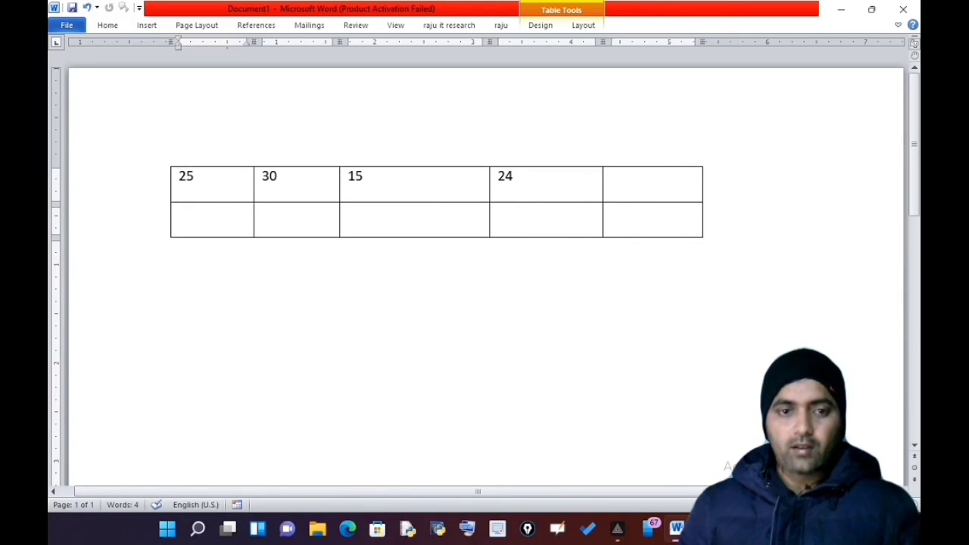
Enter 26, 24, 25 and 25 in the first four cells of the second row, and add a third row.
type("26")
key("Tab")
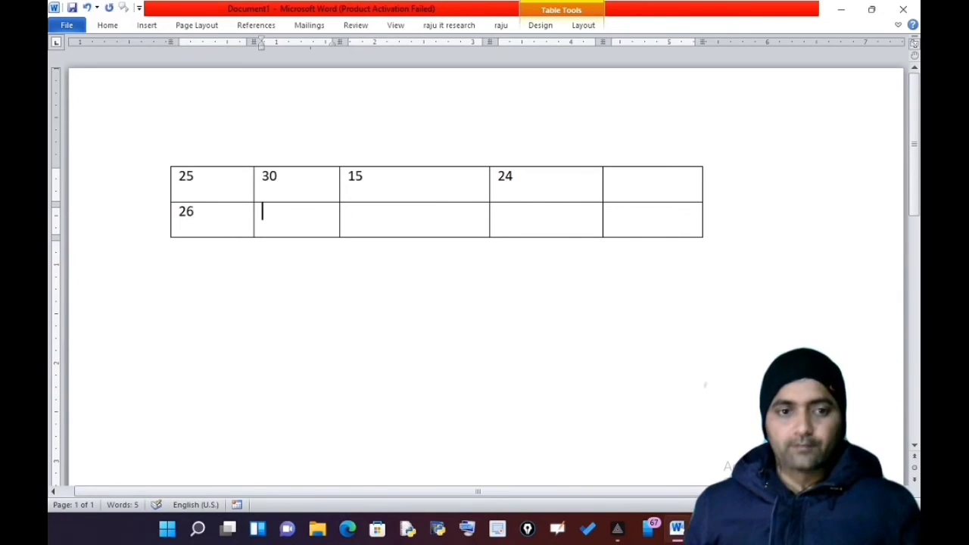
type("24")
key("Tab")
type("25")
key("Tab")
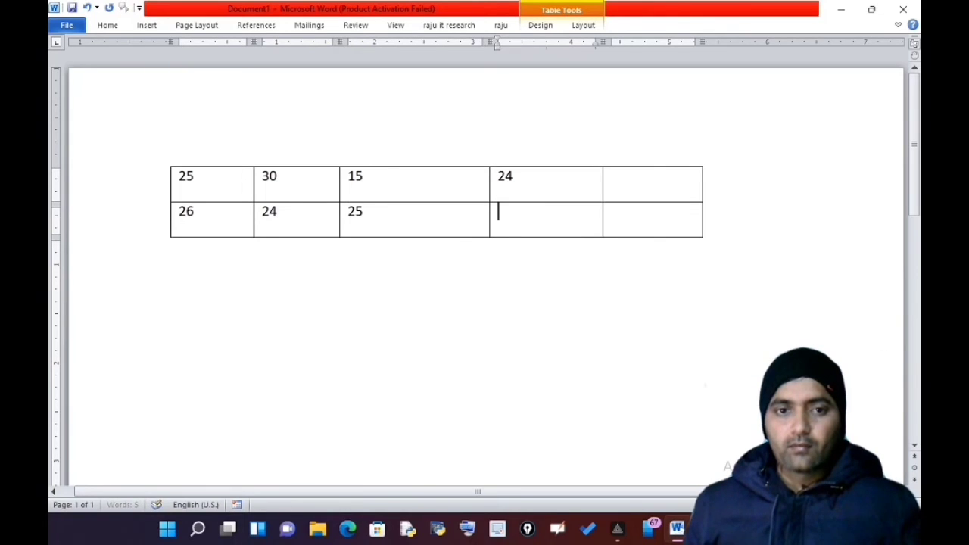
type("25")
key("Tab")
key("Tab")
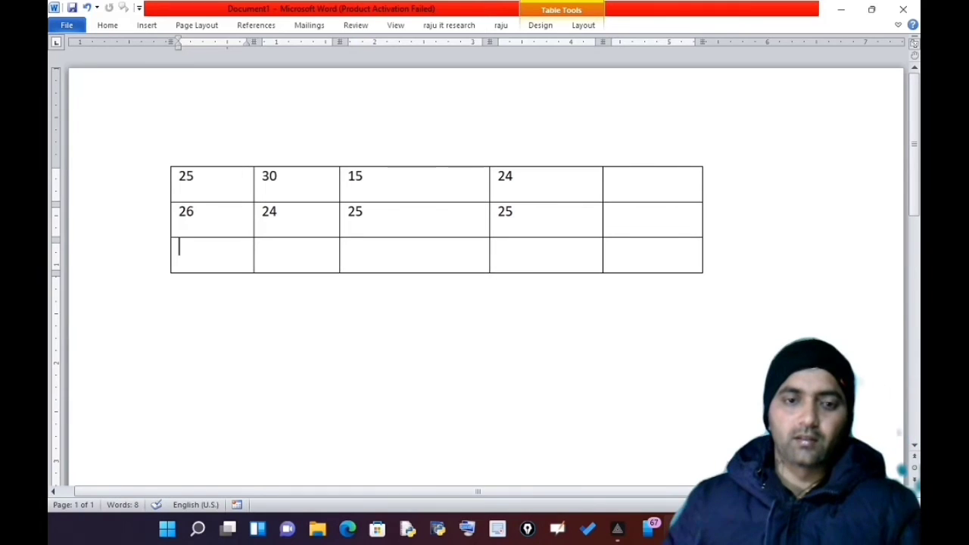
Insert a formula field =15+24 in the last cell of the first row and calculate it.
left_click(641, 180)
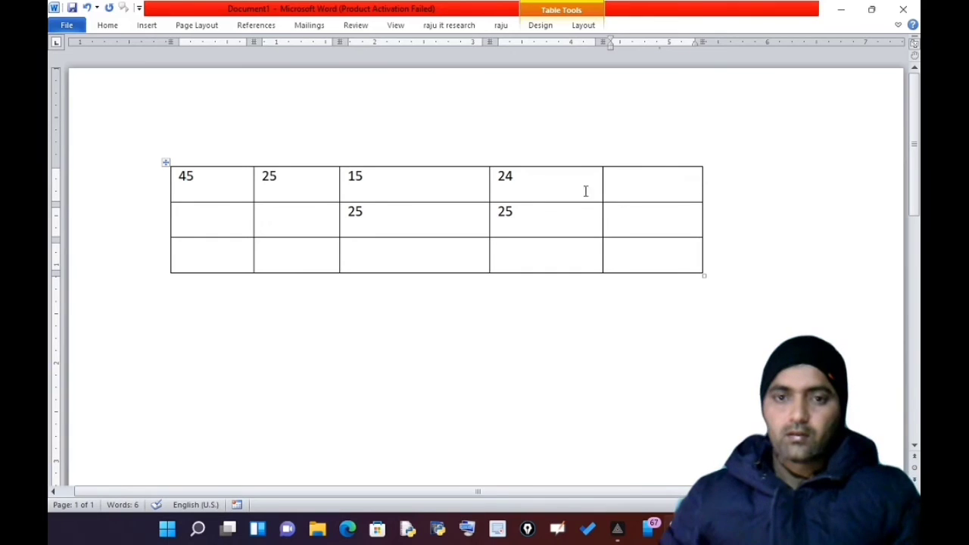
left_click_drag(342, 176, 461, 173)
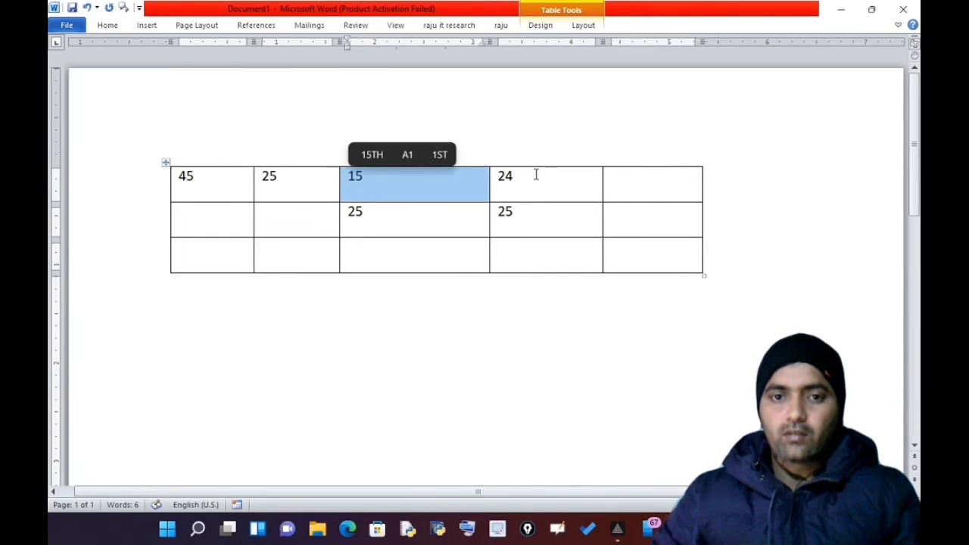
left_click_drag(536, 173, 496, 179)
left_click(623, 180)
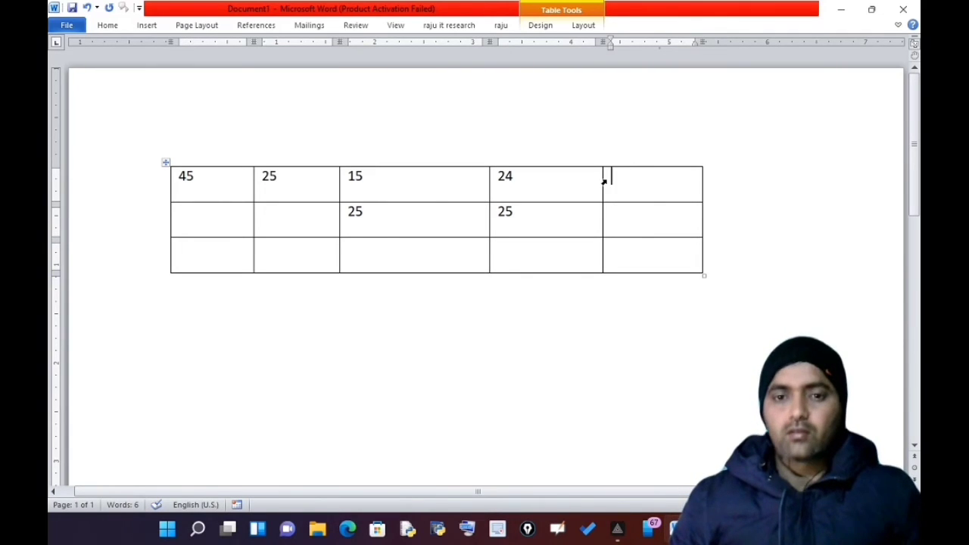
key("ctrl+F9")
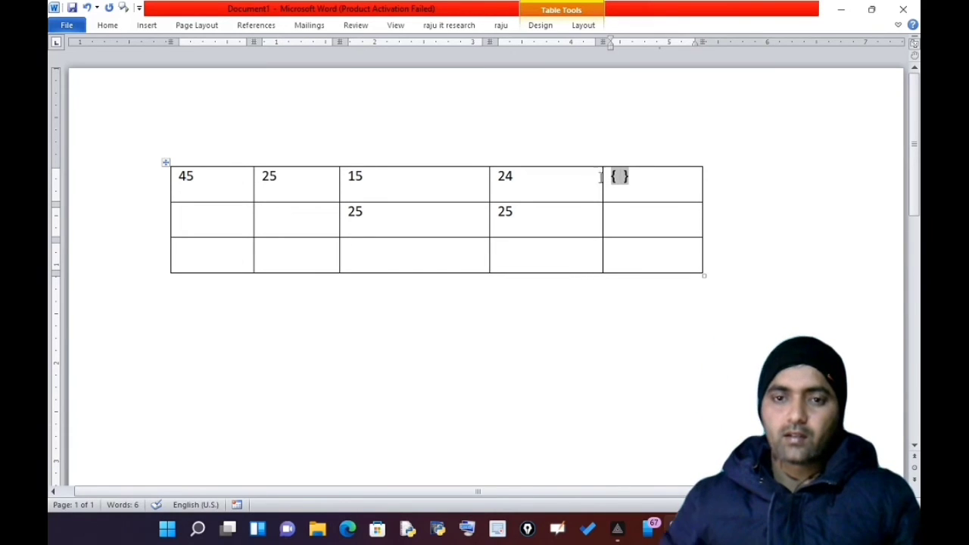
type("= ")
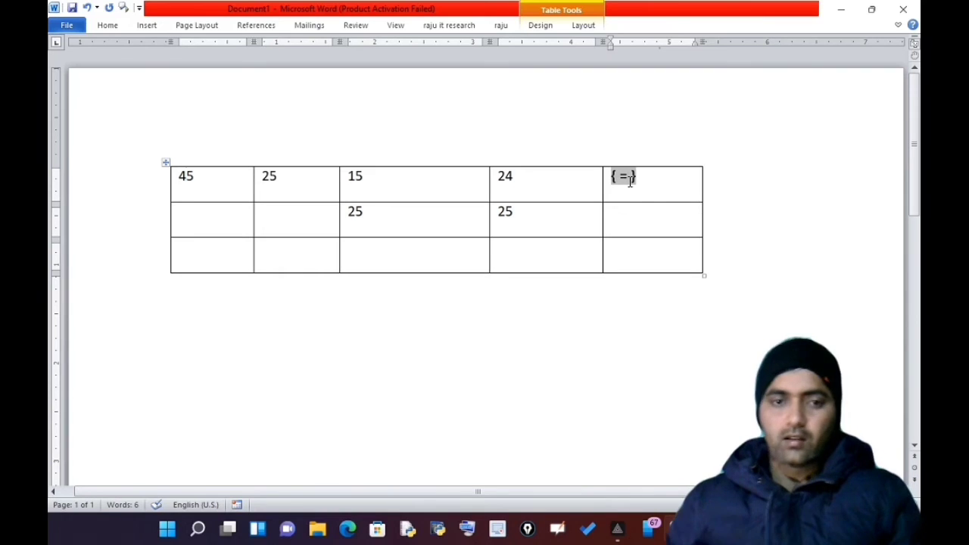
type("15")
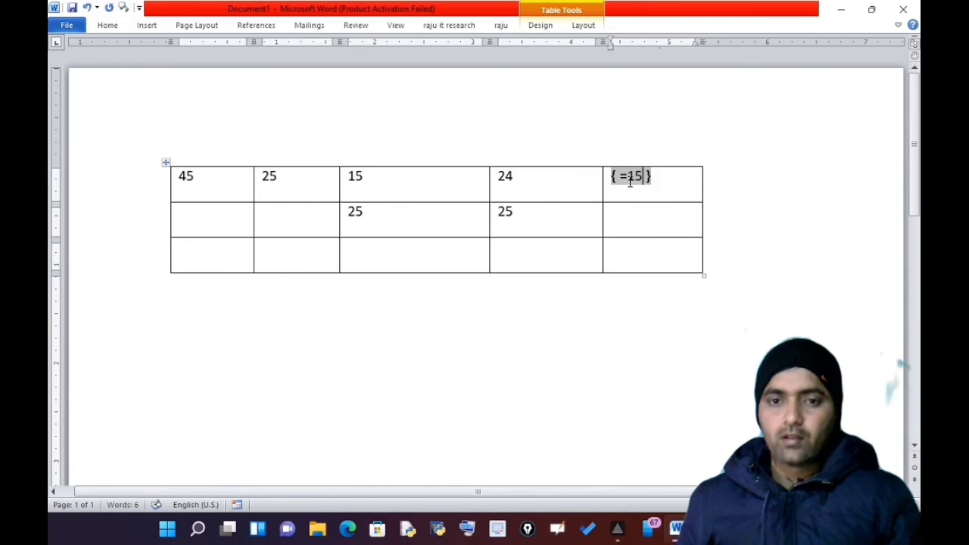
type("+24")
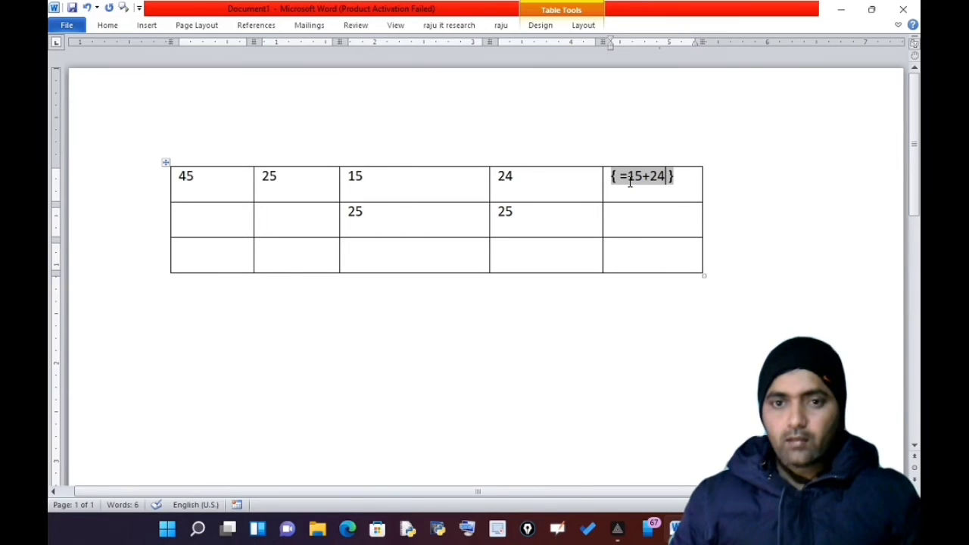
key("F9")
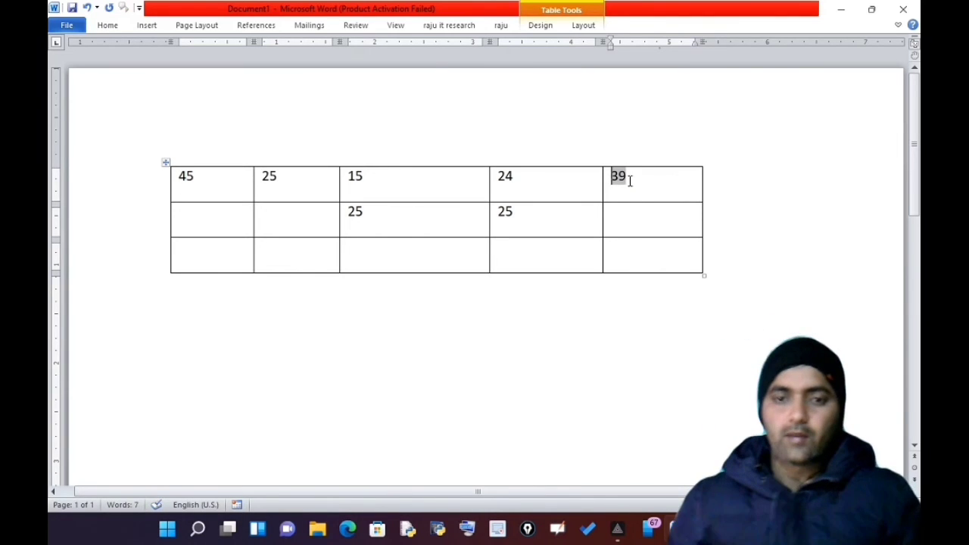
Delete the calculated field from the last cell of the first row.
left_click_drag(634, 175, 611, 171)
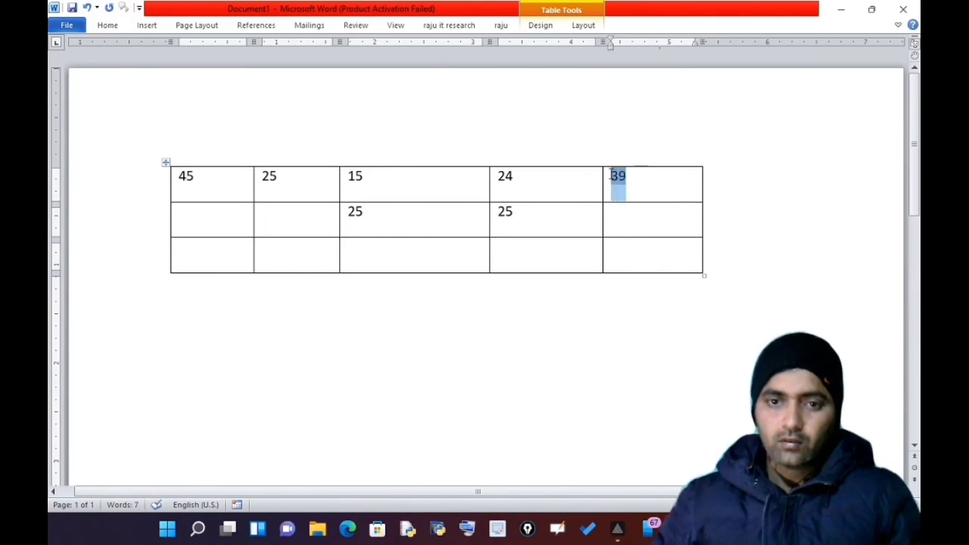
left_click_drag(515, 179, 505, 177)
left_click(415, 162)
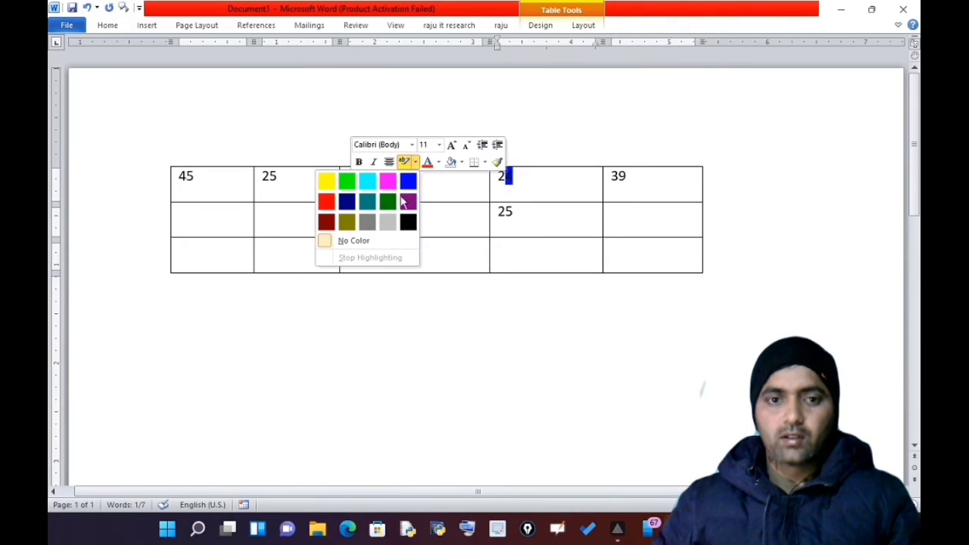
left_click(543, 190)
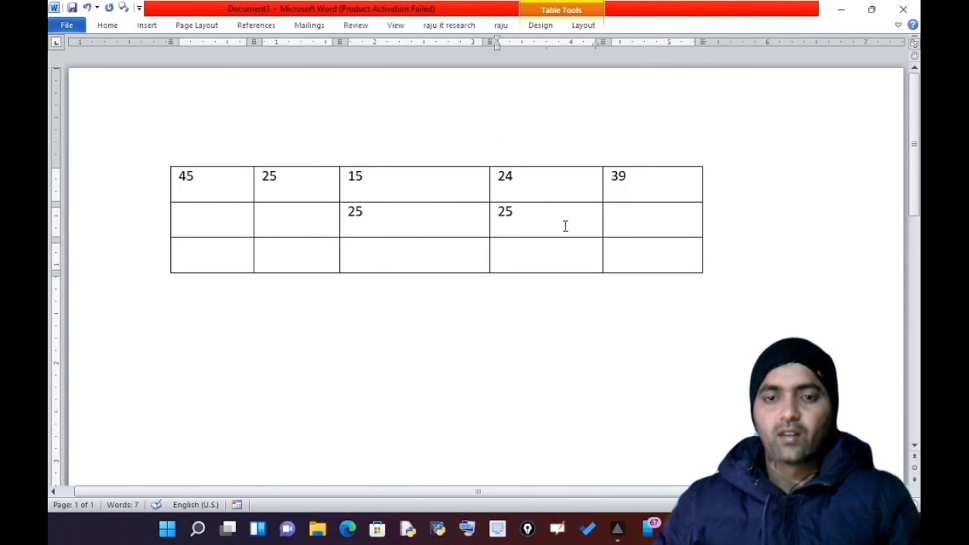
left_click_drag(626, 176, 610, 175)
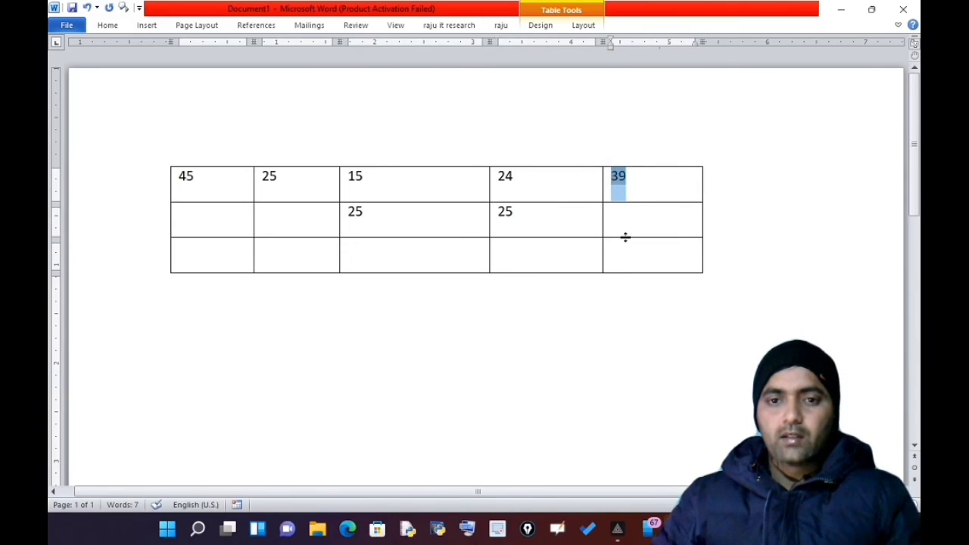
key("Delete")
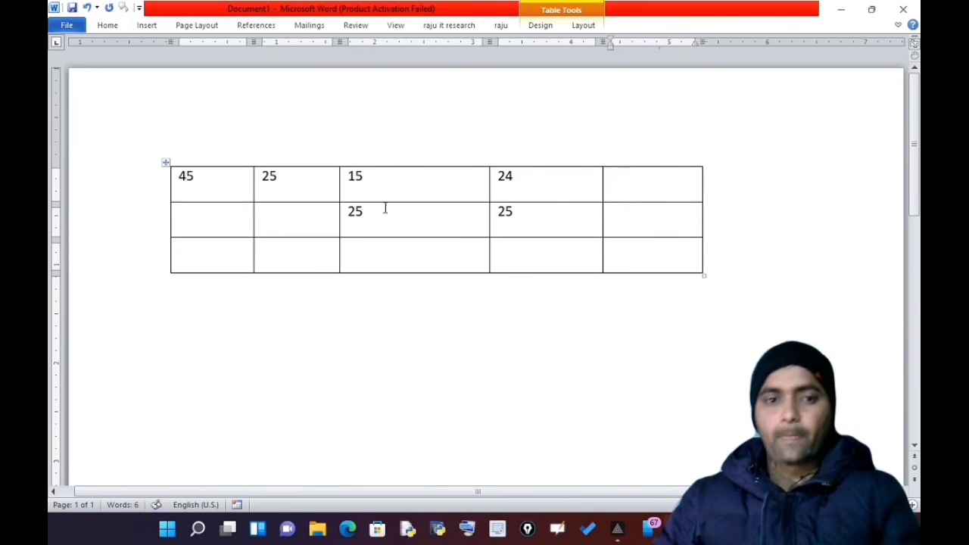
Insert a formula field =sum(left) in the last cell of the first row and calculate it.
left_click(175, 178)
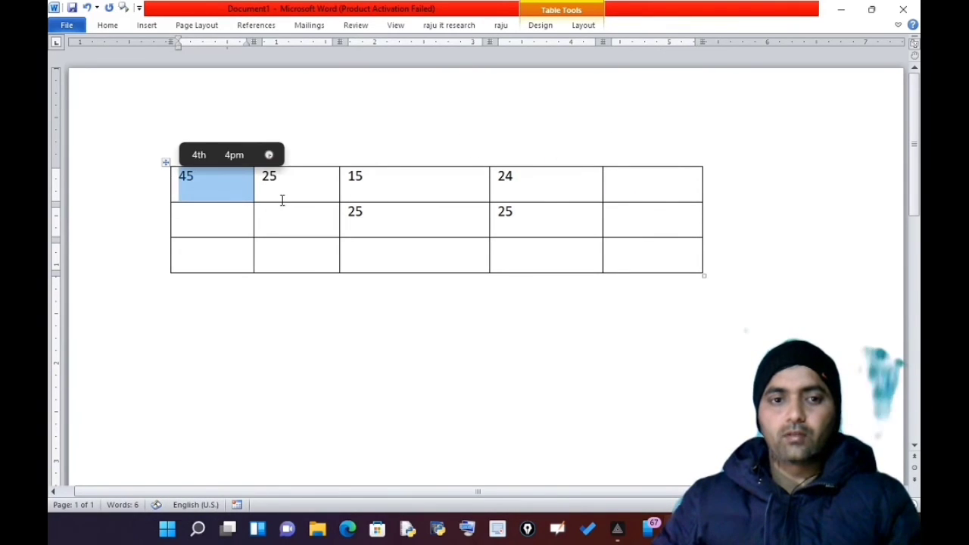
left_click(363, 179)
left_click(530, 175)
left_click(628, 174)
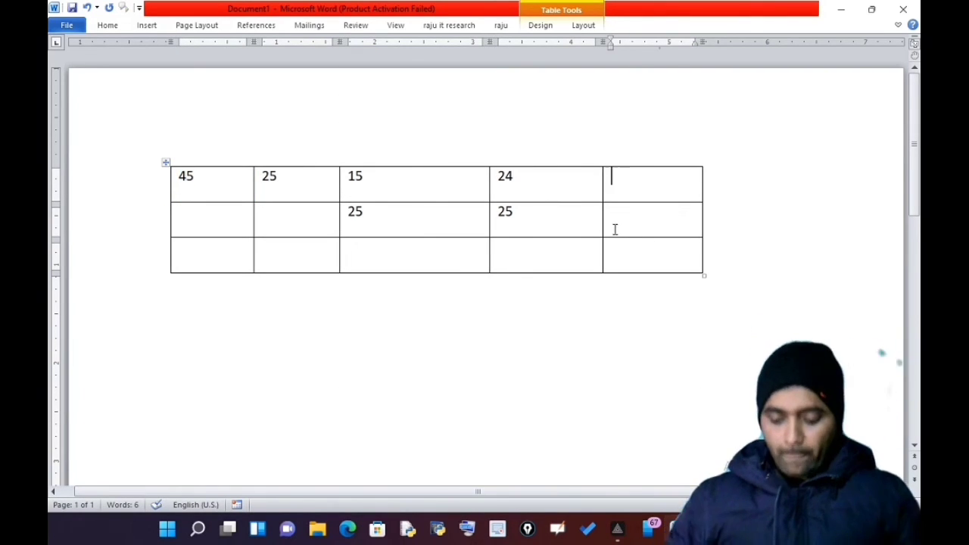
key("ctrl+F9")
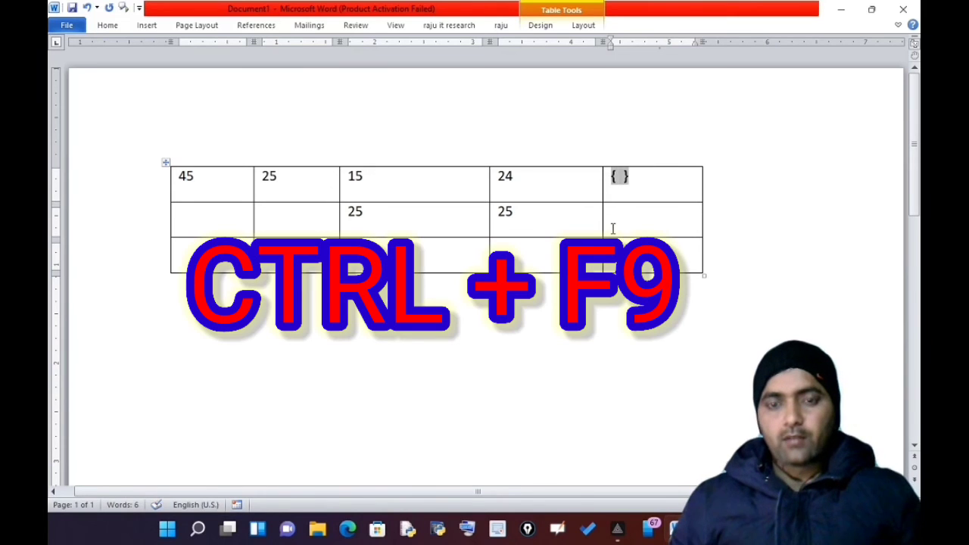
type("=sum ")
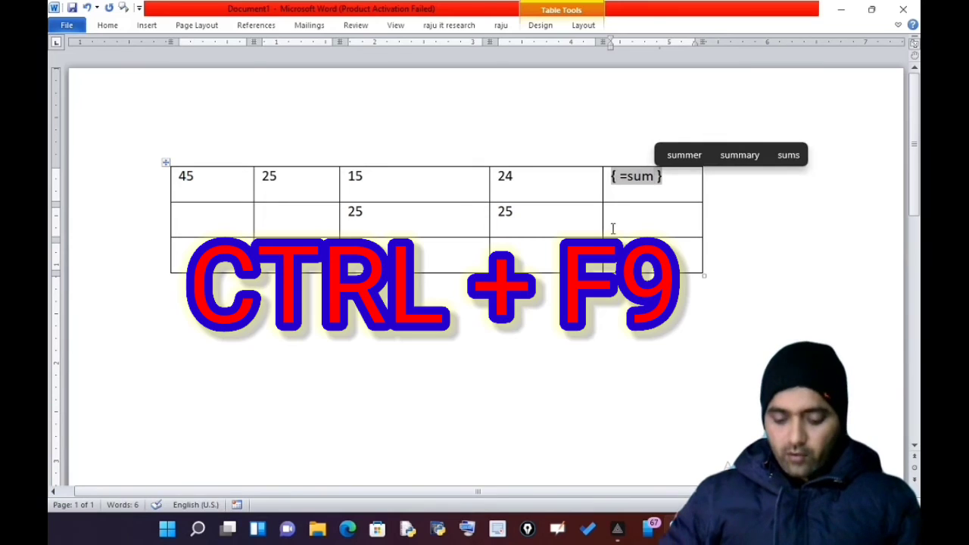
type("(left")
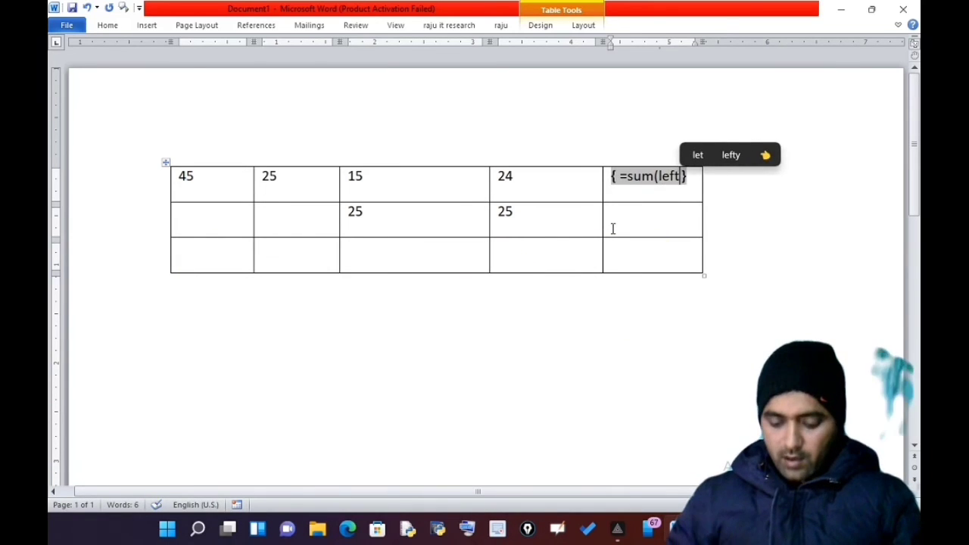
type(")")
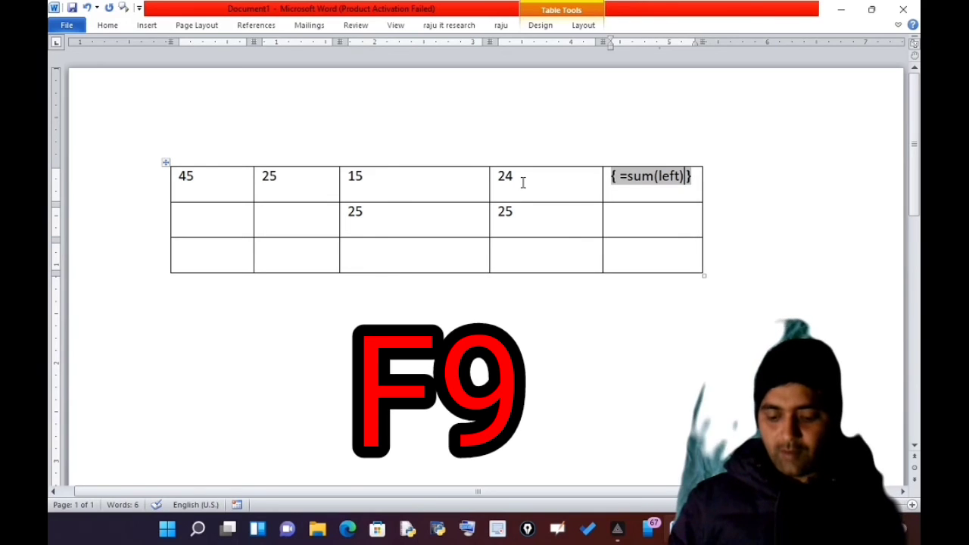
key("F9")
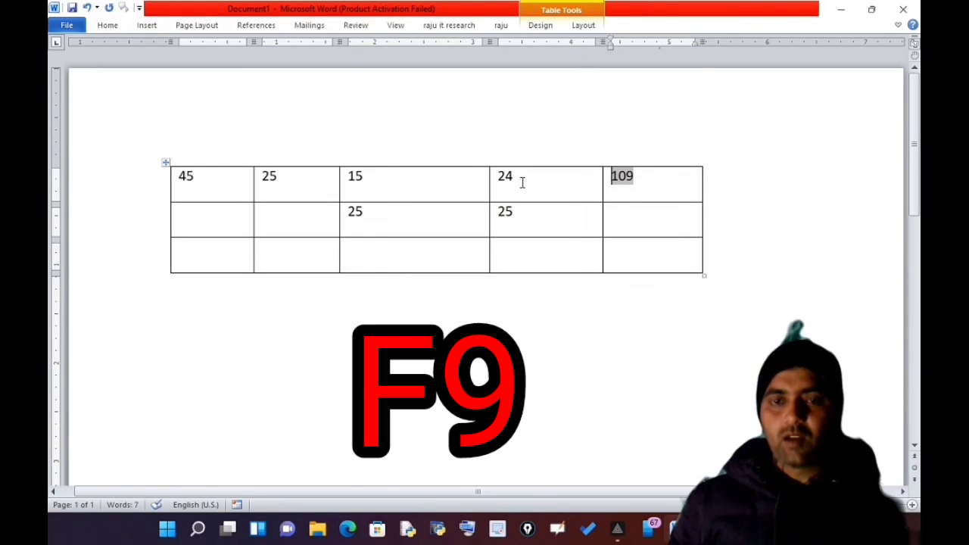
Copy the sum field from the first row's last cell into the last cell of the second row.
left_click_drag(640, 175, 610, 176)
right_click(626, 178)
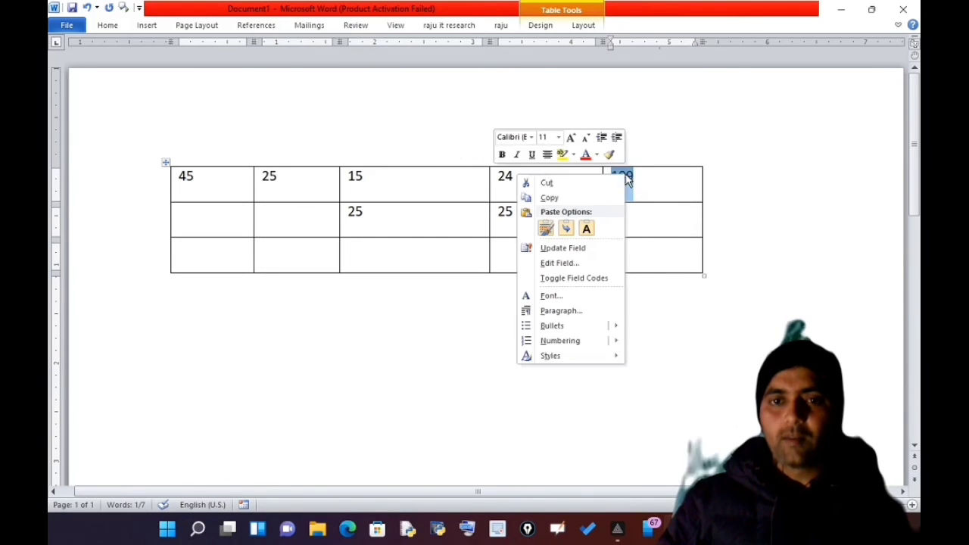
left_click(560, 198)
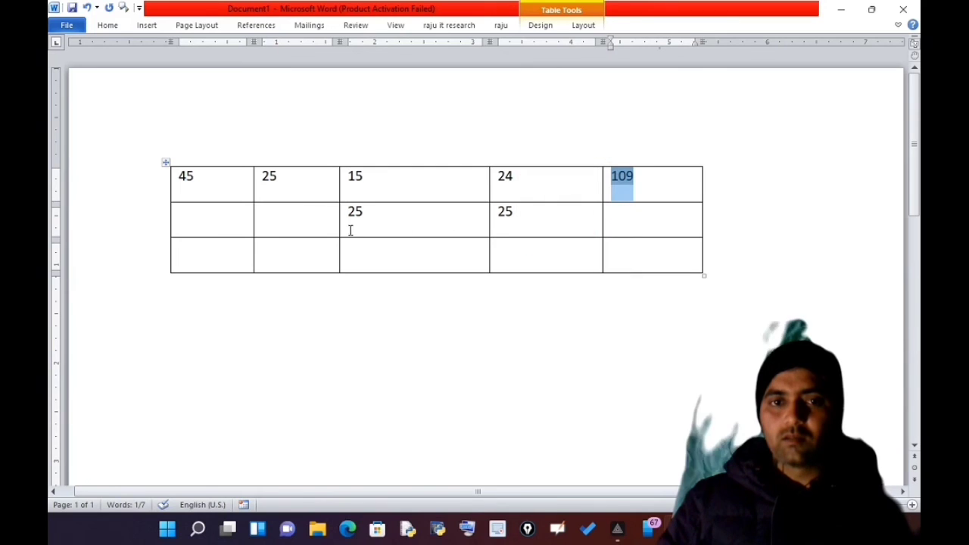
left_click(621, 213)
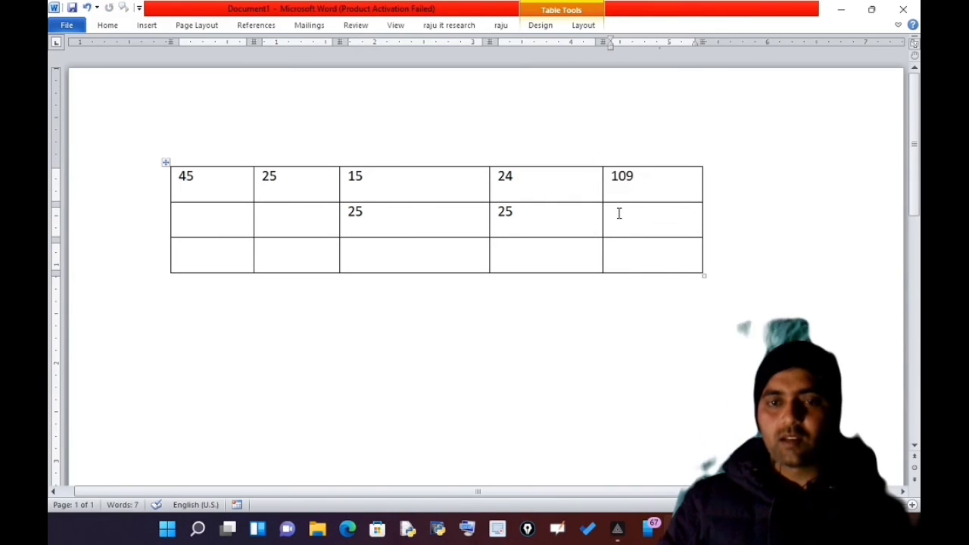
right_click(618, 213)
left_click(526, 246)
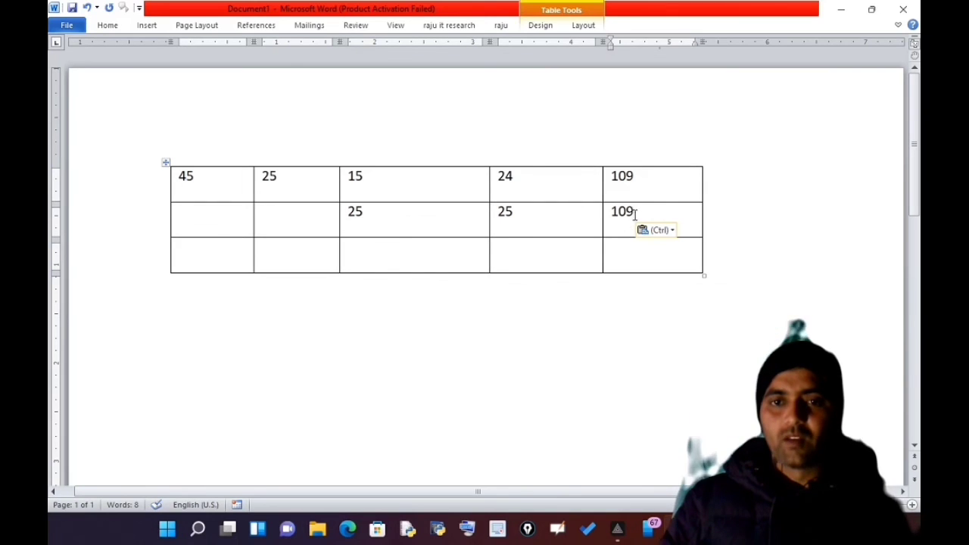
Update the pasted sum field in the second row so it recalculates for that row.
left_click_drag(633, 212, 614, 212)
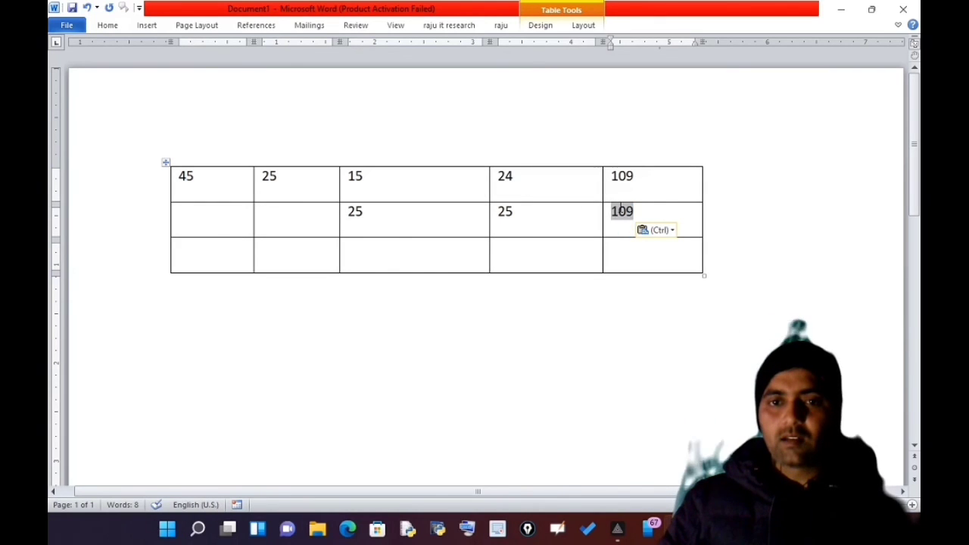
right_click(620, 213)
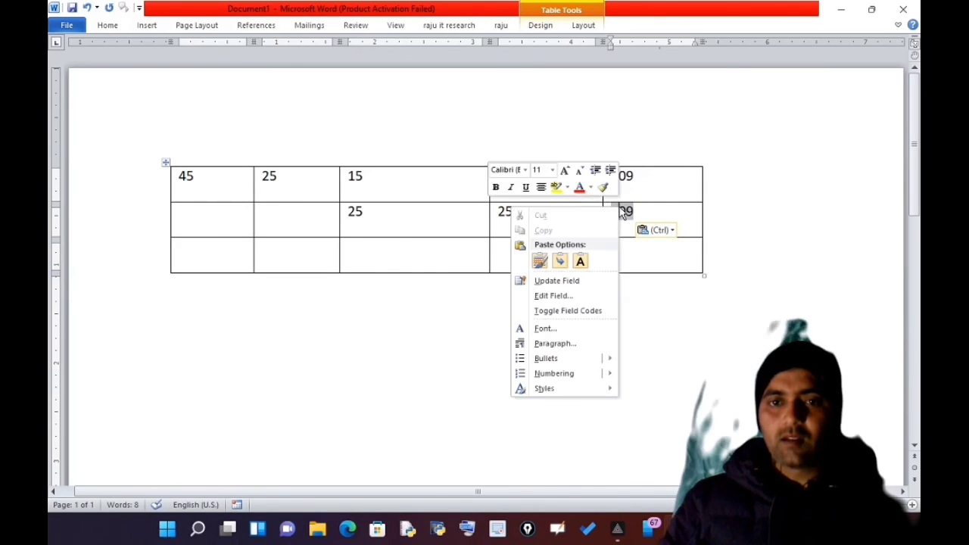
left_click(560, 280)
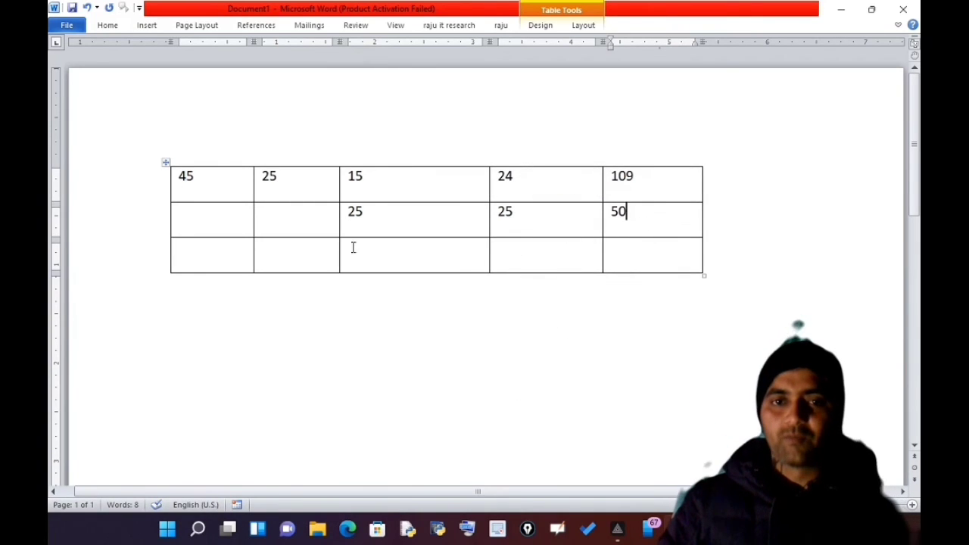
Fill the two empty cells at the start of the table's second row with 25 and 14.
left_click(224, 221)
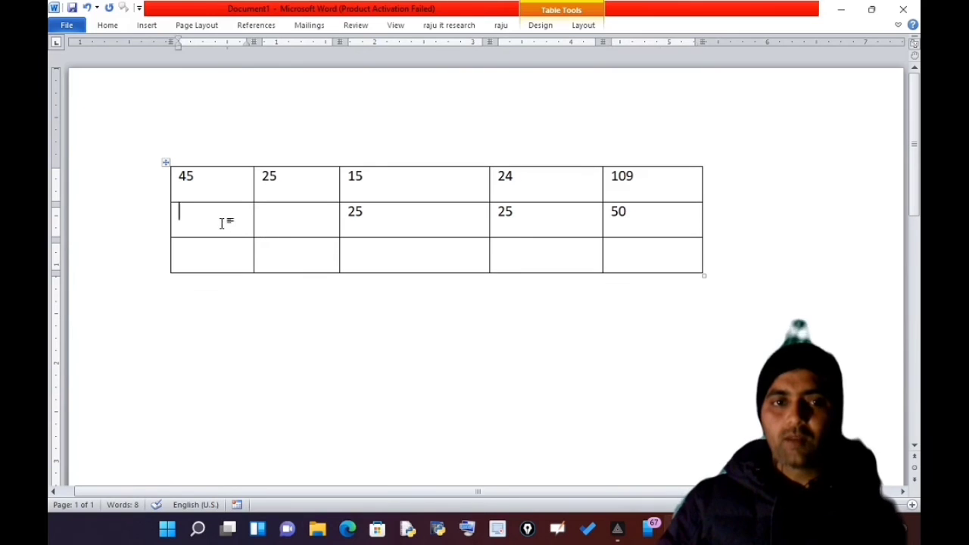
type("25")
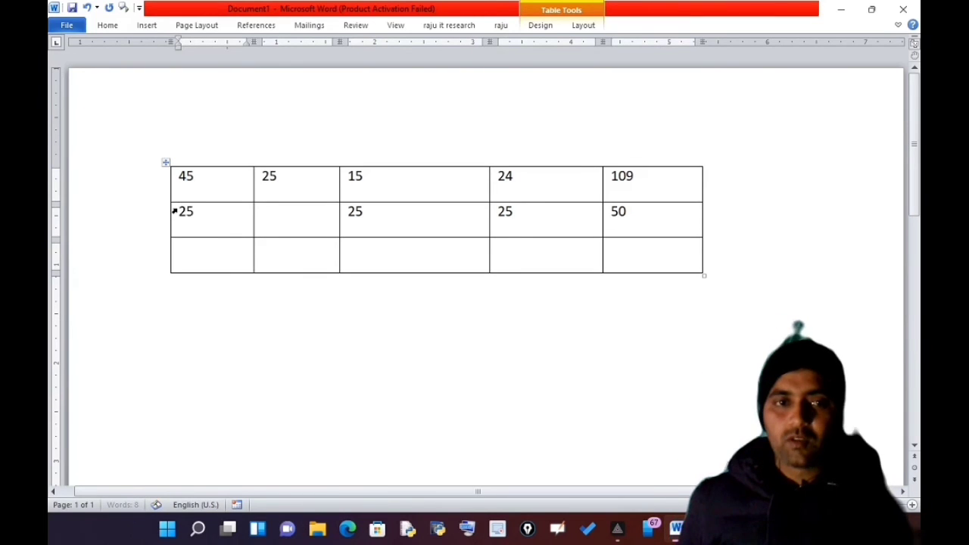
left_click(261, 213)
type("1")
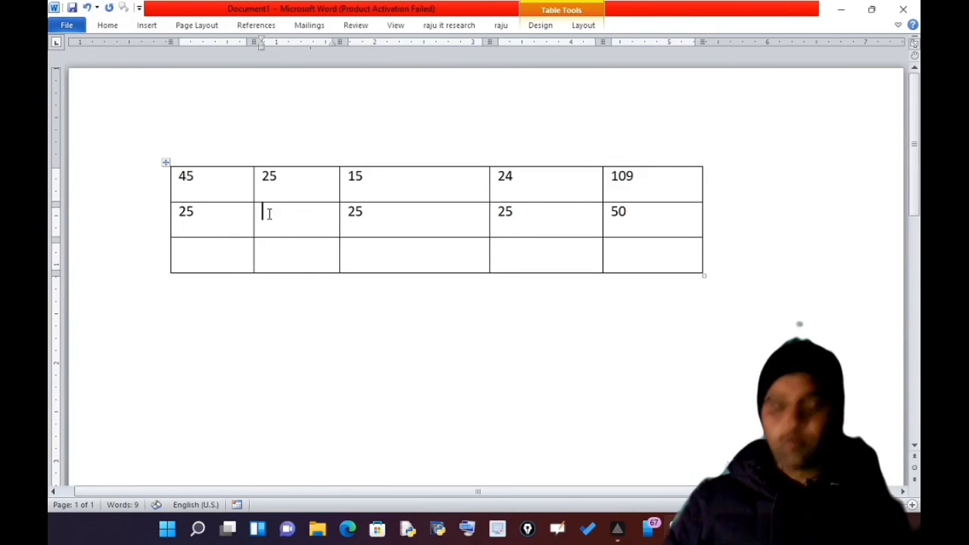
type("4")
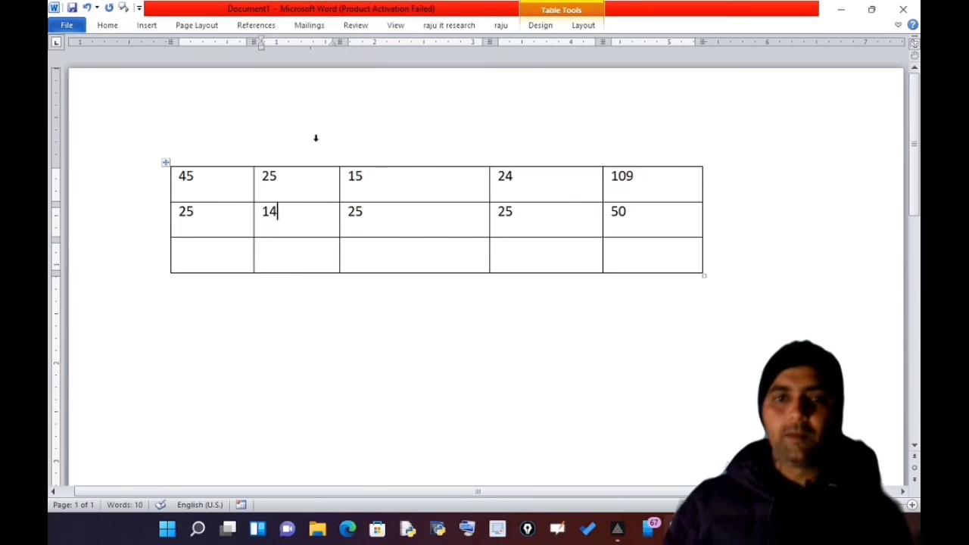
Update the sum field in the second row's last cell so it includes the newly entered numbers.
left_click(646, 218)
left_click_drag(627, 215, 615, 218)
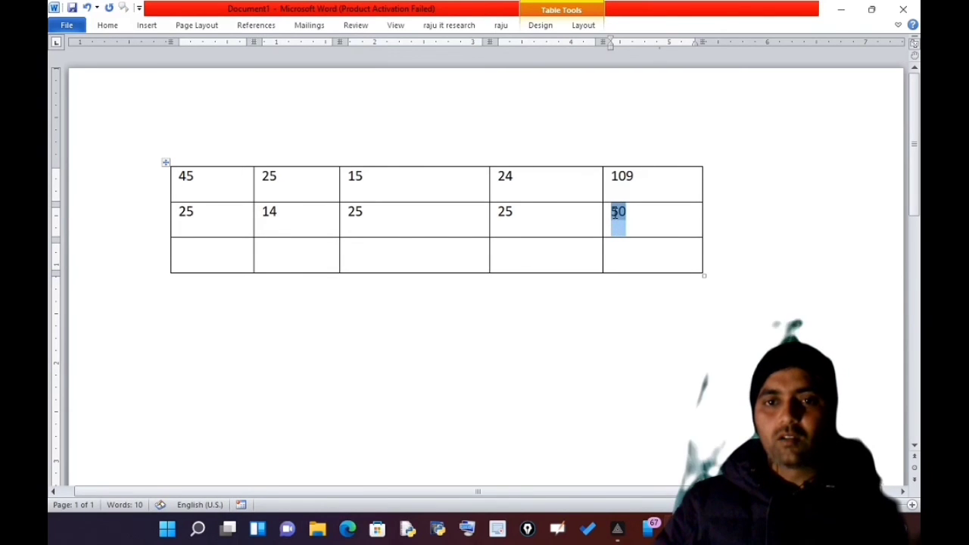
right_click(616, 218)
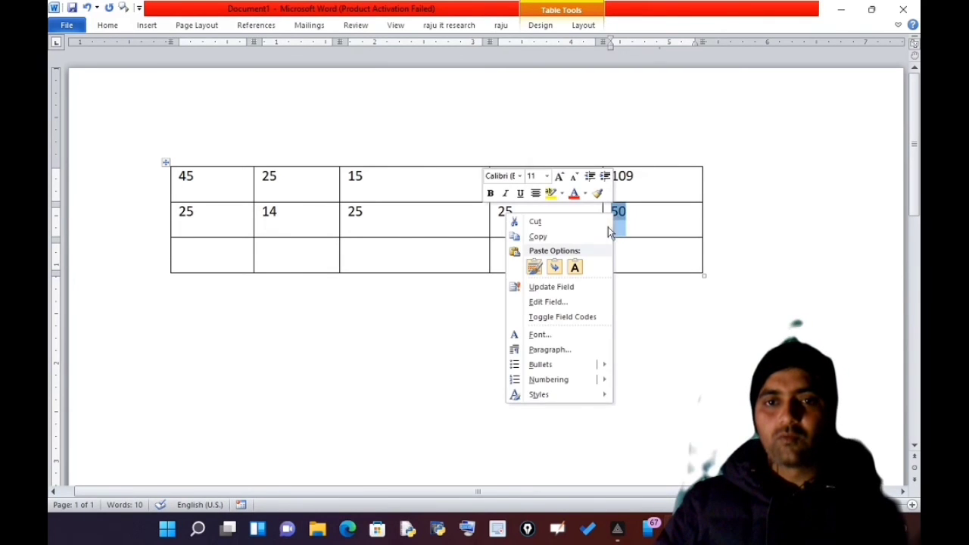
left_click(552, 289)
left_click(653, 227)
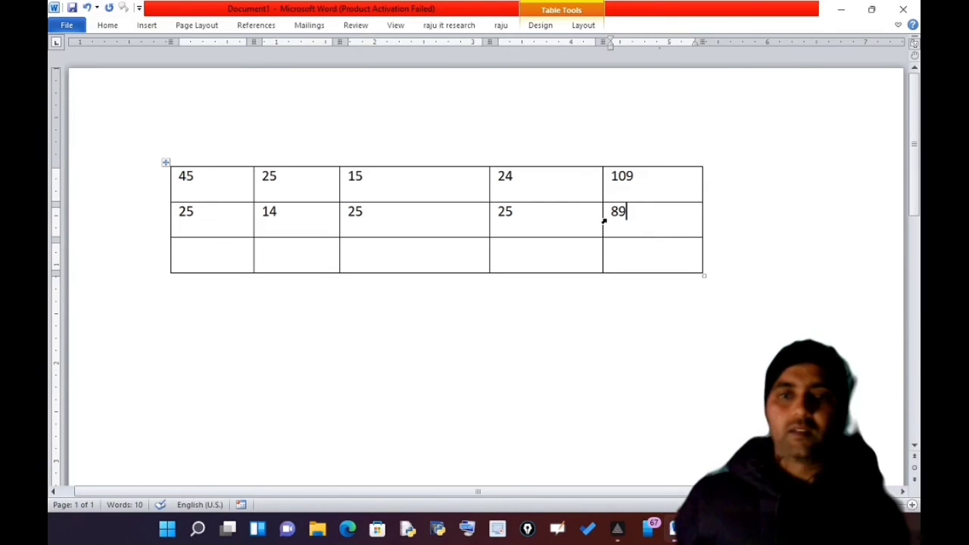
Create two full-width horizontal lines below the table, a single one from --- and a double one from ===.
left_click(573, 322)
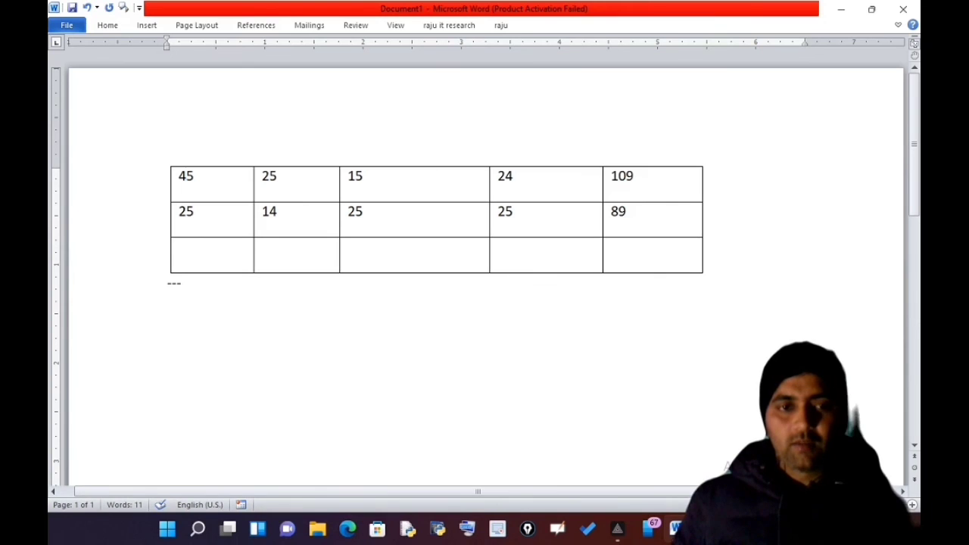
key("Return")
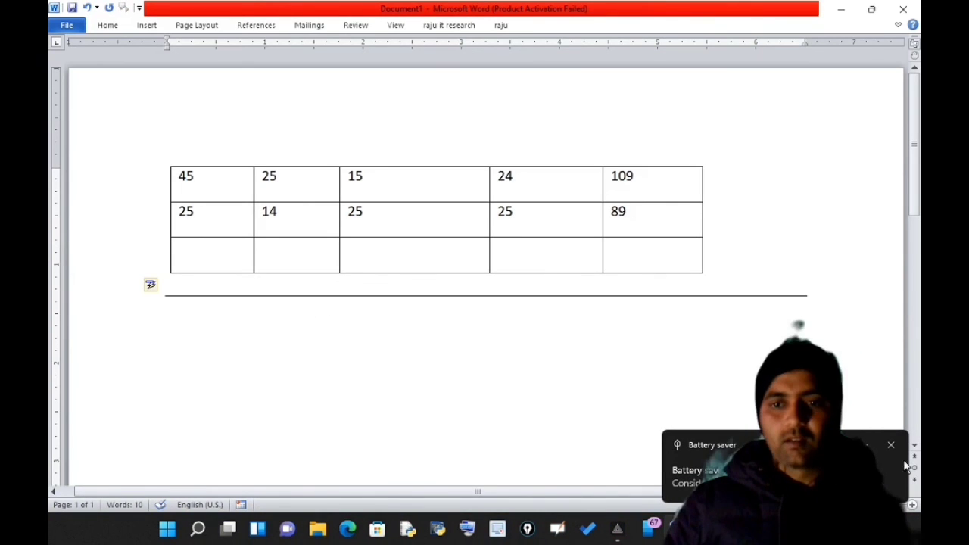
left_click(890, 447)
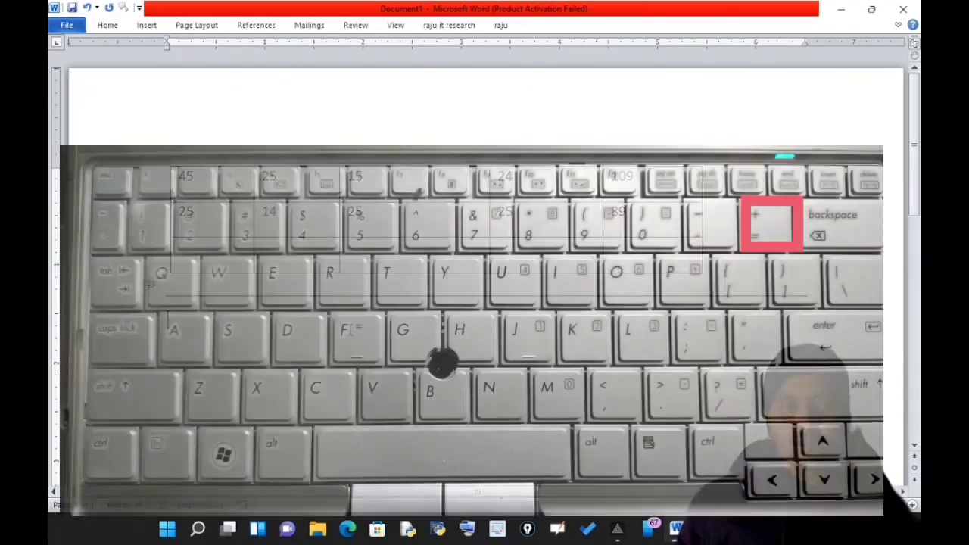
type("===")
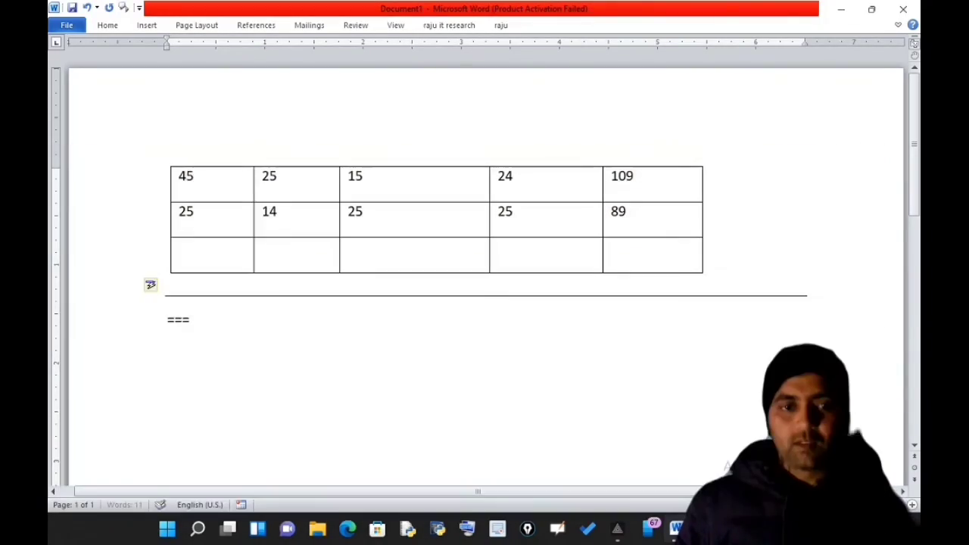
key("Return")
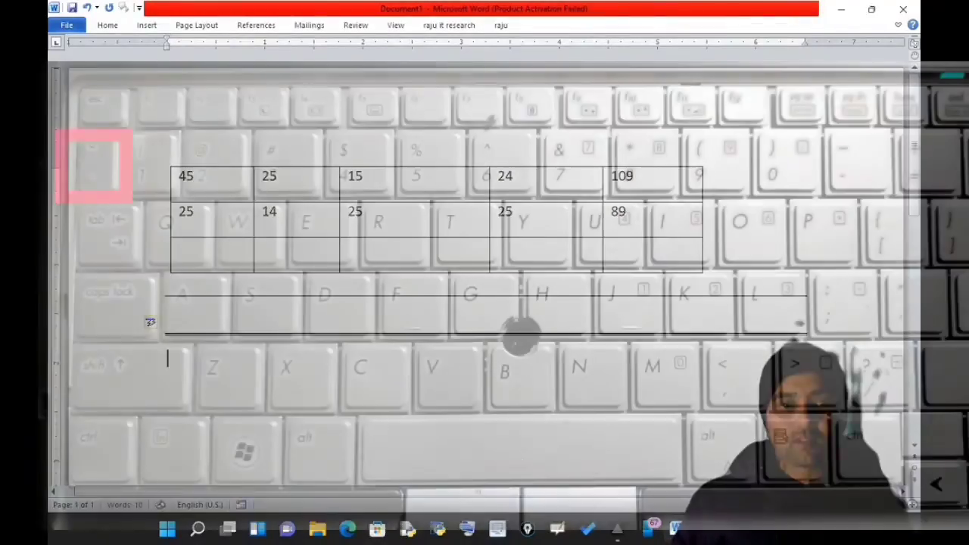
Add a wavy horizontal line from ~~~ and a thick triple line from ### below the double line.
type("~~~")
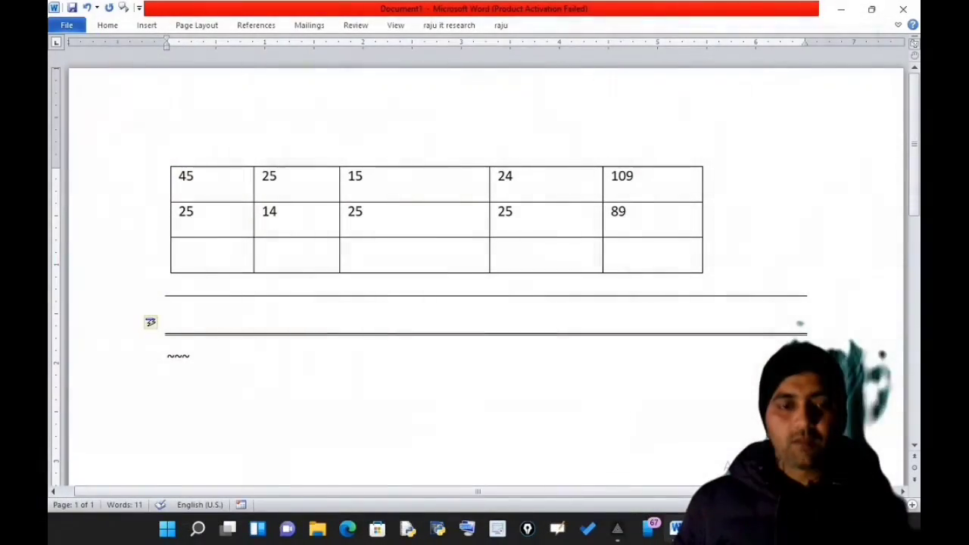
key("Return")
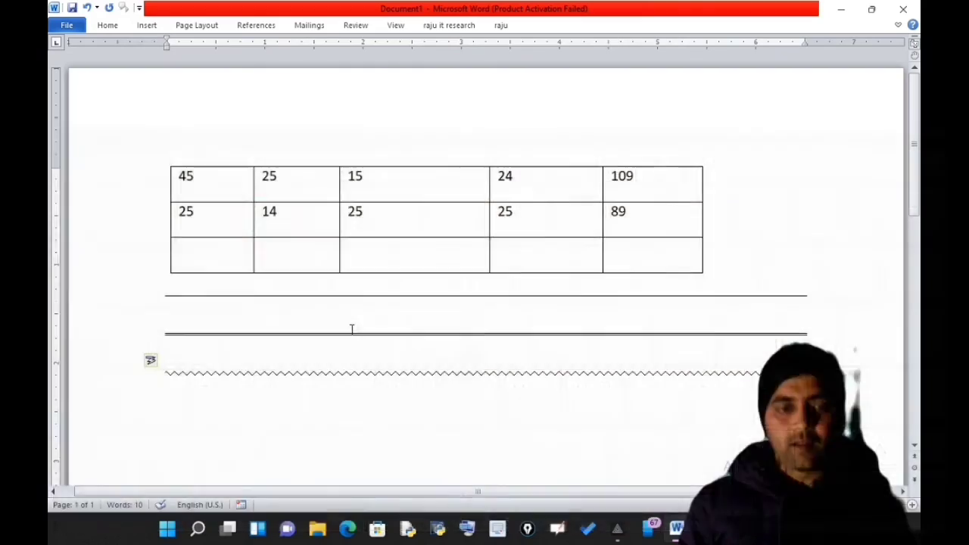
type("###")
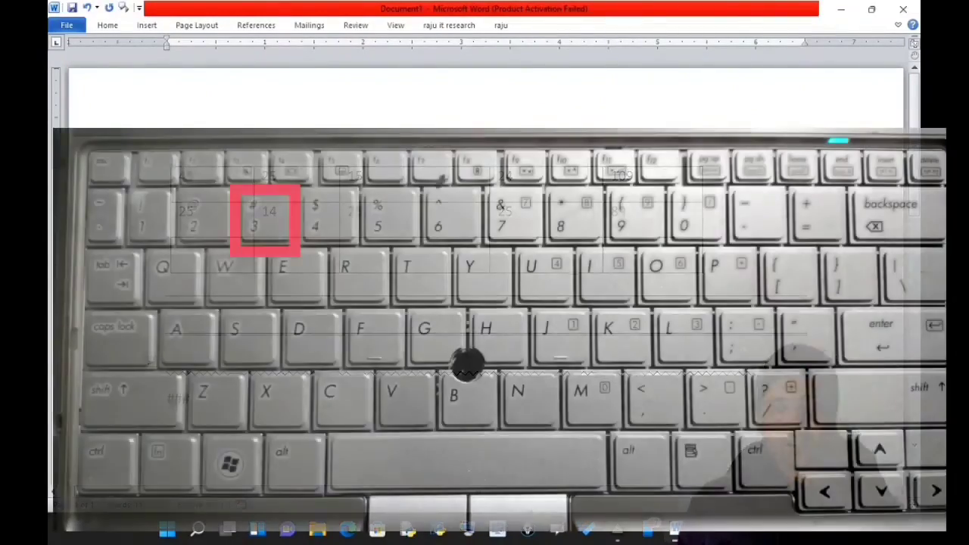
key("Return")
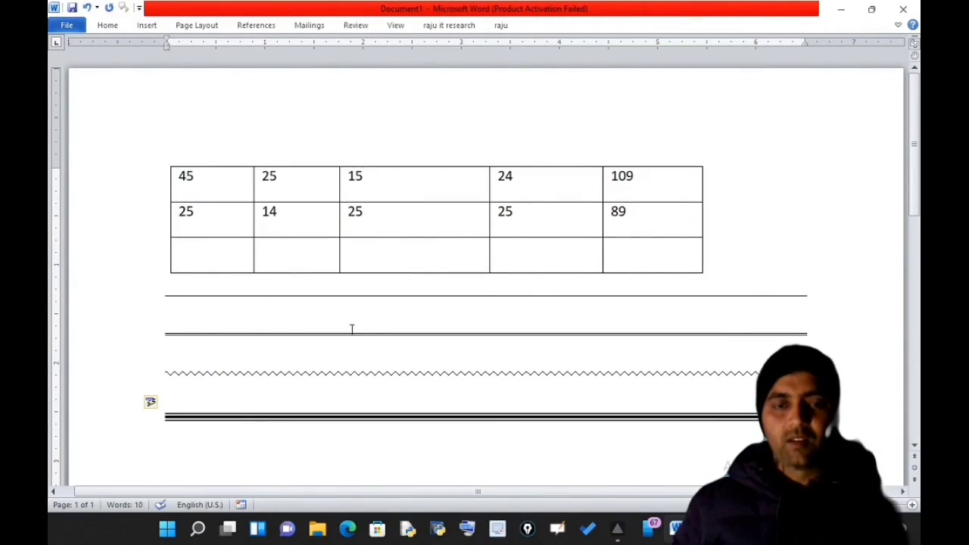
Indent the paragraph holding the thick triple line by one level.
left_click(220, 411)
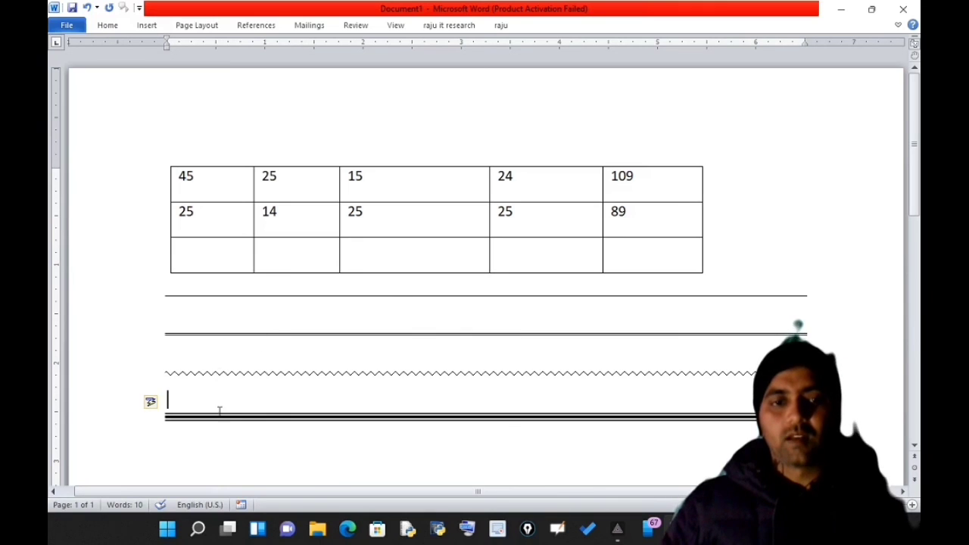
left_click(165, 422)
key("Tab")
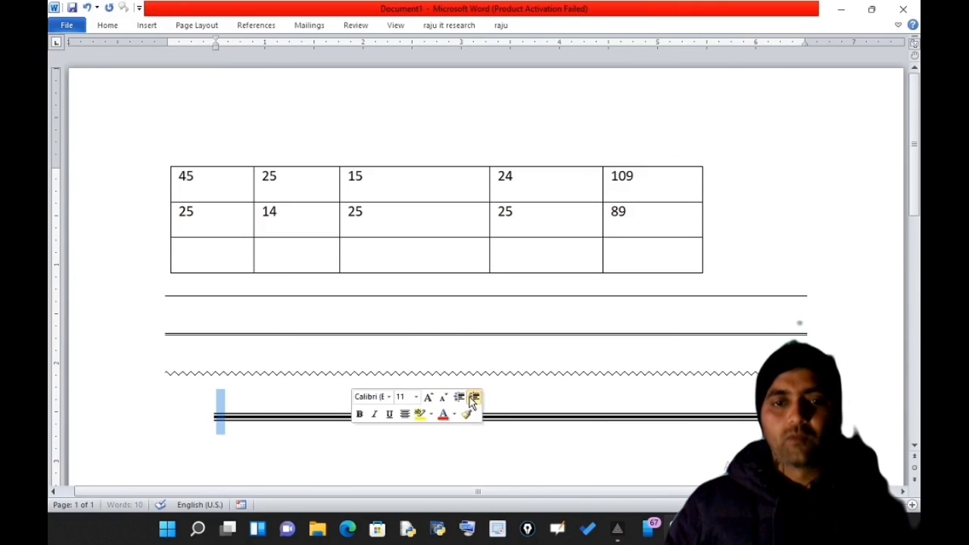
left_click(533, 379)
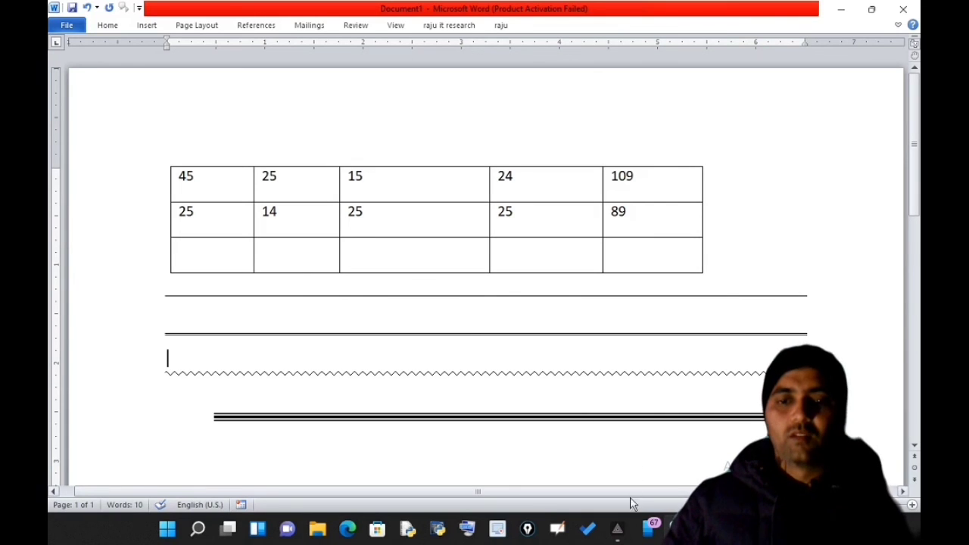
left_click(617, 527)
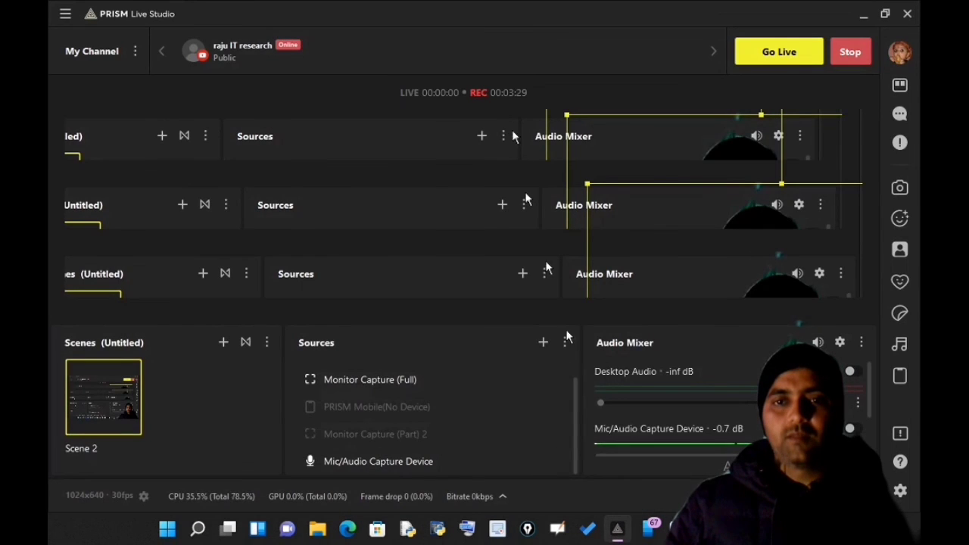
left_click(677, 527)
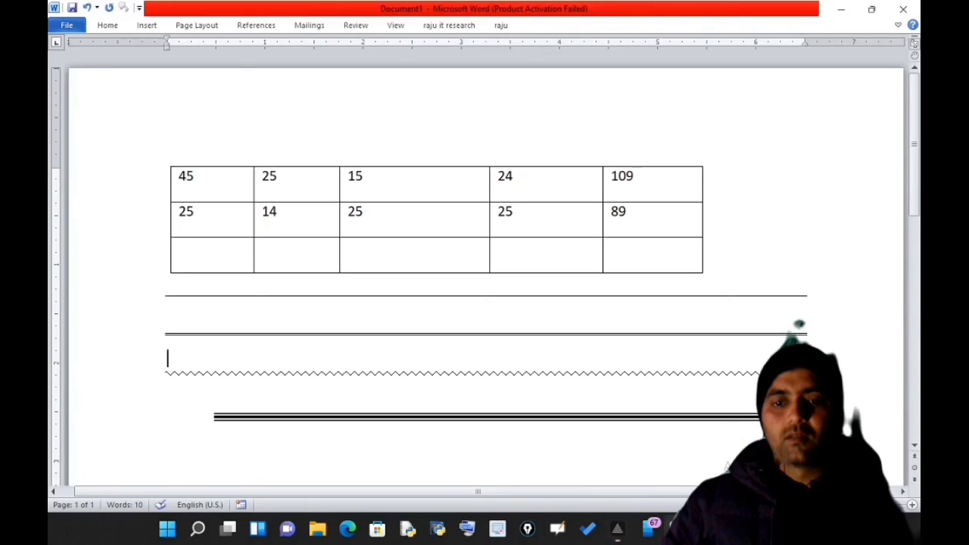